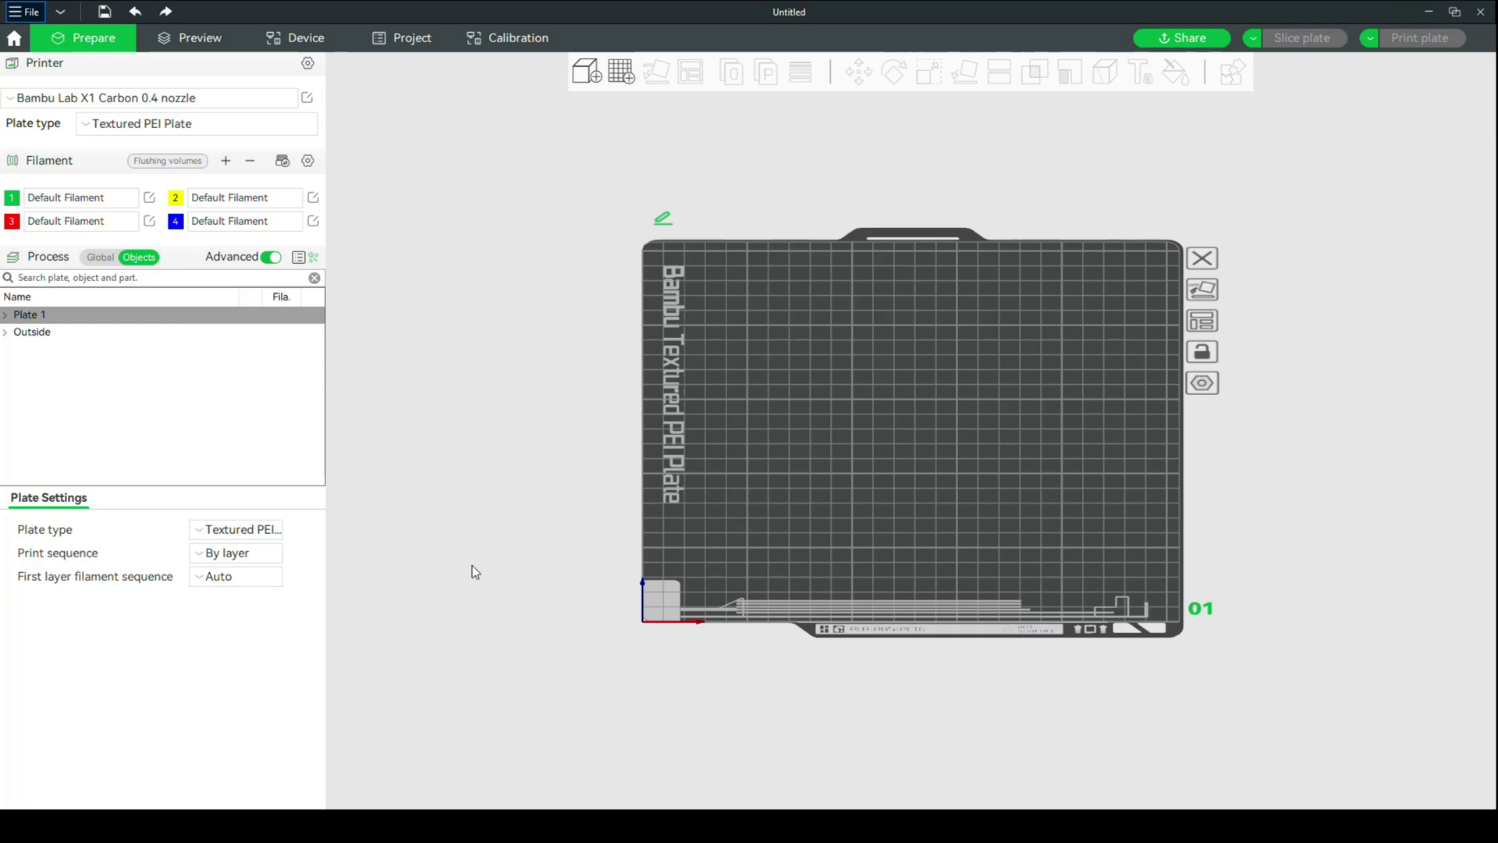
# Import the Testobject model file and accept scaling it up to millimetres
pyautogui.click(27, 12)
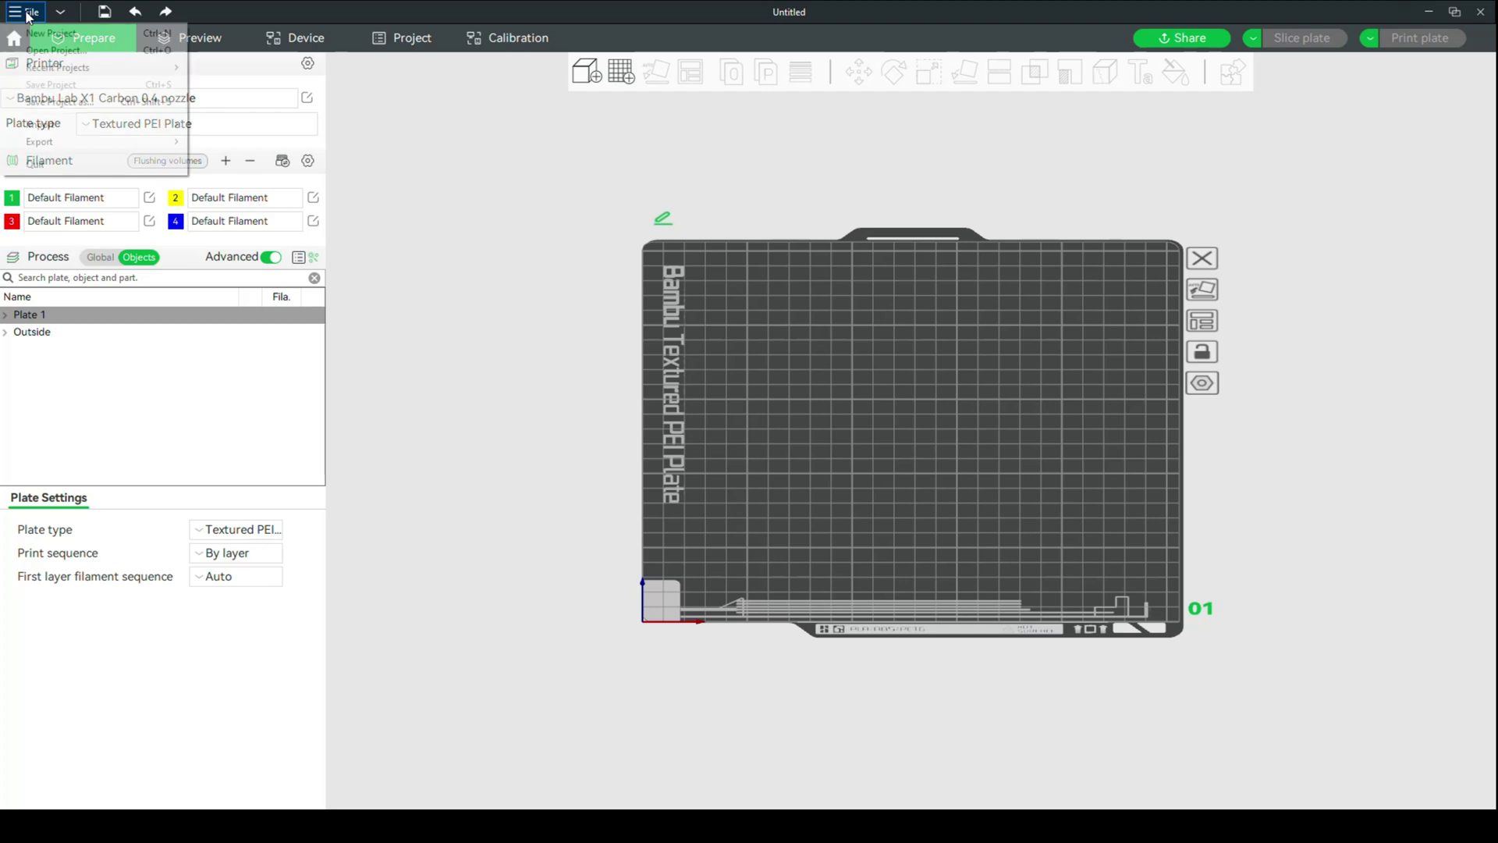
pyautogui.moveTo(74, 127)
pyautogui.click(303, 125)
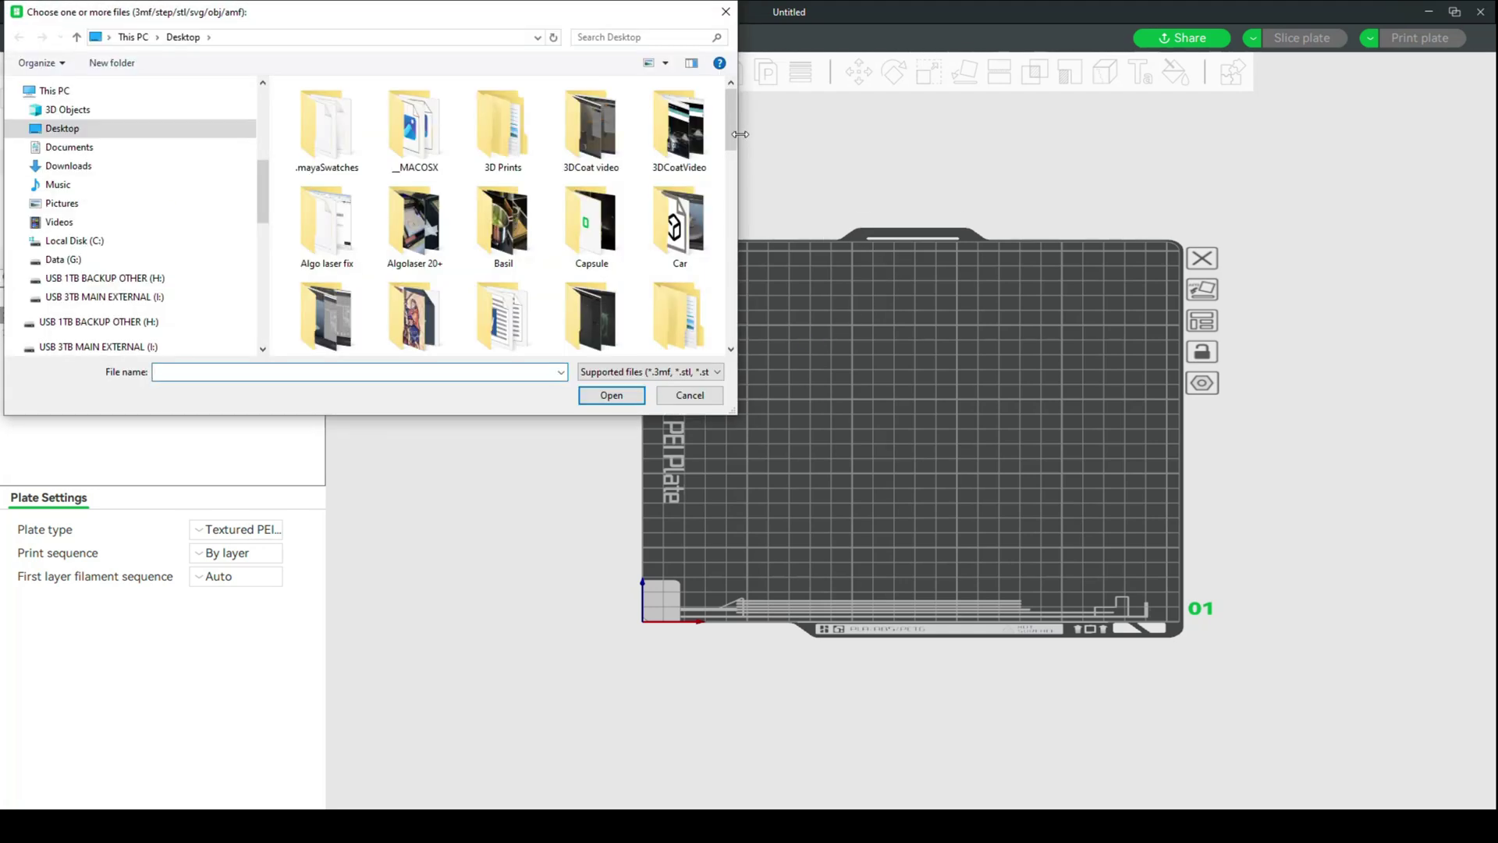
pyautogui.moveTo(733, 124); pyautogui.dragTo(760, 339)
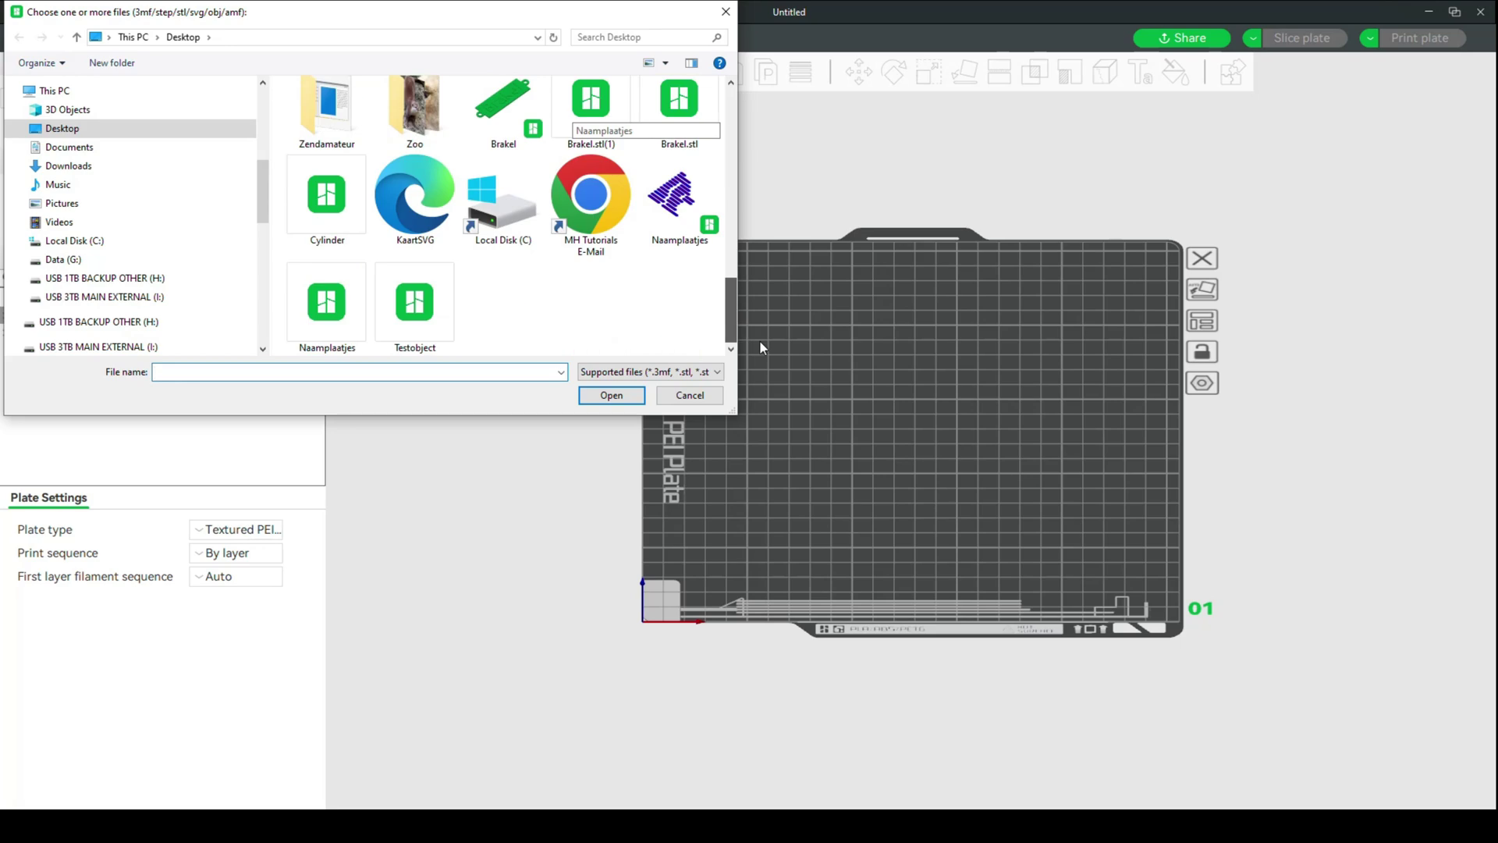
pyautogui.click(419, 315)
pyautogui.click(602, 400)
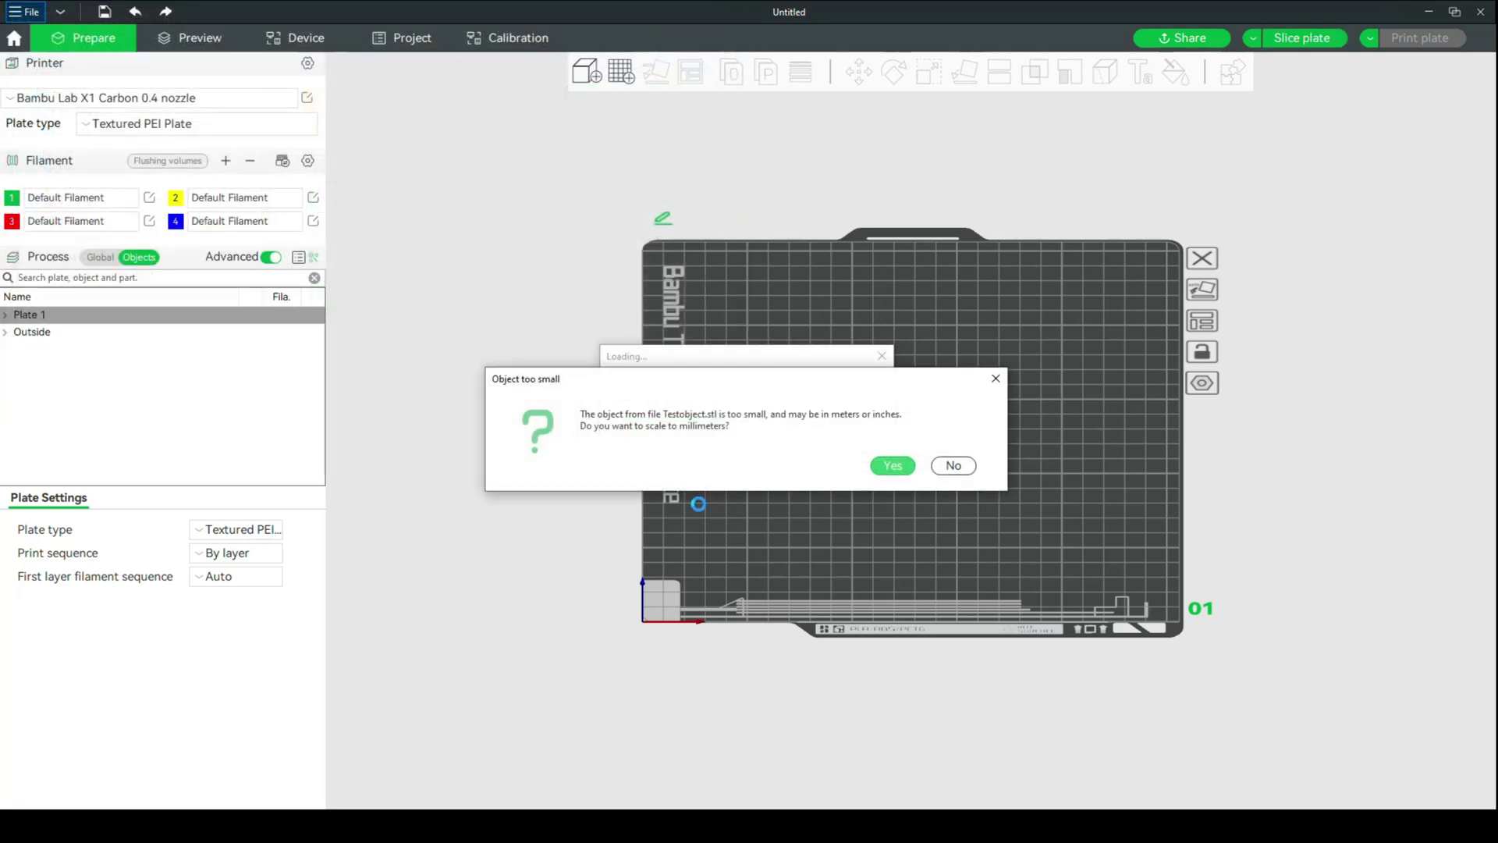
pyautogui.click(896, 466)
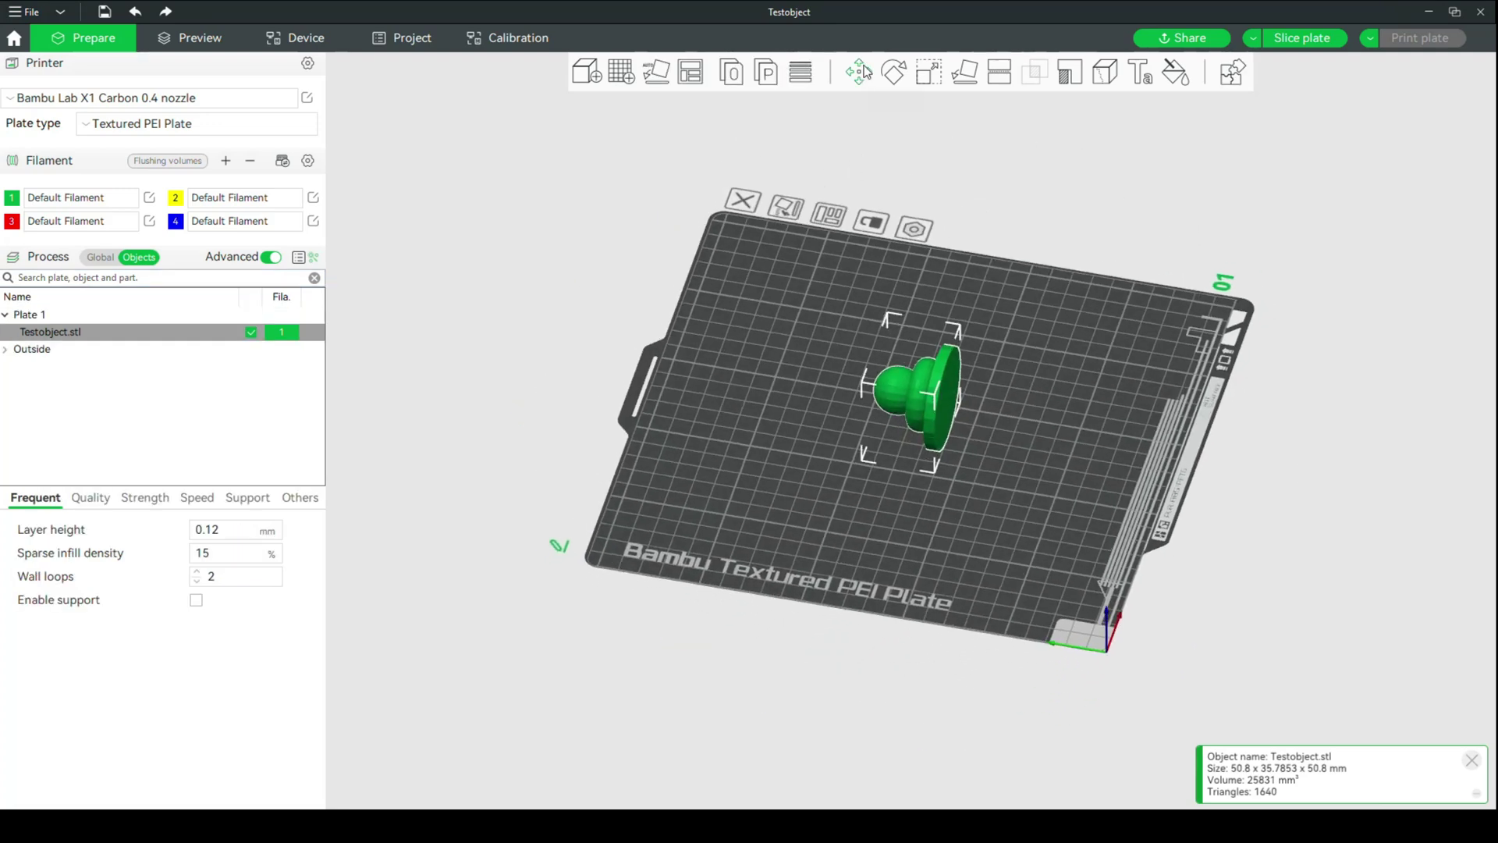
# Rotate Testobject exactly 90° about X so it stands upright, viewed from the front
pyautogui.click(864, 71)
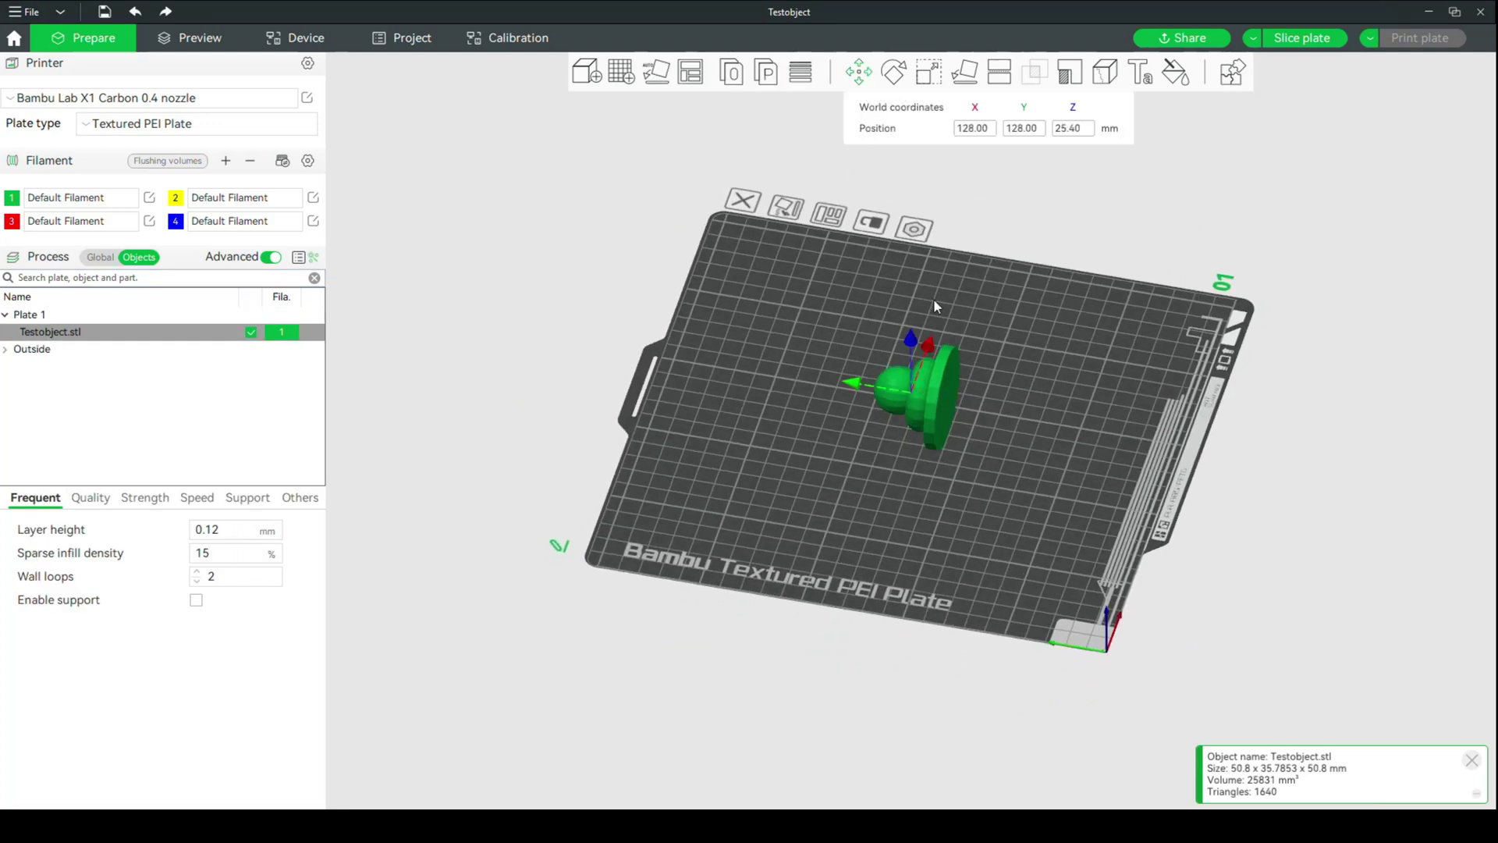
pyautogui.click(894, 72)
pyautogui.moveTo(1007, 398); pyautogui.dragTo(928, 496)
pyautogui.click(1007, 130)
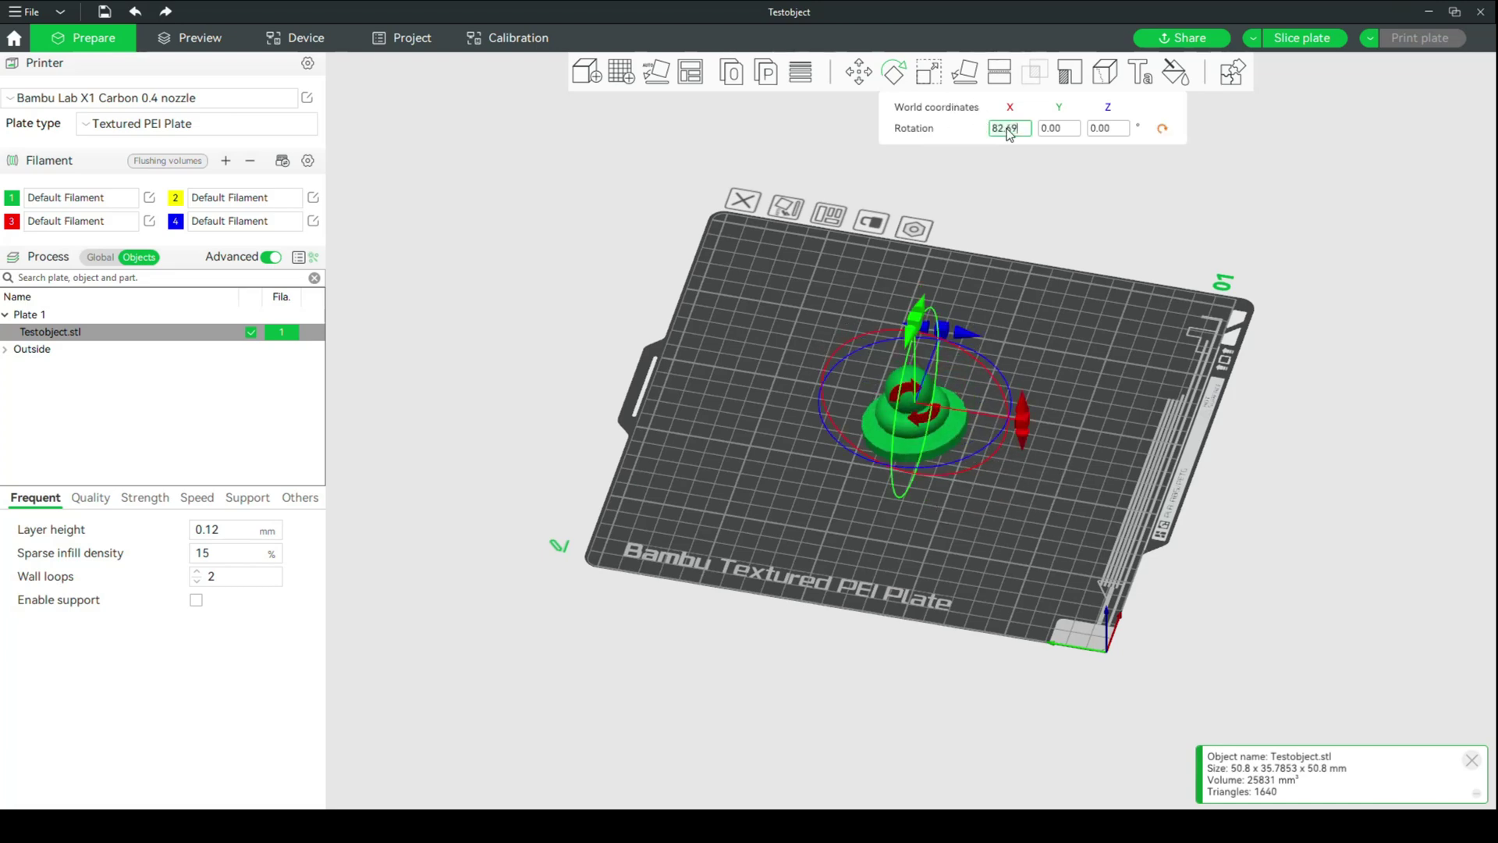
pyautogui.press('BackSpace')
pyautogui.press('BackSpace')
pyautogui.press('BackSpace')
pyautogui.press('BackSpace')
pyautogui.press('BackSpace')
pyautogui.write('90')
pyautogui.press('Return')
pyautogui.press('1')
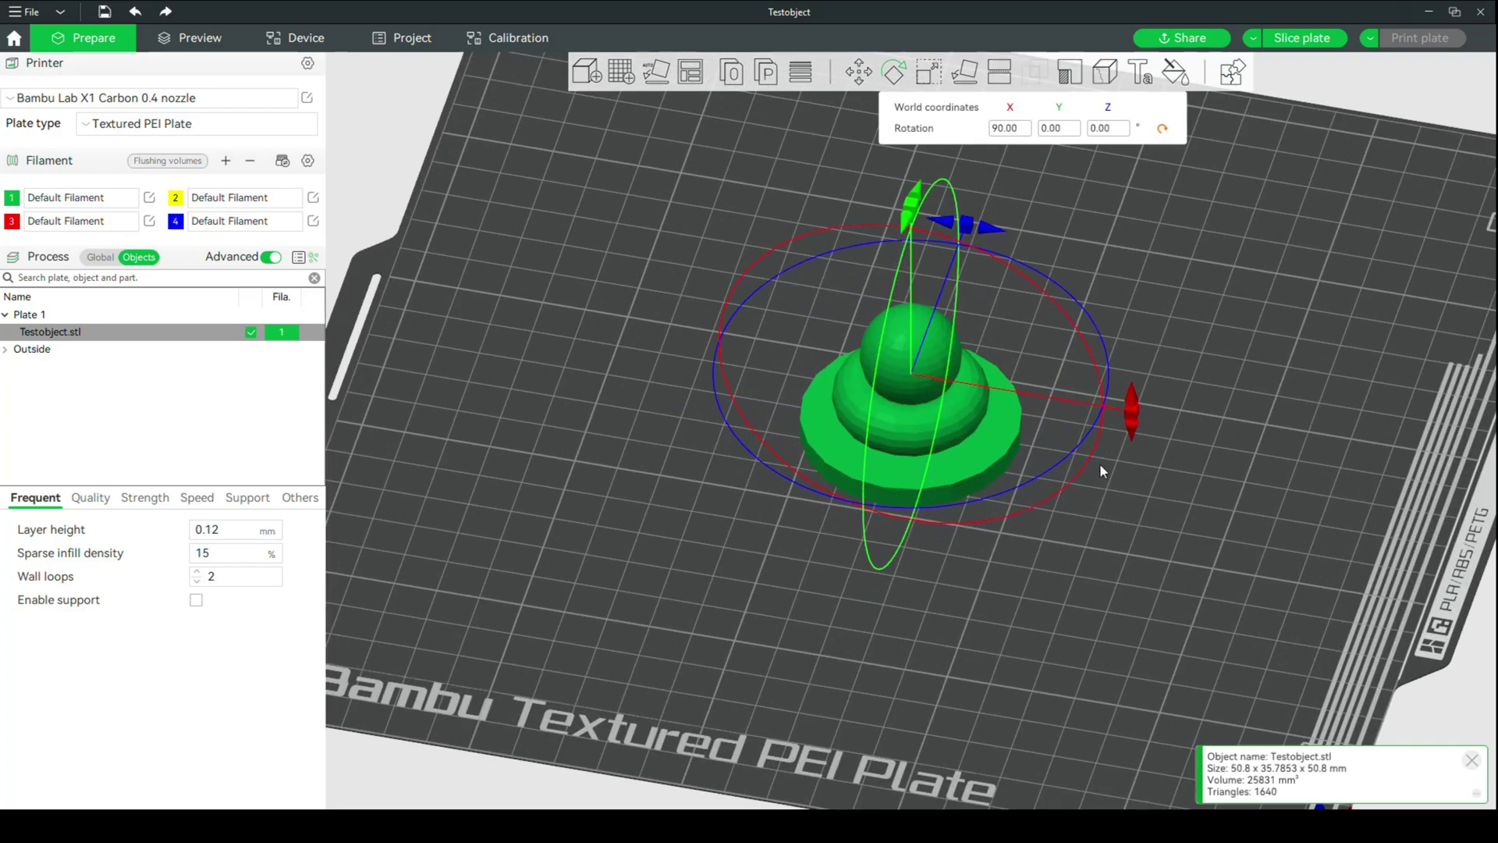
pyautogui.moveTo(1177, 607); pyautogui.dragTo(917, 380)
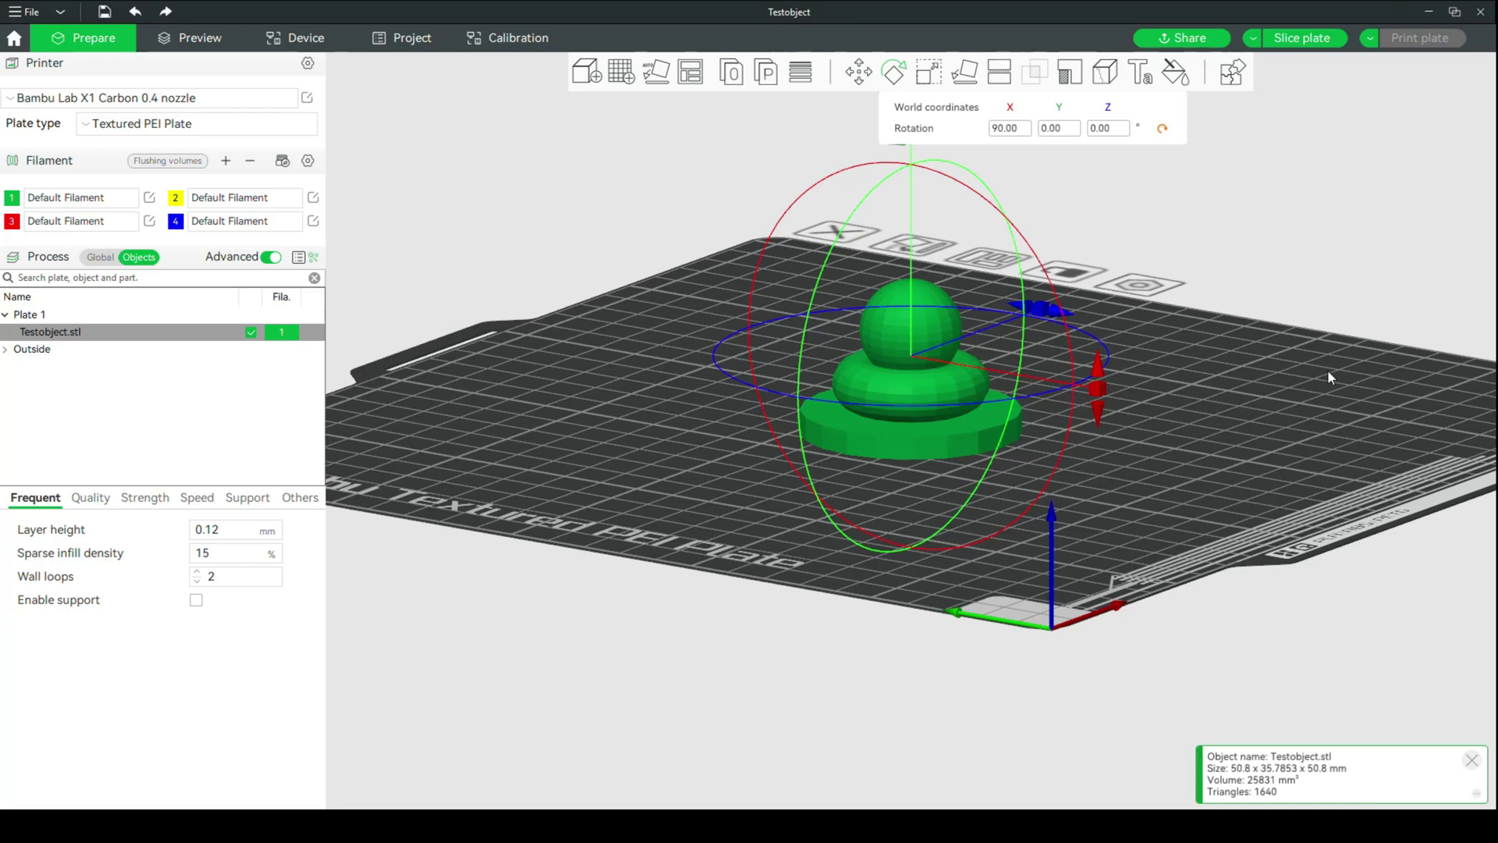
# Smart-fill the sphere with filament 2, the middle ring with filament 3 and the base with filament 4
pyautogui.click(1180, 76)
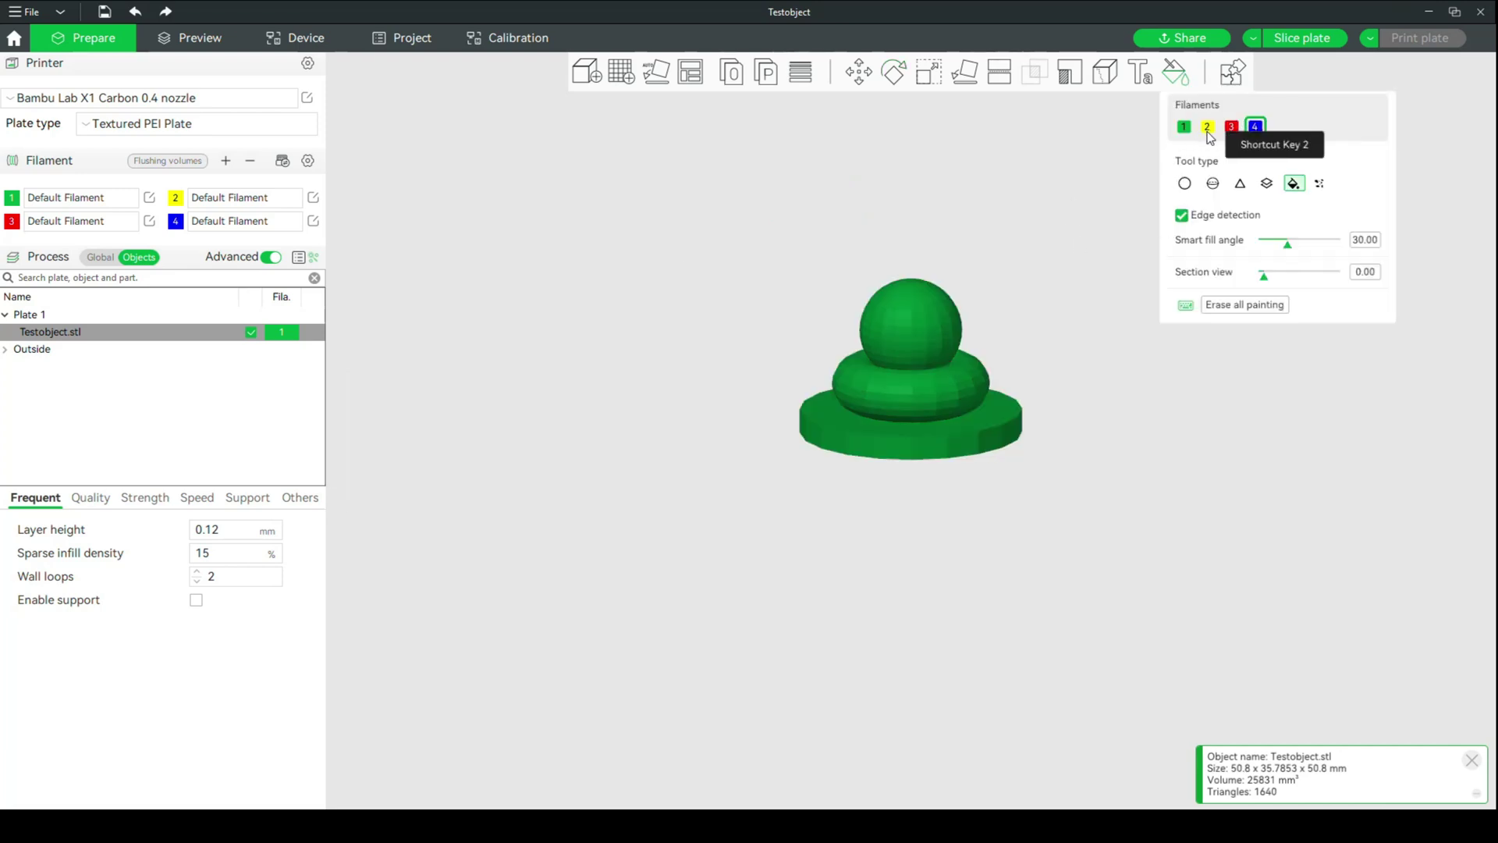
pyautogui.click(1209, 138)
pyautogui.click(925, 310)
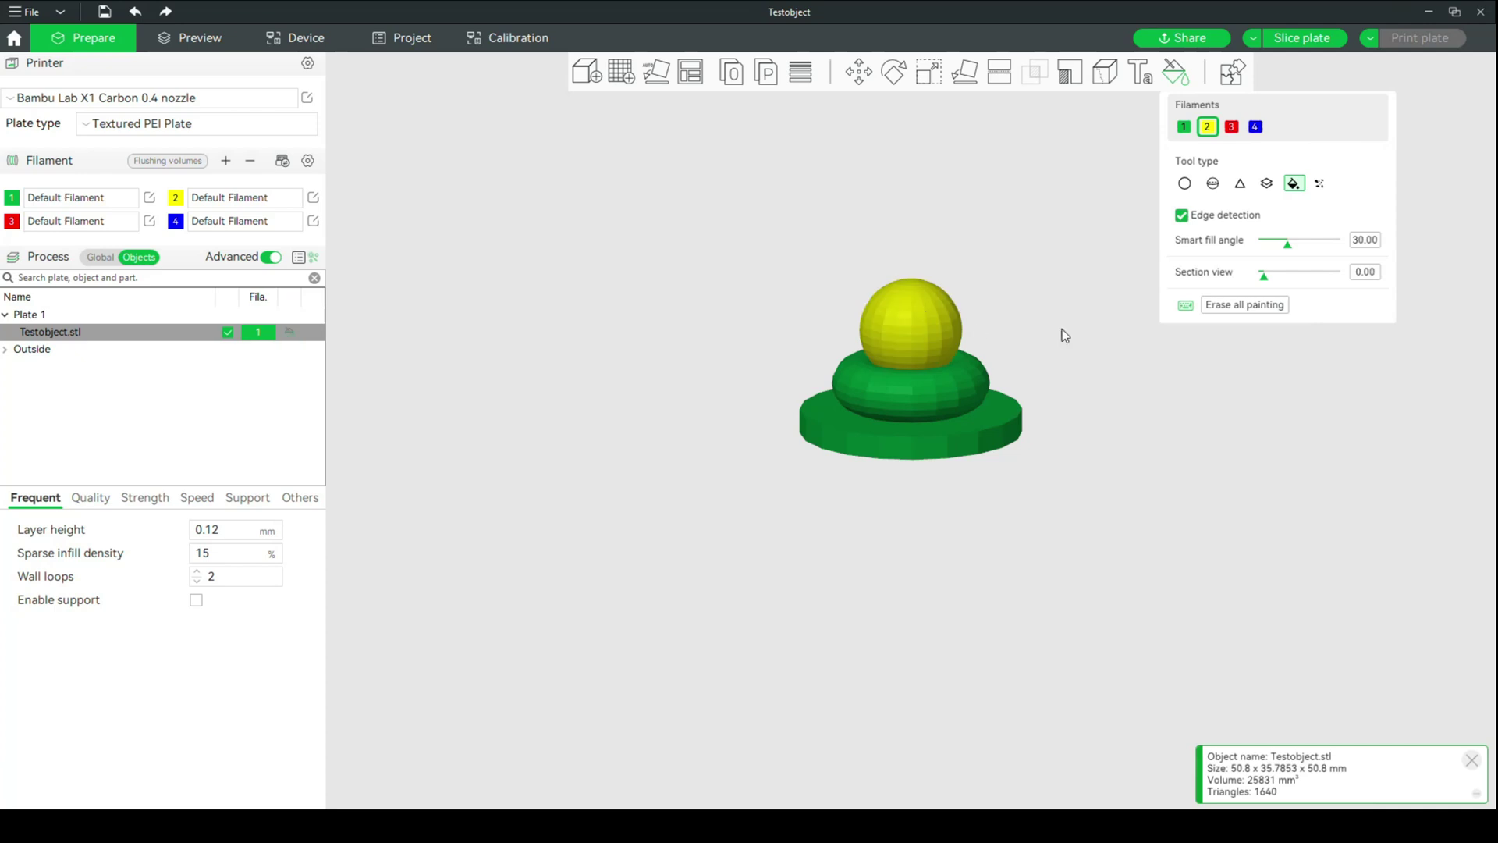
pyautogui.click(1232, 128)
pyautogui.click(963, 390)
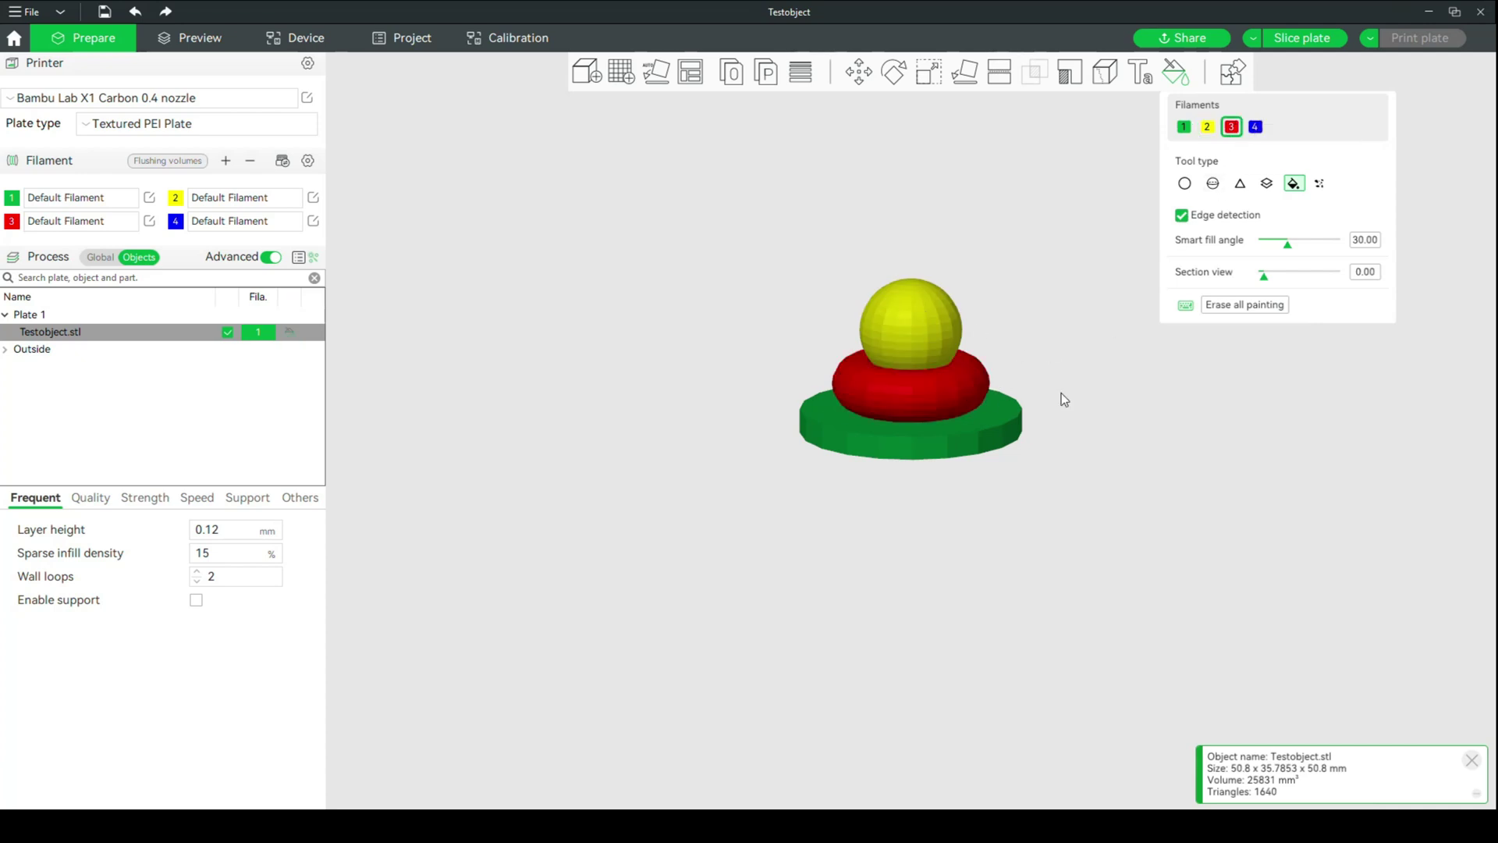
pyautogui.click(1255, 127)
pyautogui.click(998, 422)
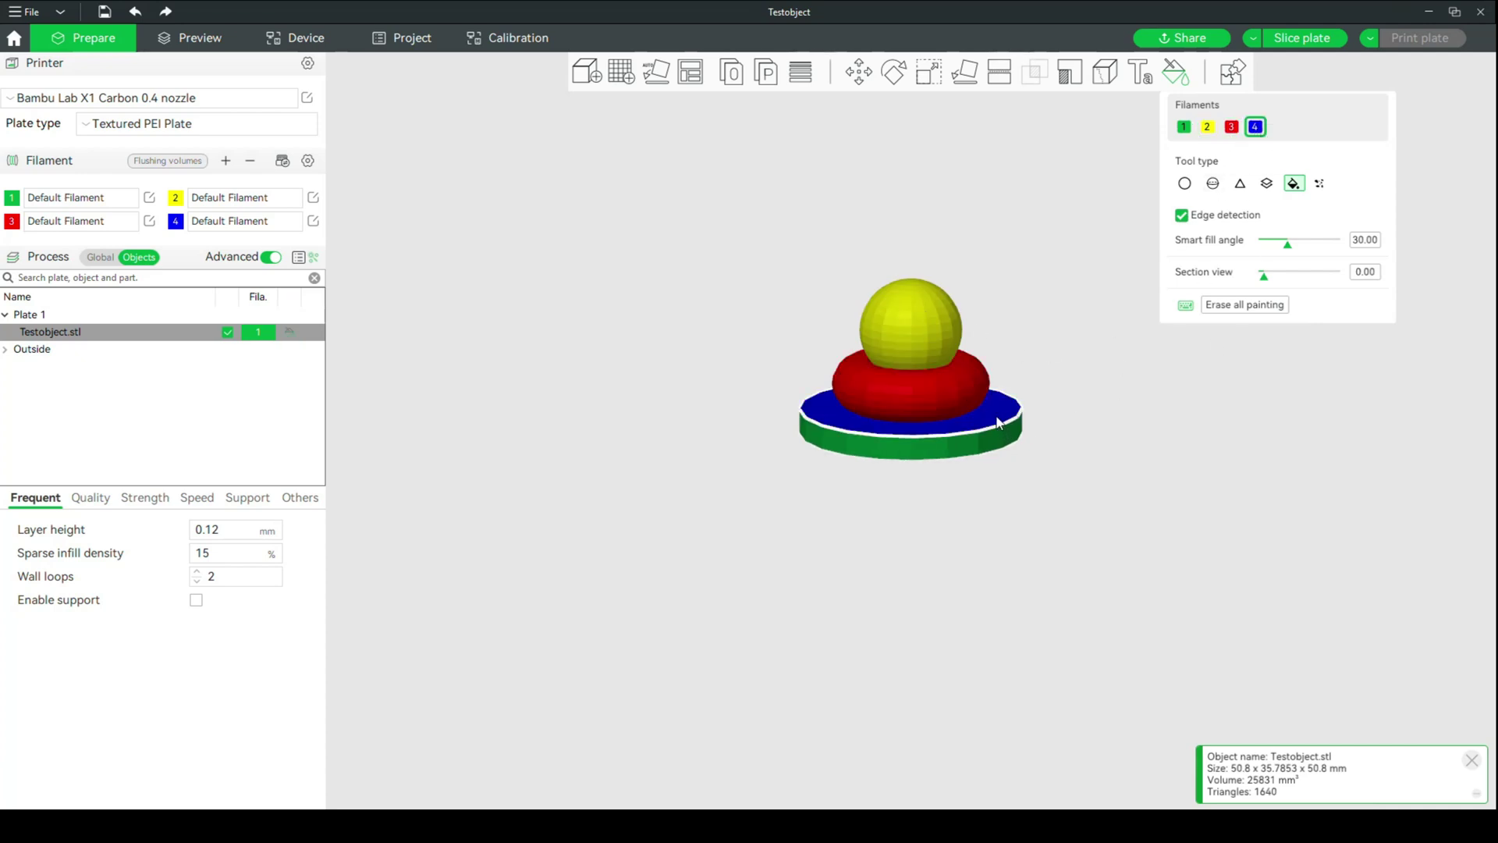
pyautogui.click(999, 444)
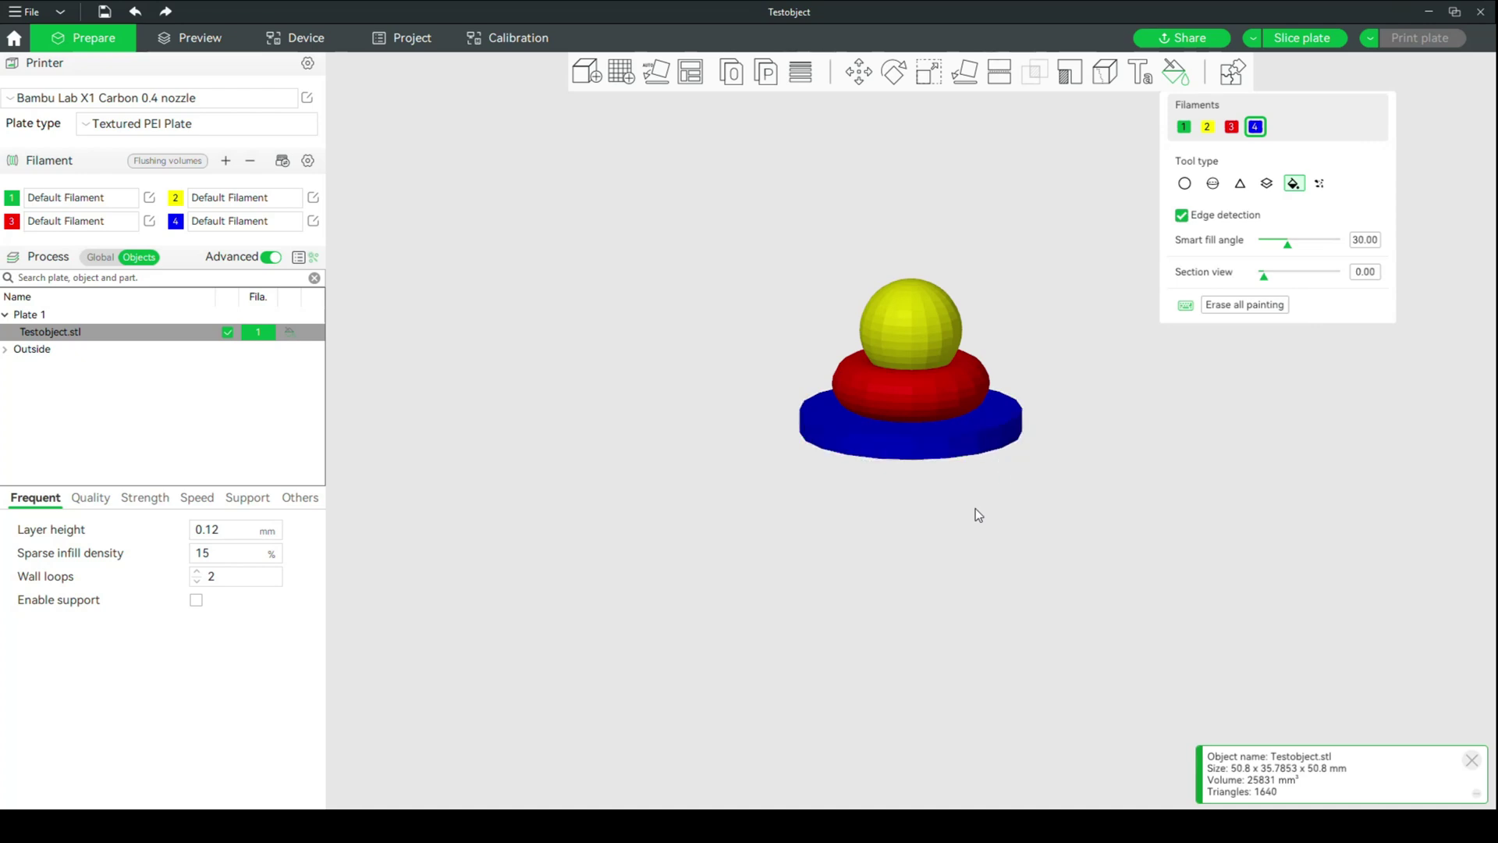
pyautogui.hotkey('ctrl', 'z')
pyautogui.click(958, 420)
pyautogui.moveTo(1045, 544); pyautogui.dragTo(1047, 551)
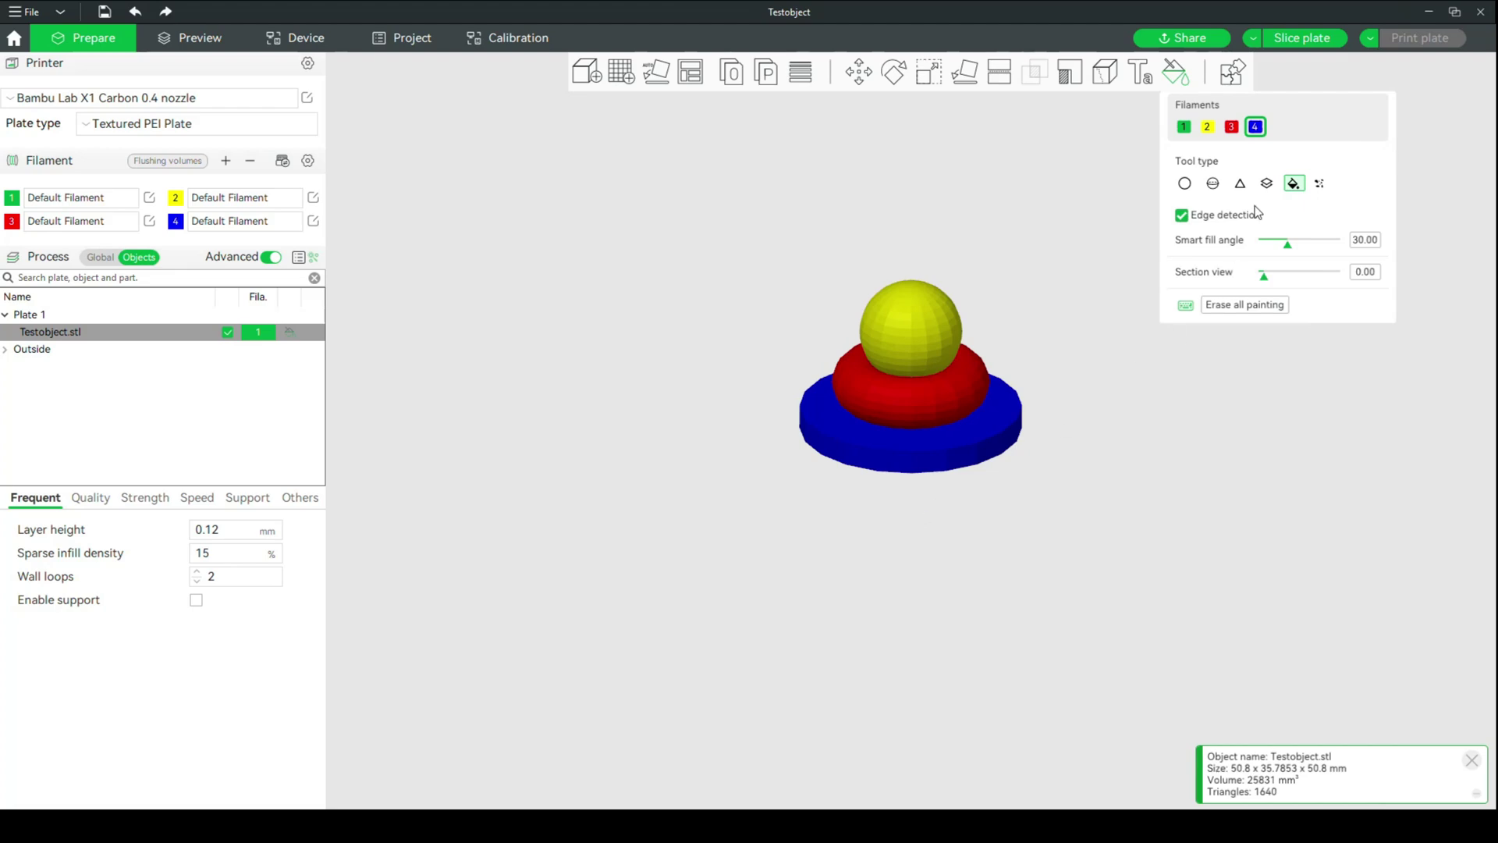
# Slice the plate, dismiss the floating-regions warning, and slice again to completion
pyautogui.click(1306, 41)
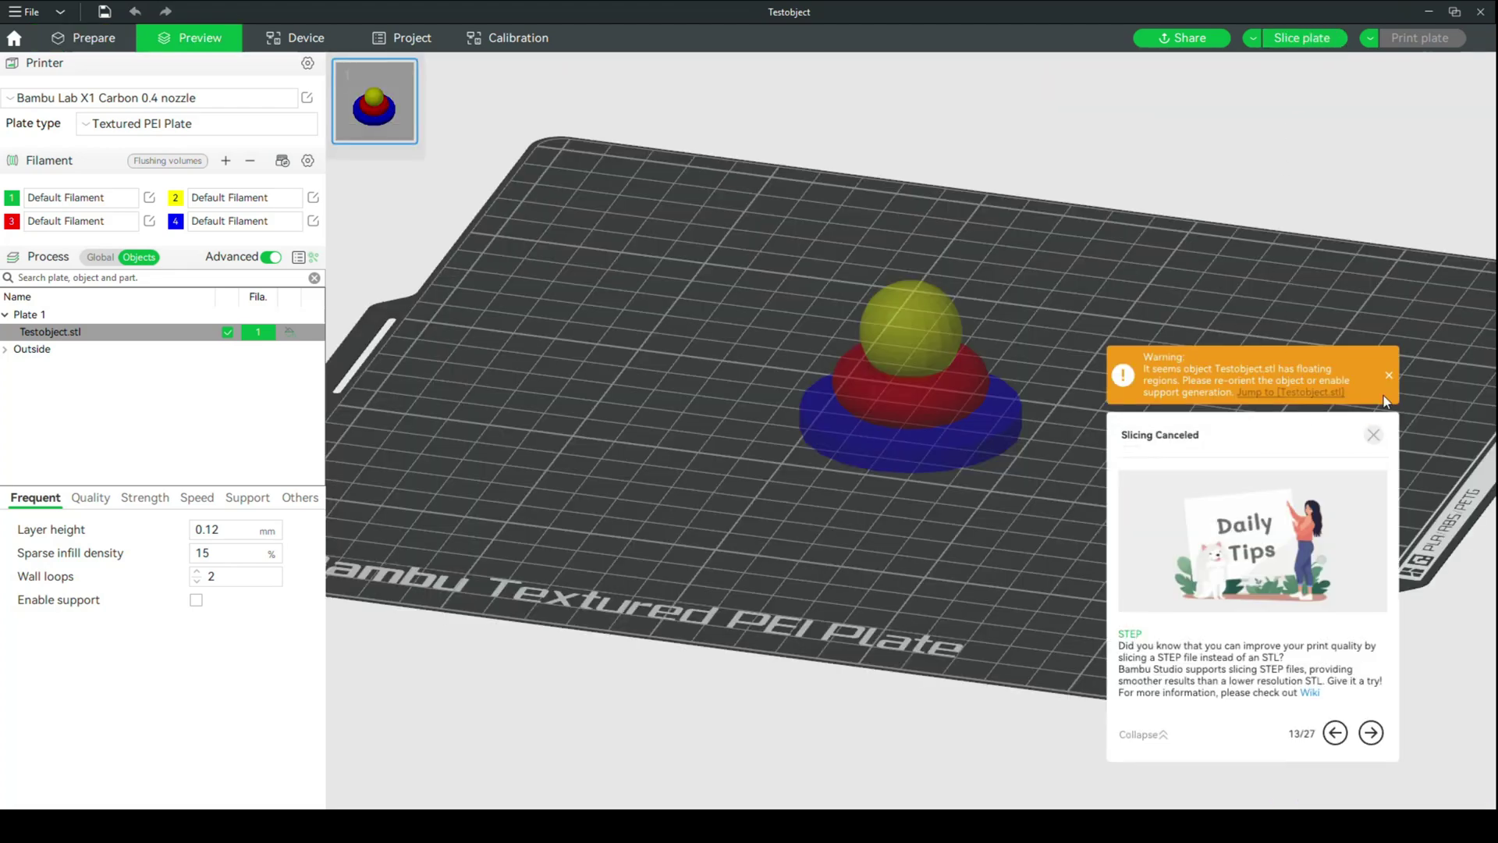
pyautogui.click(1390, 376)
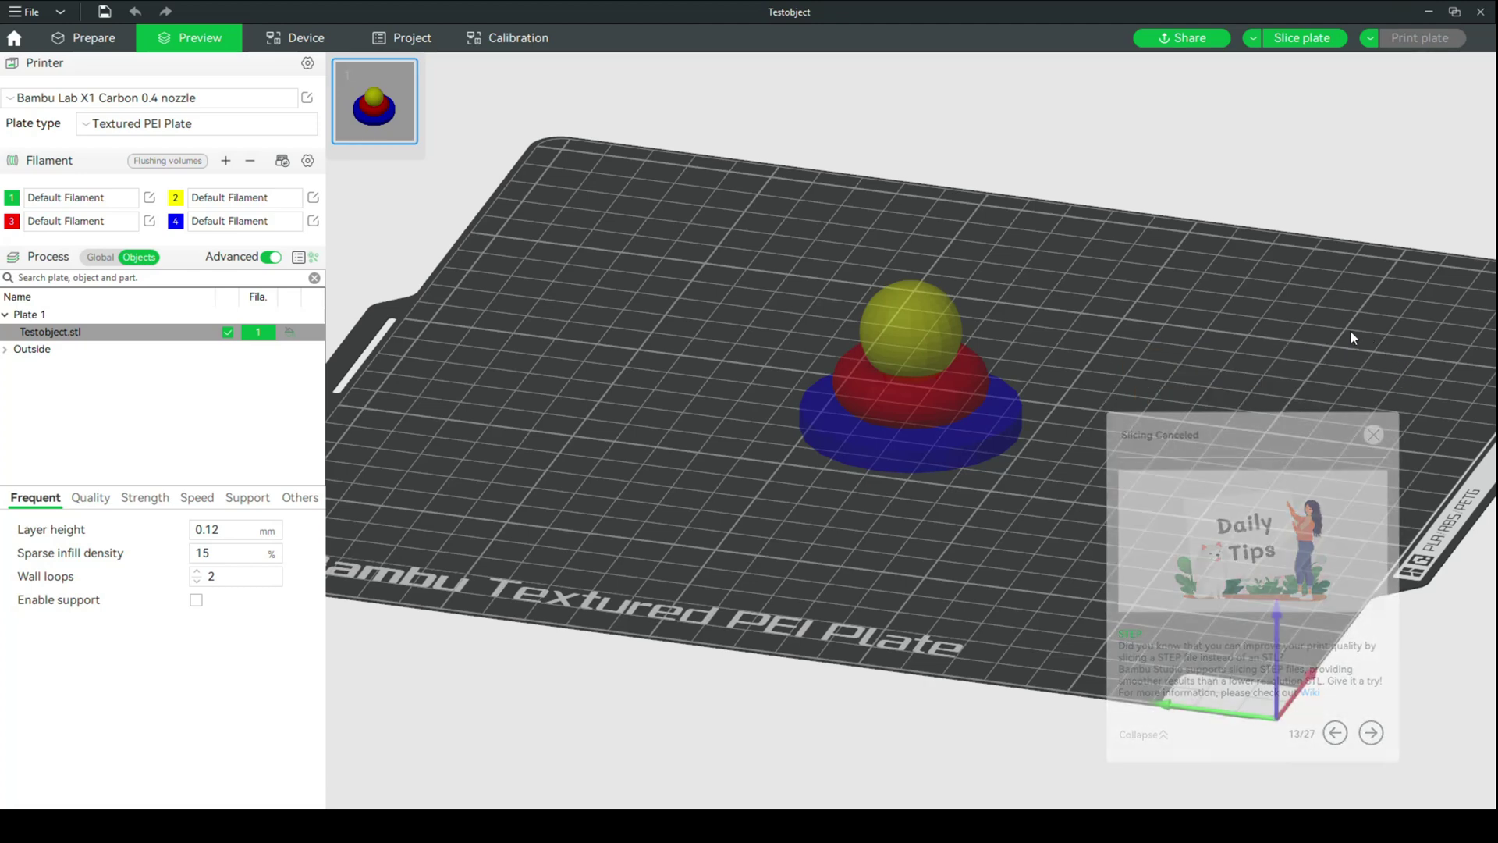
pyautogui.click(1303, 38)
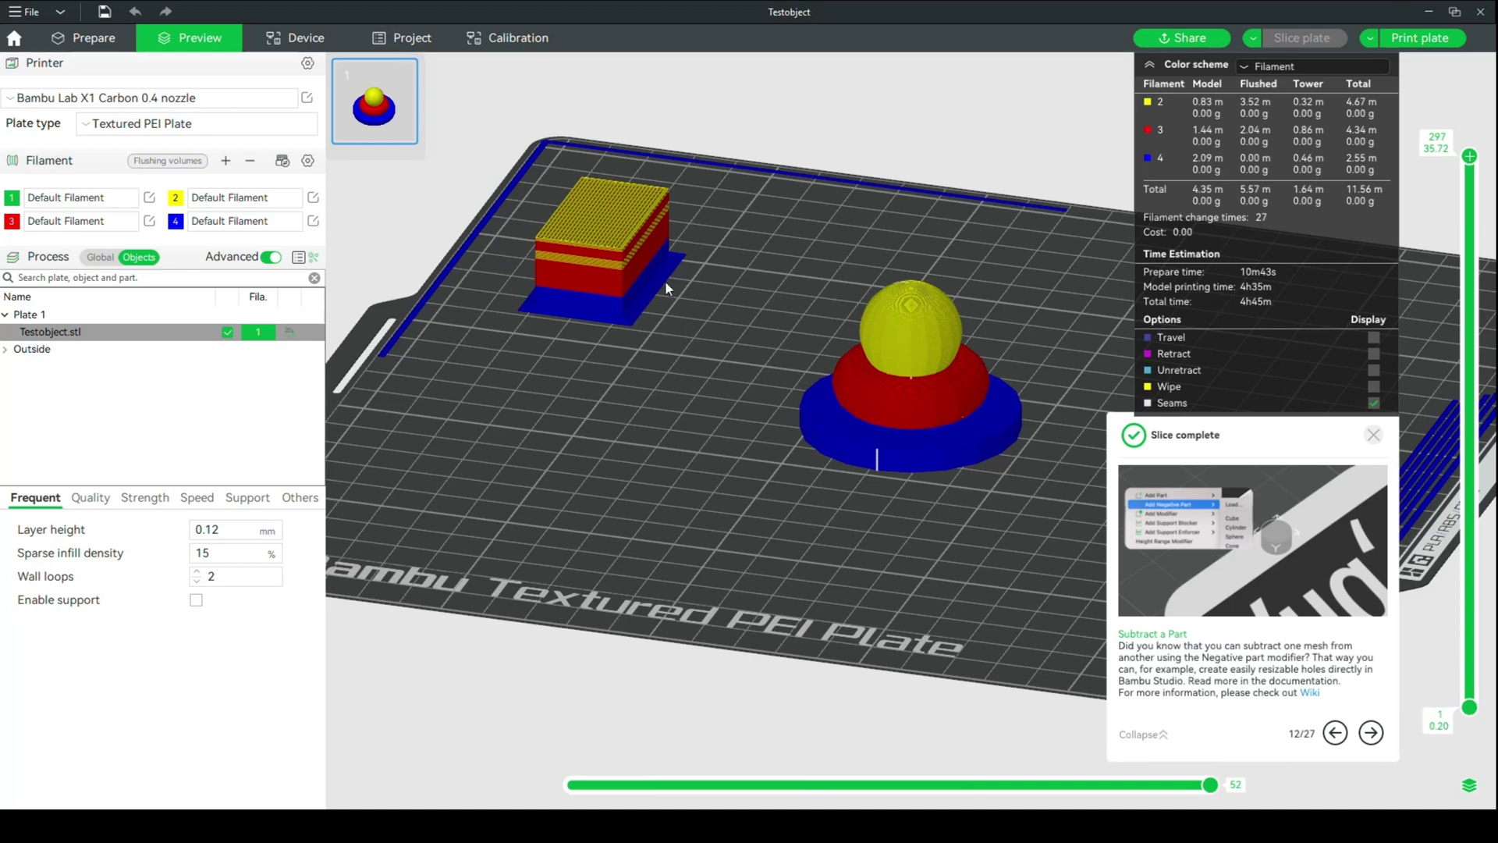
# Back in Prepare, split Testobject via Split > To Objects into Testobject.stl_1, stl_2 and stl_3
pyautogui.click(101, 42)
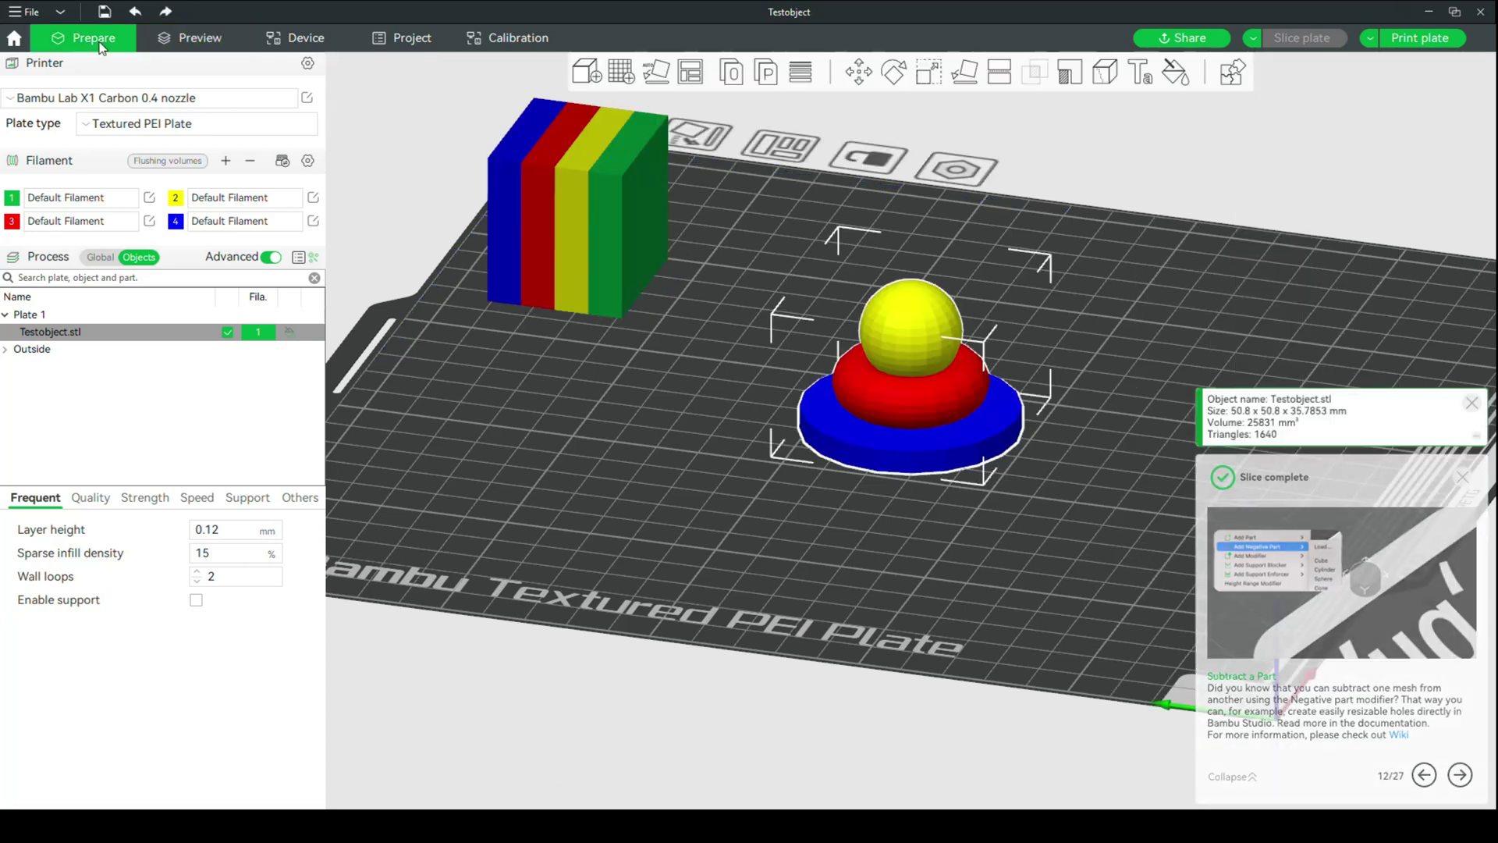
pyautogui.click(1471, 403)
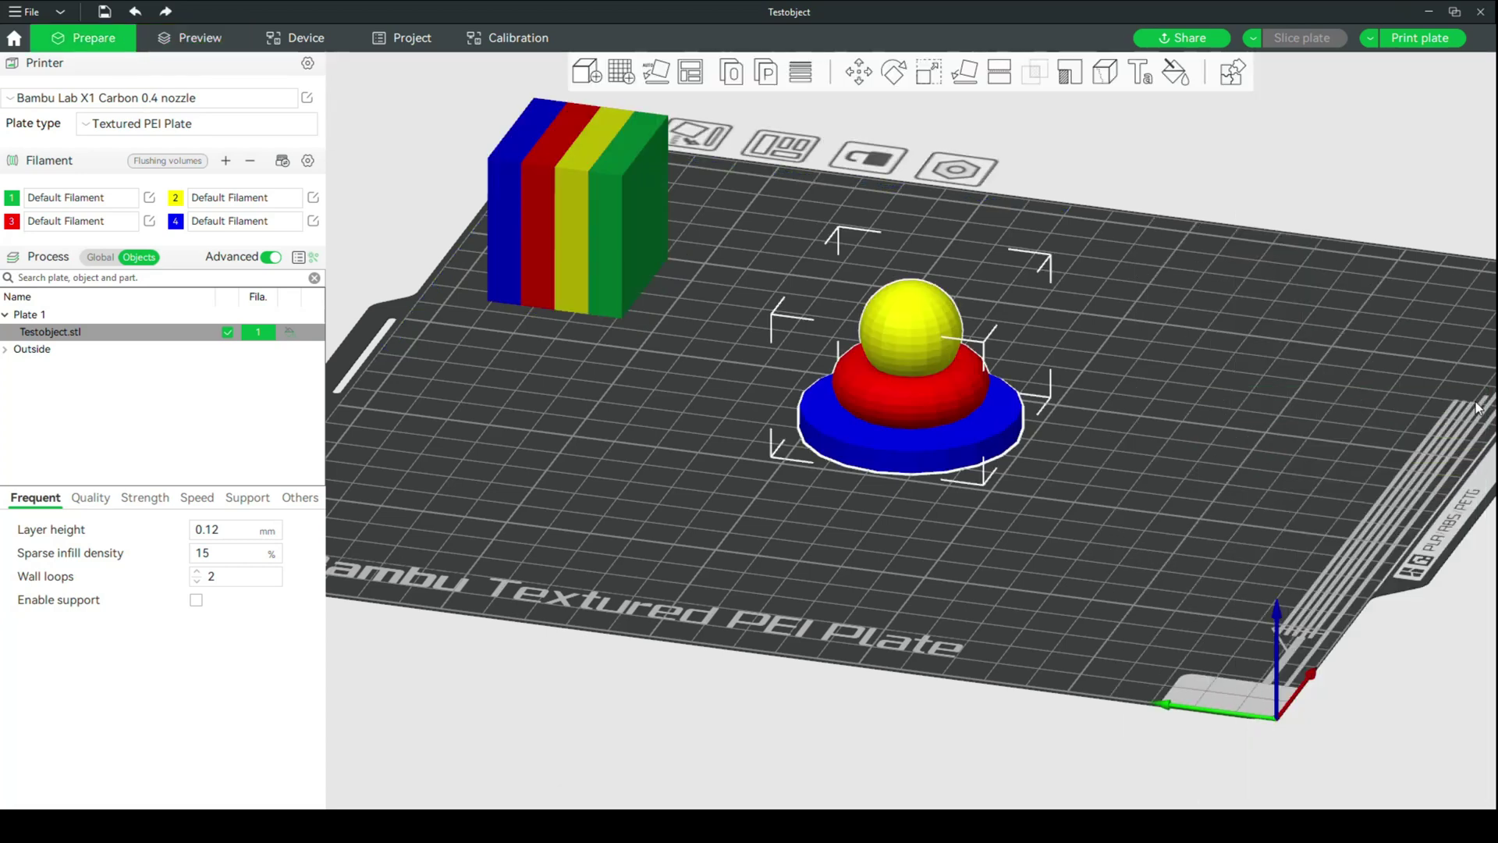
pyautogui.moveTo(512, 444); pyautogui.dragTo(476, 530, button='middle')
pyautogui.moveTo(583, 545); pyautogui.dragTo(555, 536, button='middle')
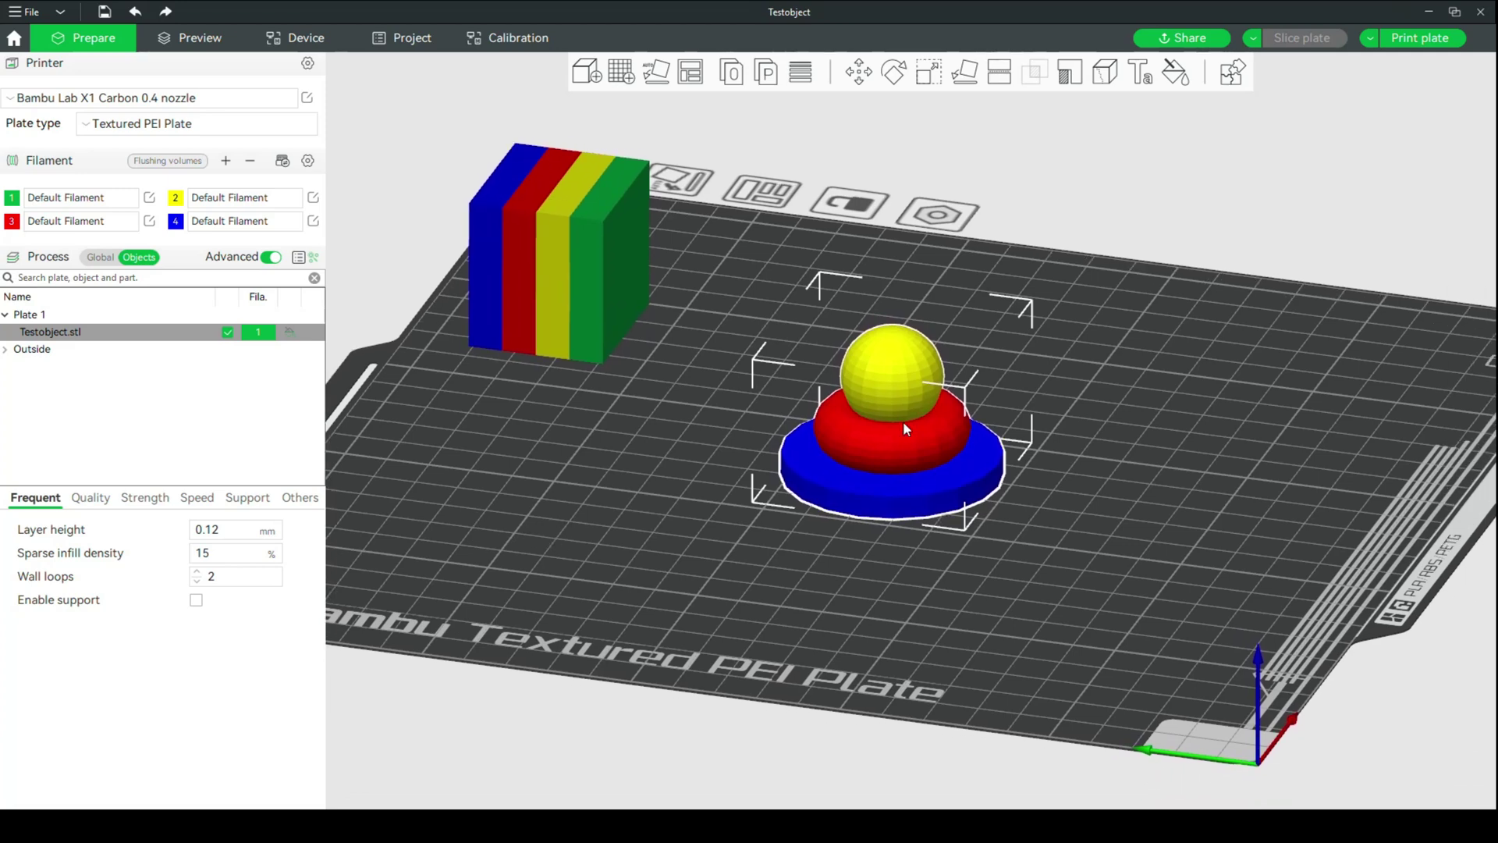
pyautogui.rightClick(914, 370)
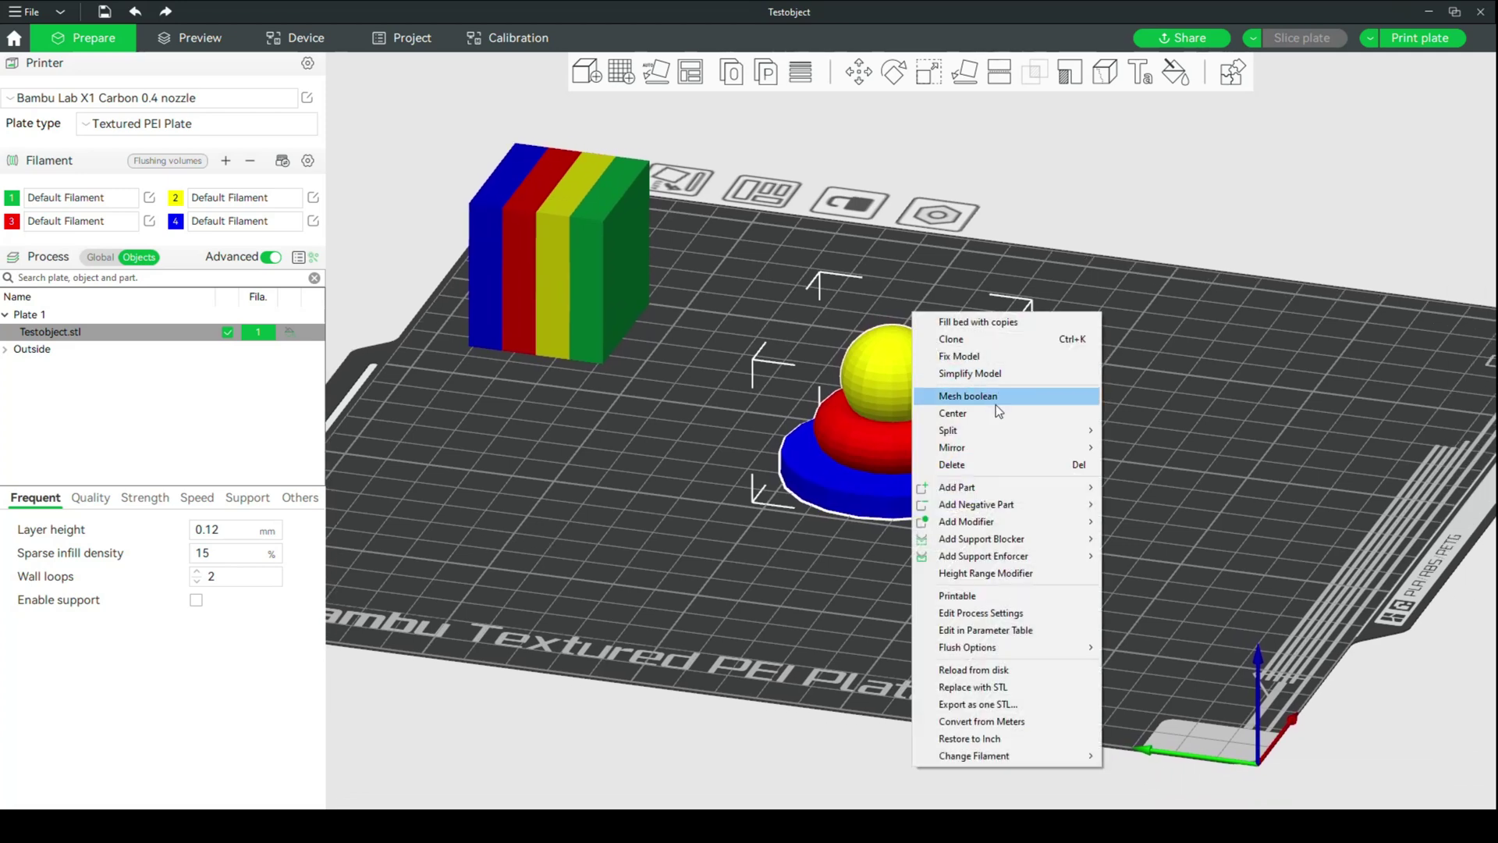
pyautogui.moveTo(997, 434)
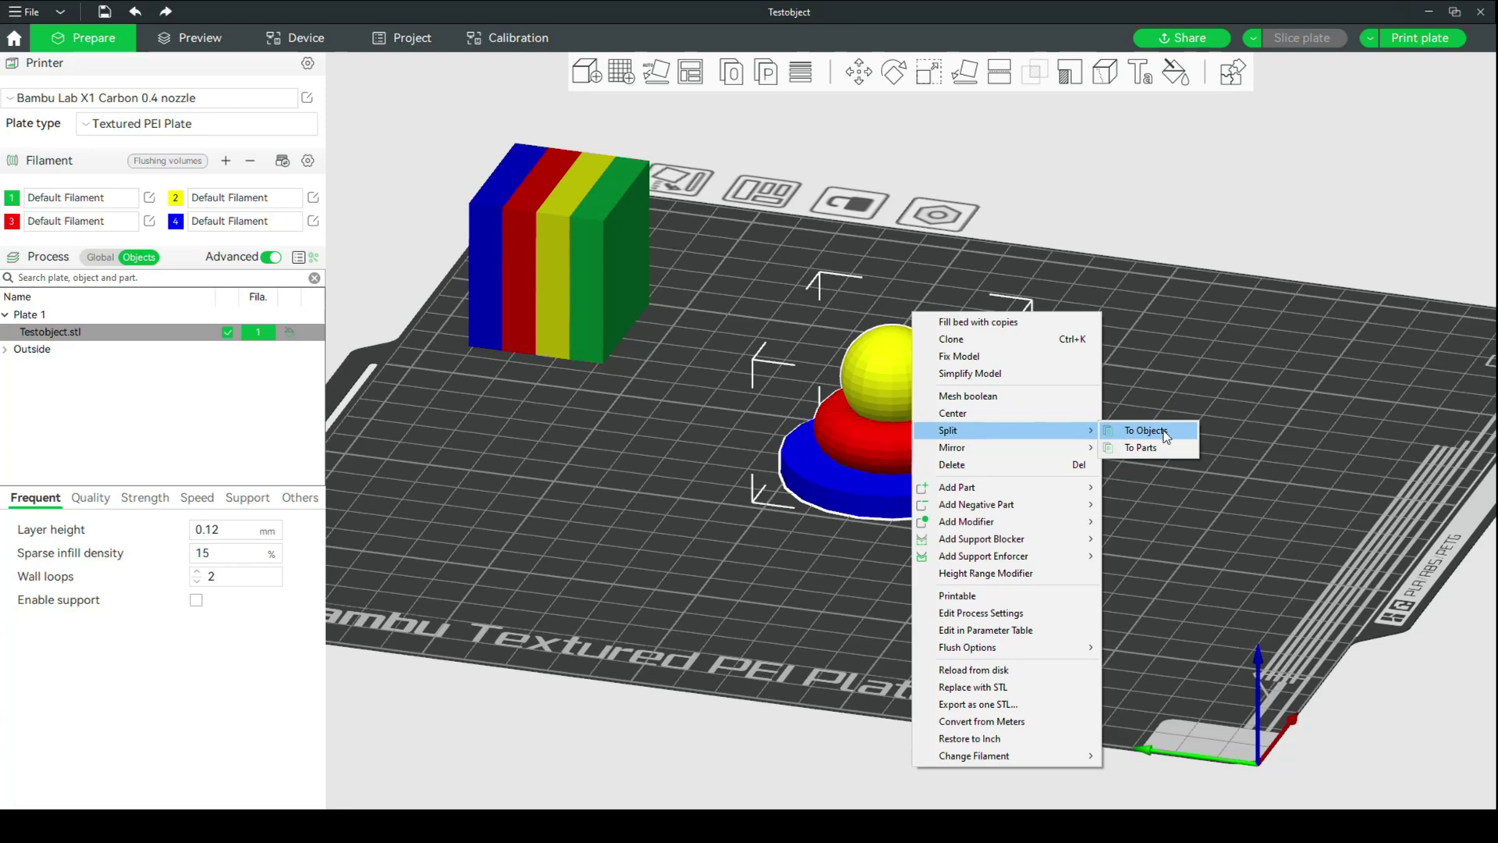
pyautogui.click(1162, 432)
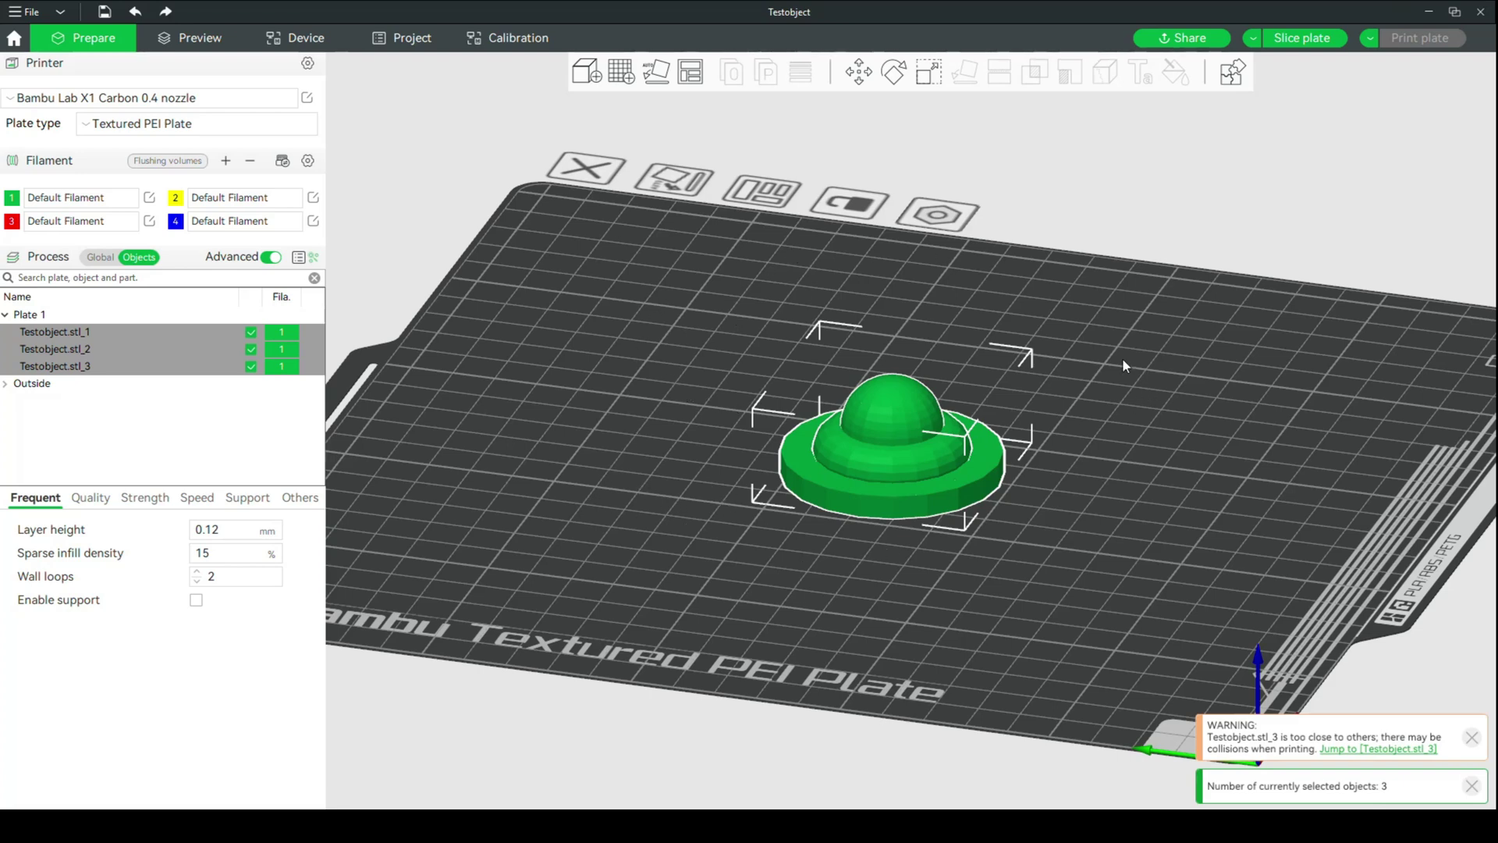
# Select Testobject.stl_2 and add two new empty build plates
pyautogui.click(1209, 357)
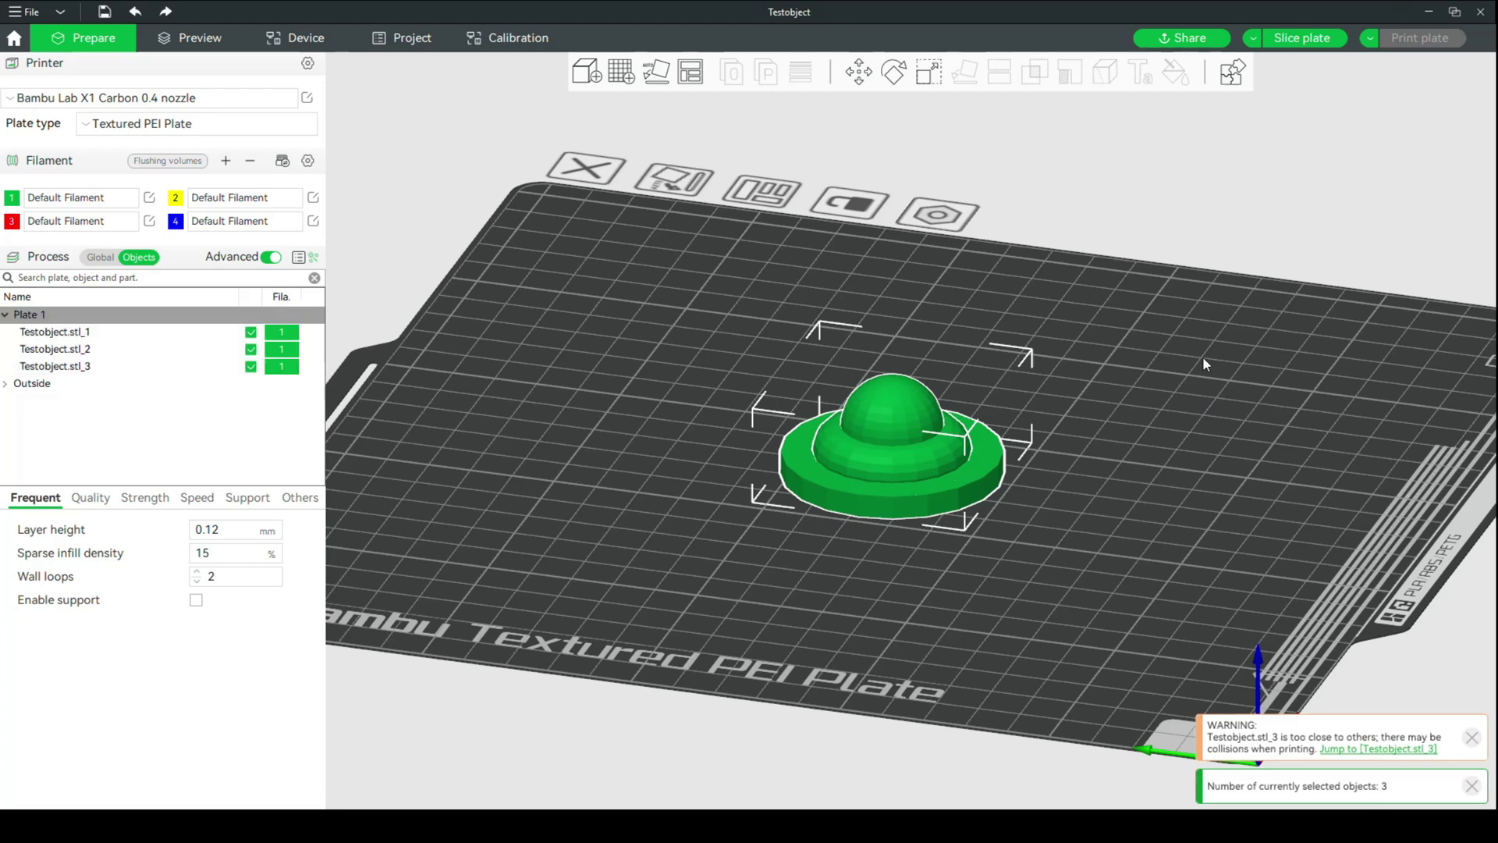
pyautogui.click(891, 408)
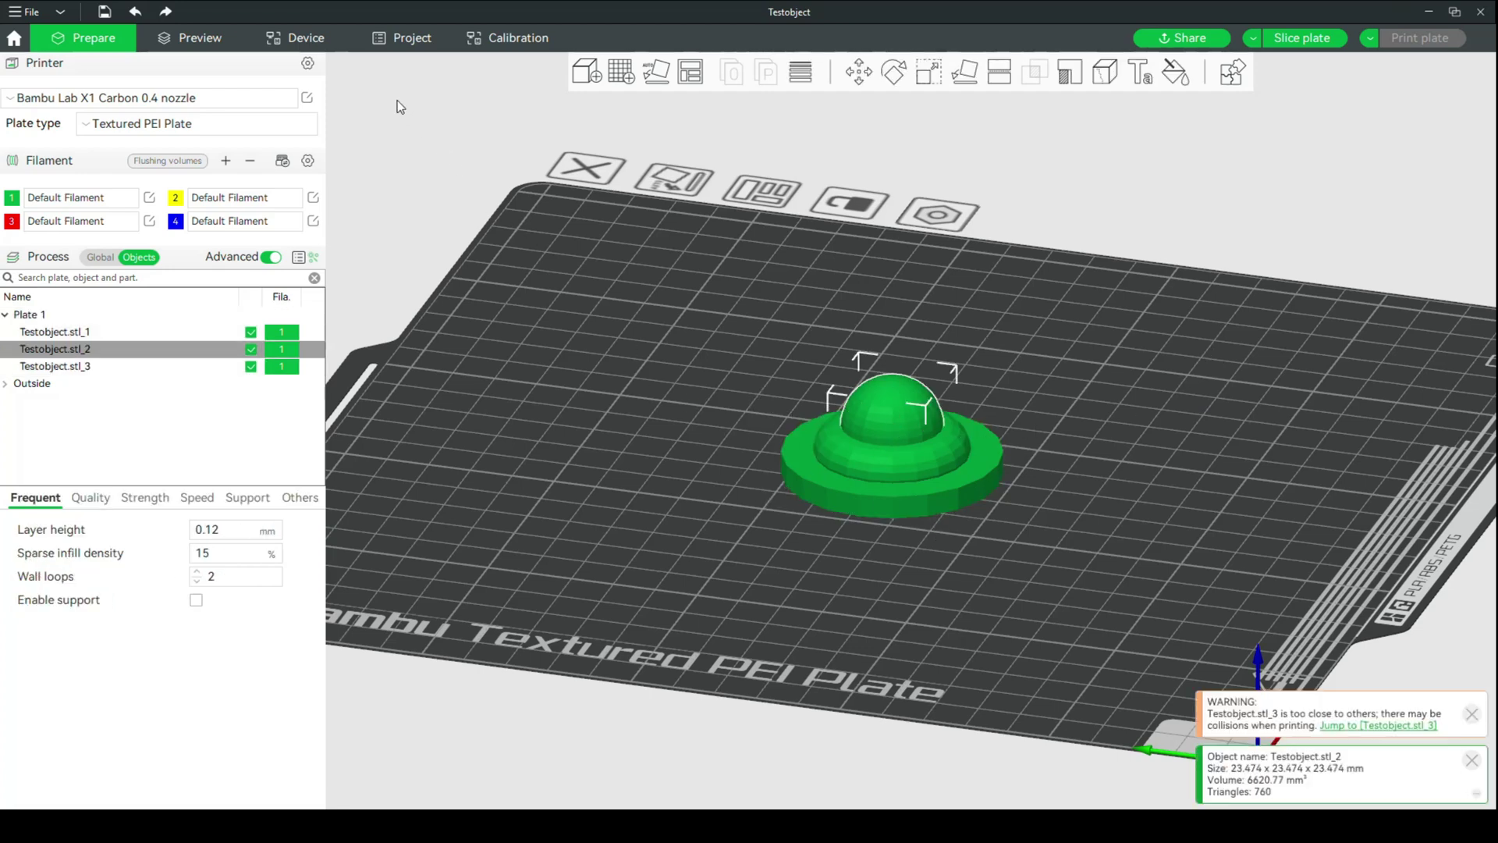
pyautogui.click(622, 72)
pyautogui.click(622, 72)
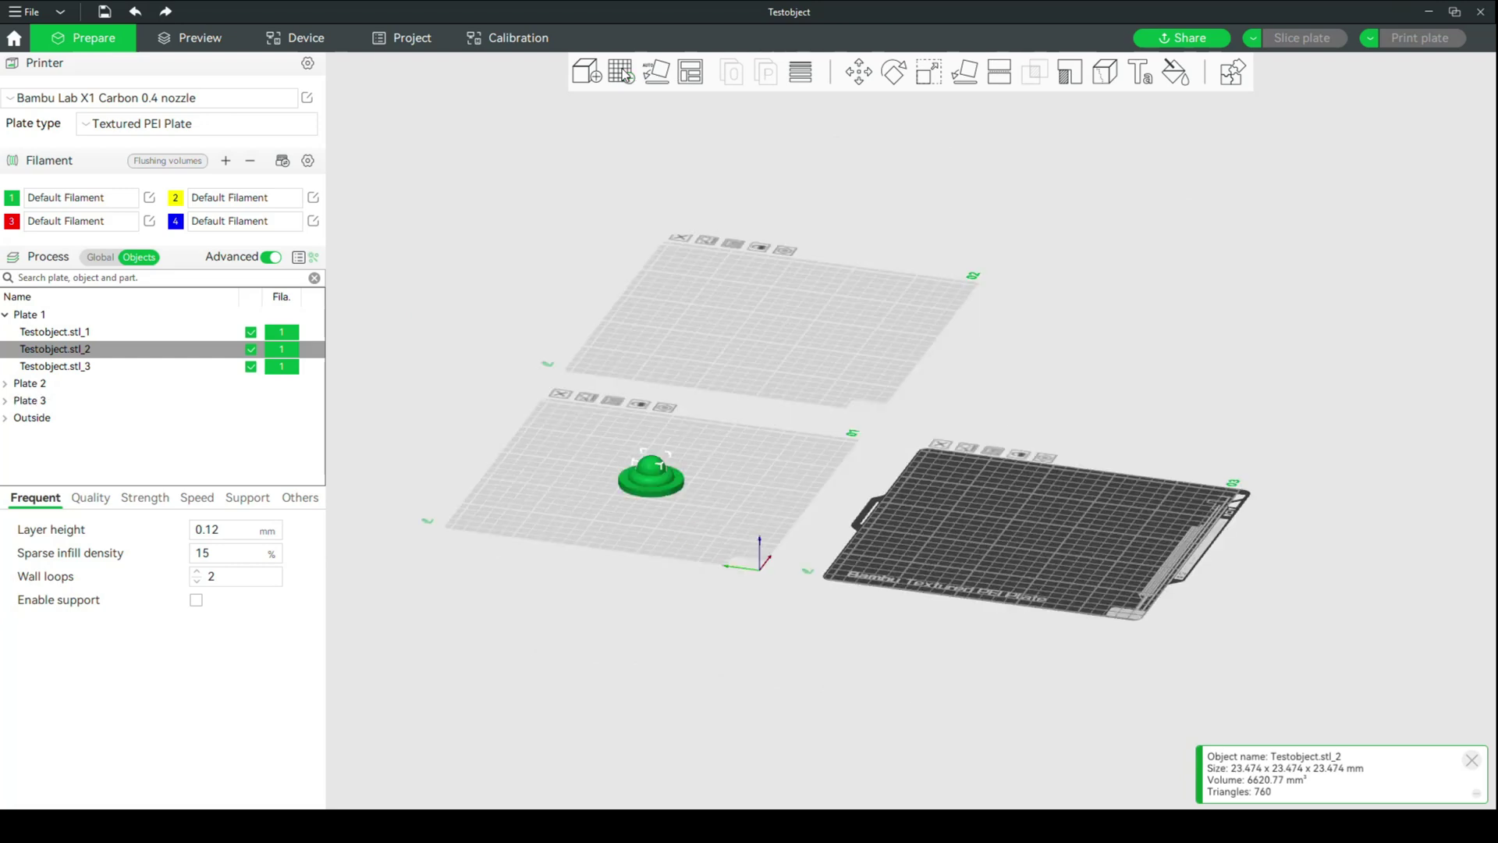
# Move the sphere onto Plate 2 and the ring onto Plate 3
pyautogui.click(858, 72)
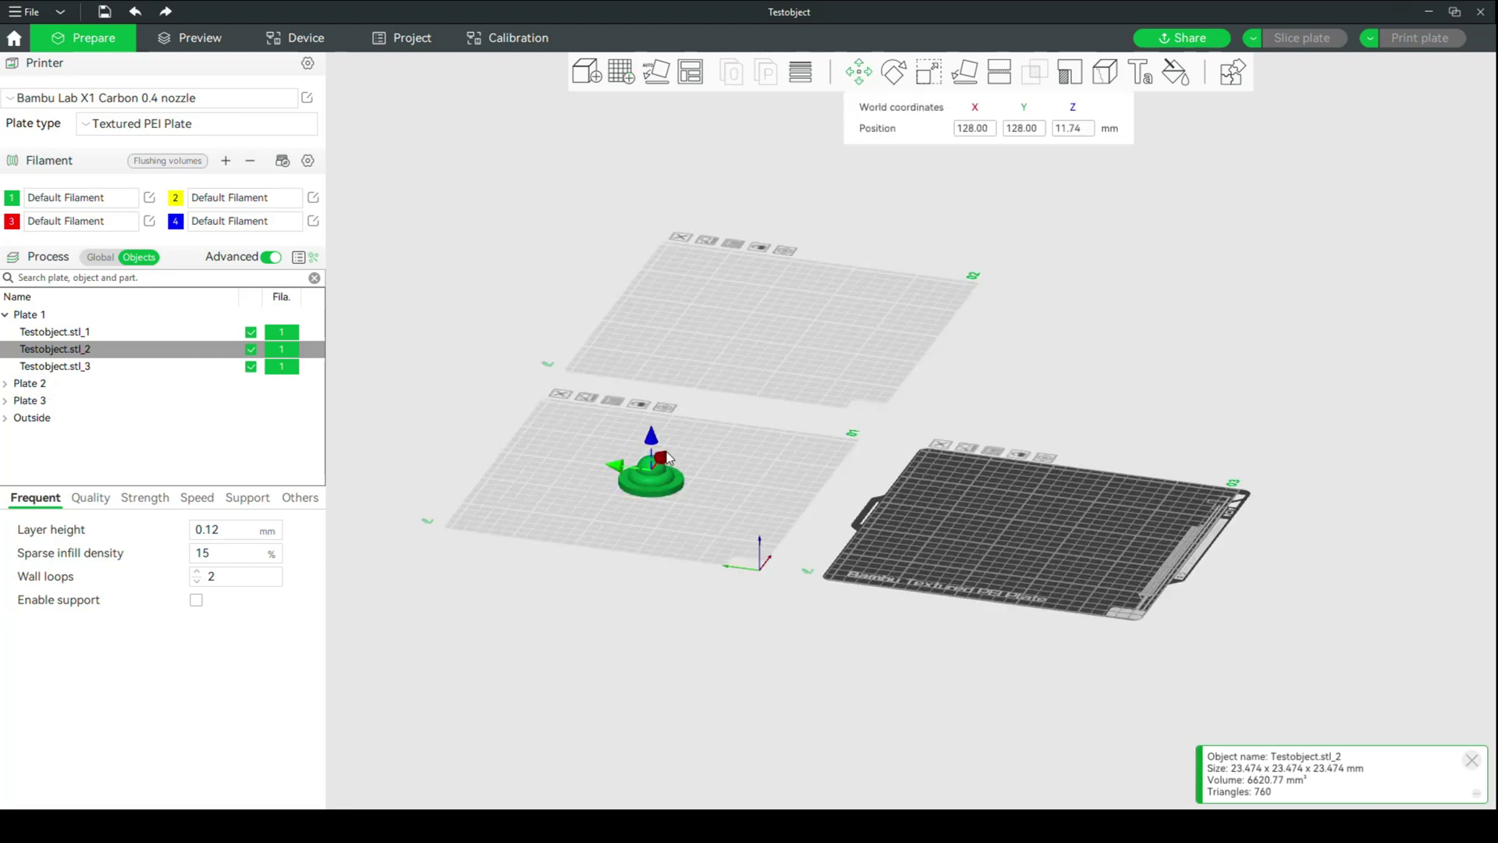
pyautogui.moveTo(667, 458); pyautogui.dragTo(948, 205)
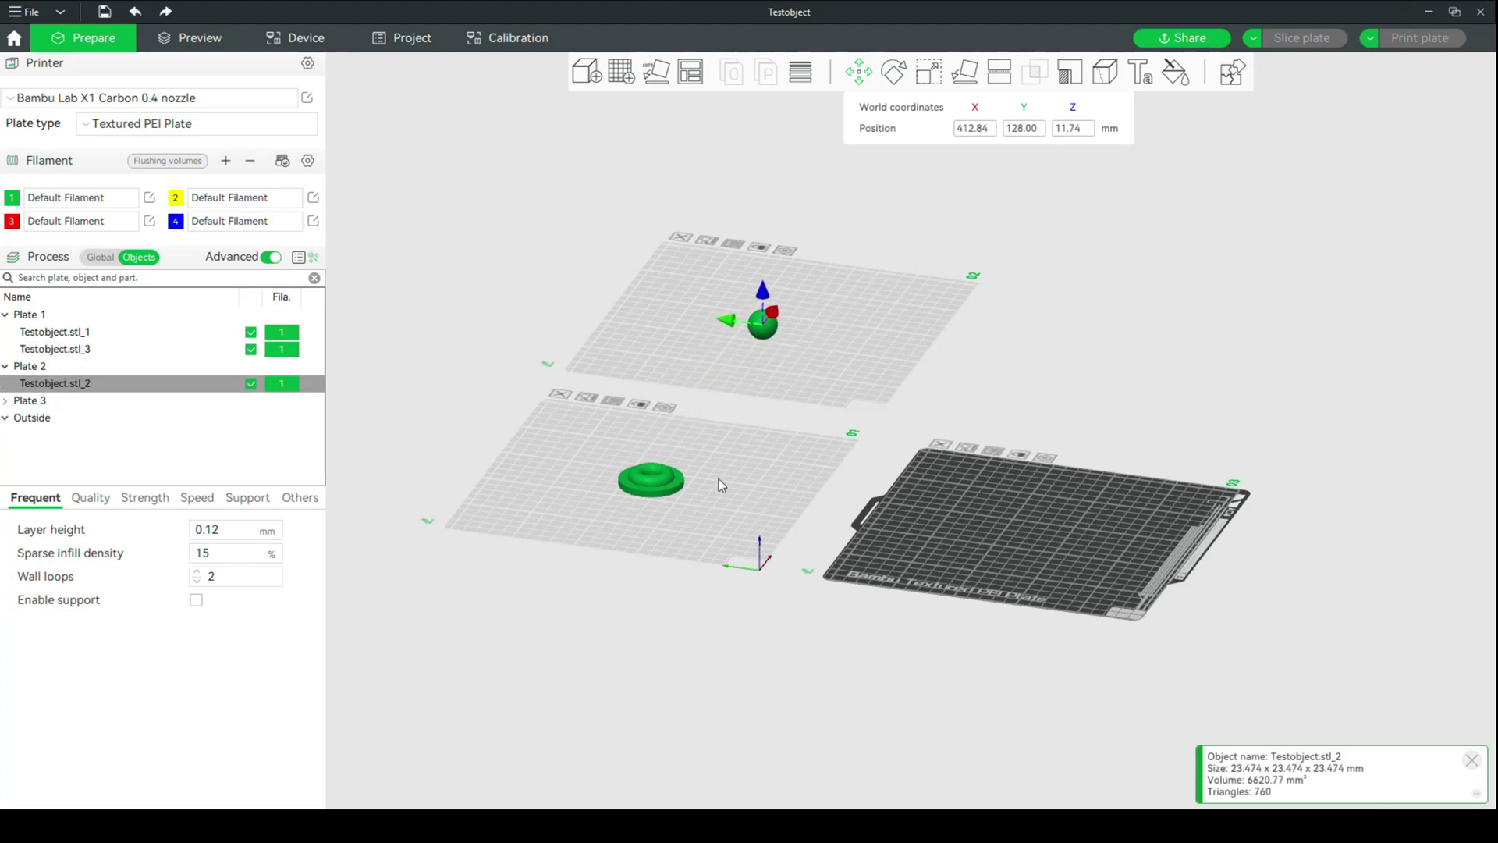
pyautogui.click(658, 485)
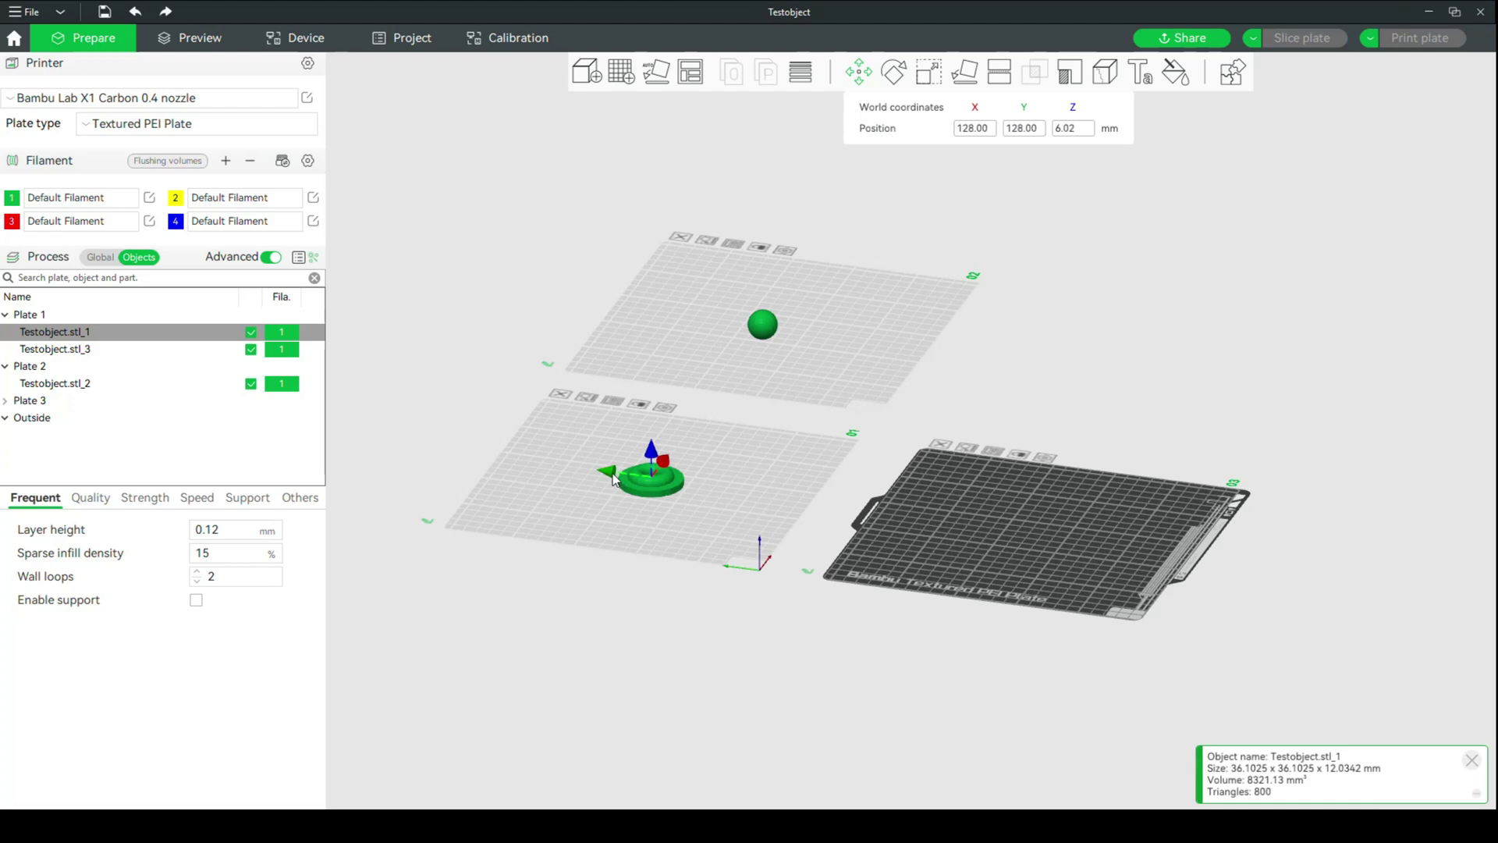
pyautogui.moveTo(614, 478); pyautogui.dragTo(1042, 553)
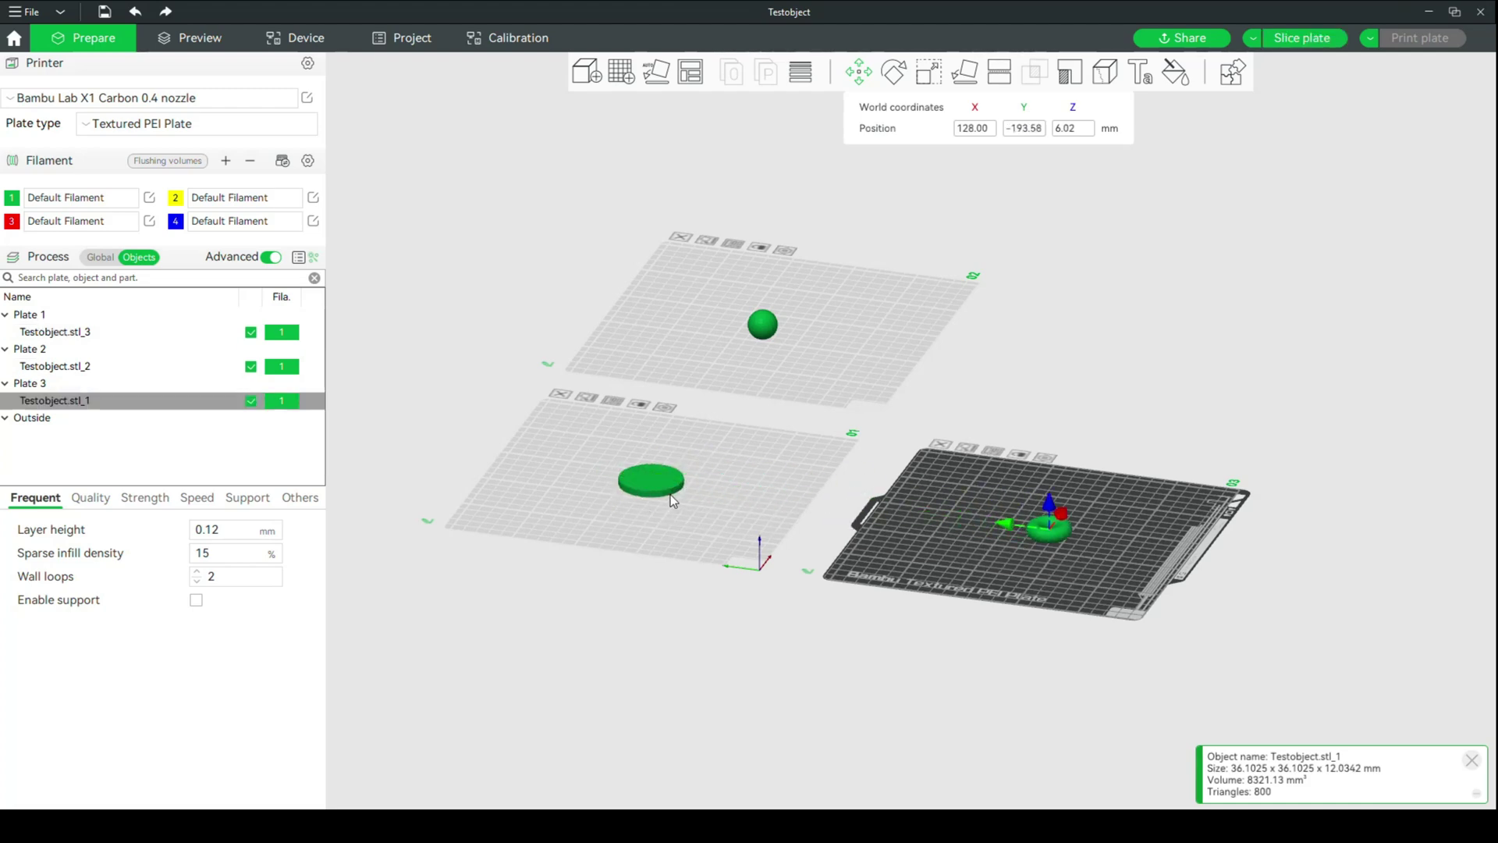
pyautogui.moveTo(598, 674)
pyautogui.mouseDown()
pyautogui.moveTo(660, 676)
pyautogui.moveTo(612, 682)
pyautogui.mouseUp()
pyautogui.moveTo(629, 619); pyautogui.dragTo(624, 583, button='right')
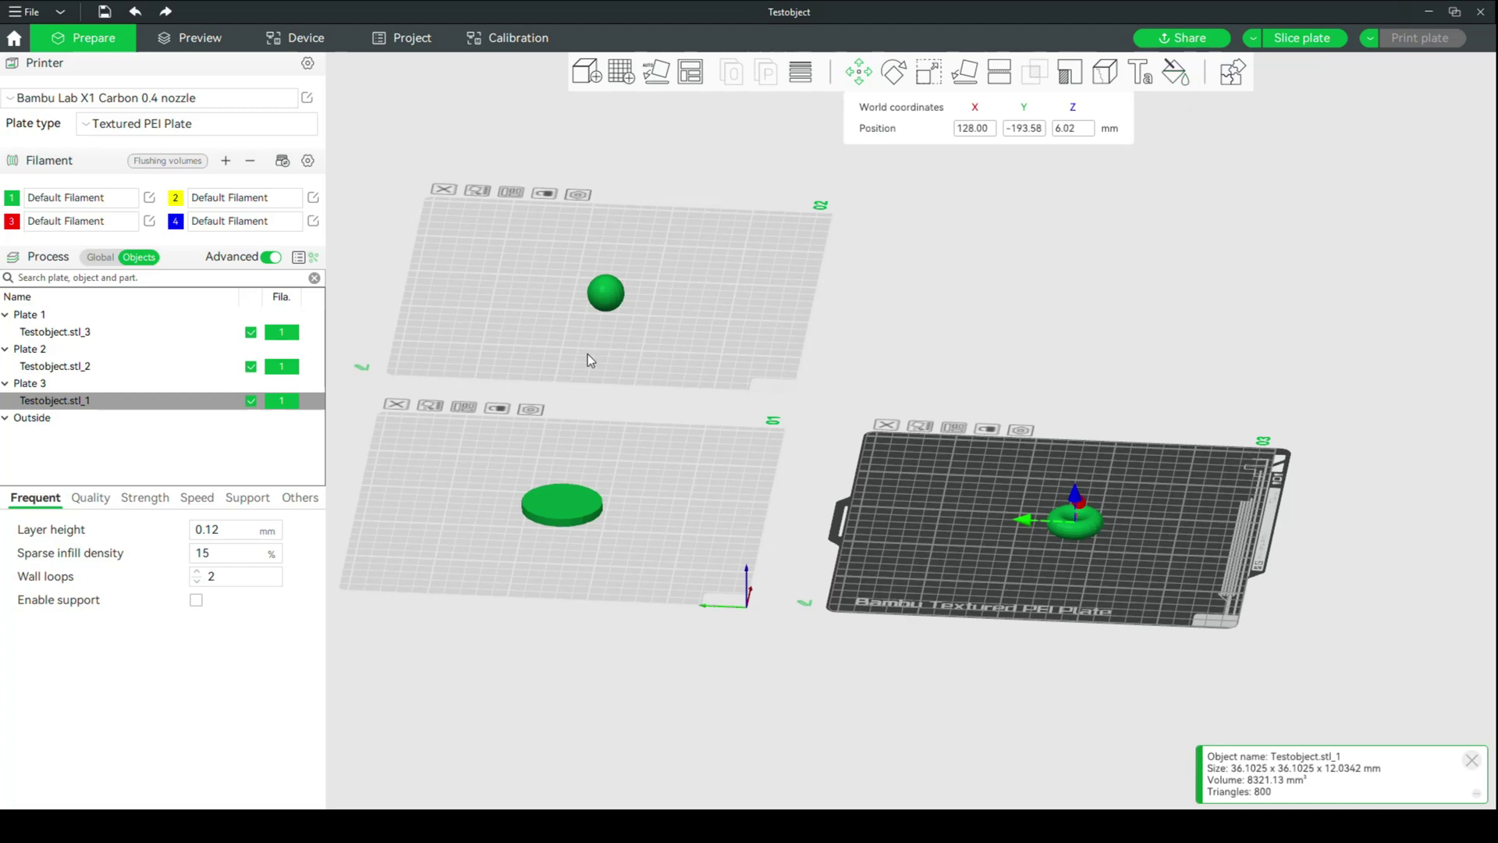
# Fill the whole ring red with filament 3
pyautogui.click(1170, 72)
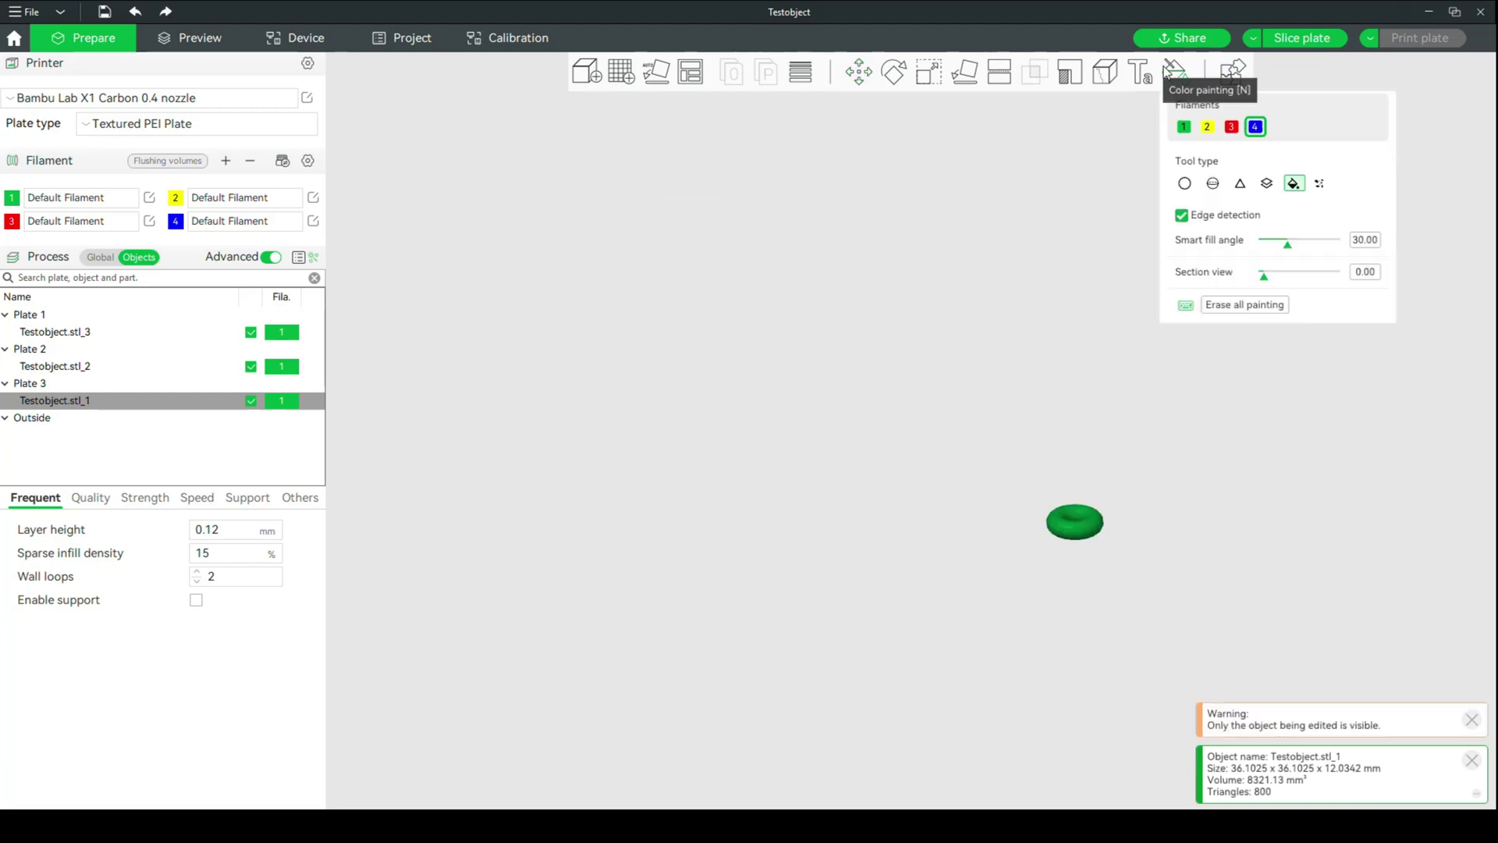
pyautogui.click(1232, 128)
pyautogui.click(1076, 518)
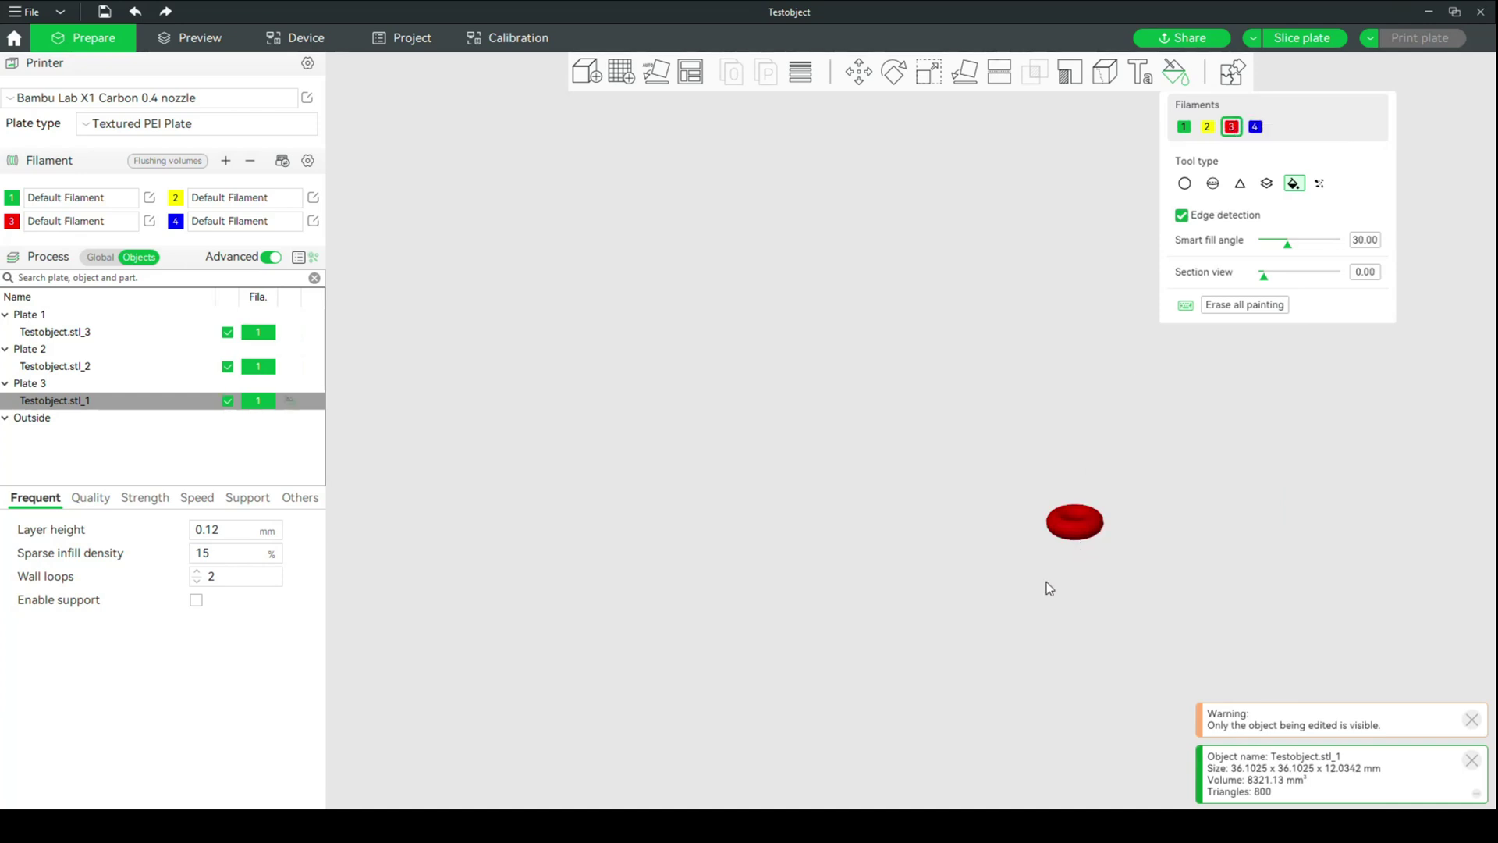
pyautogui.click(860, 75)
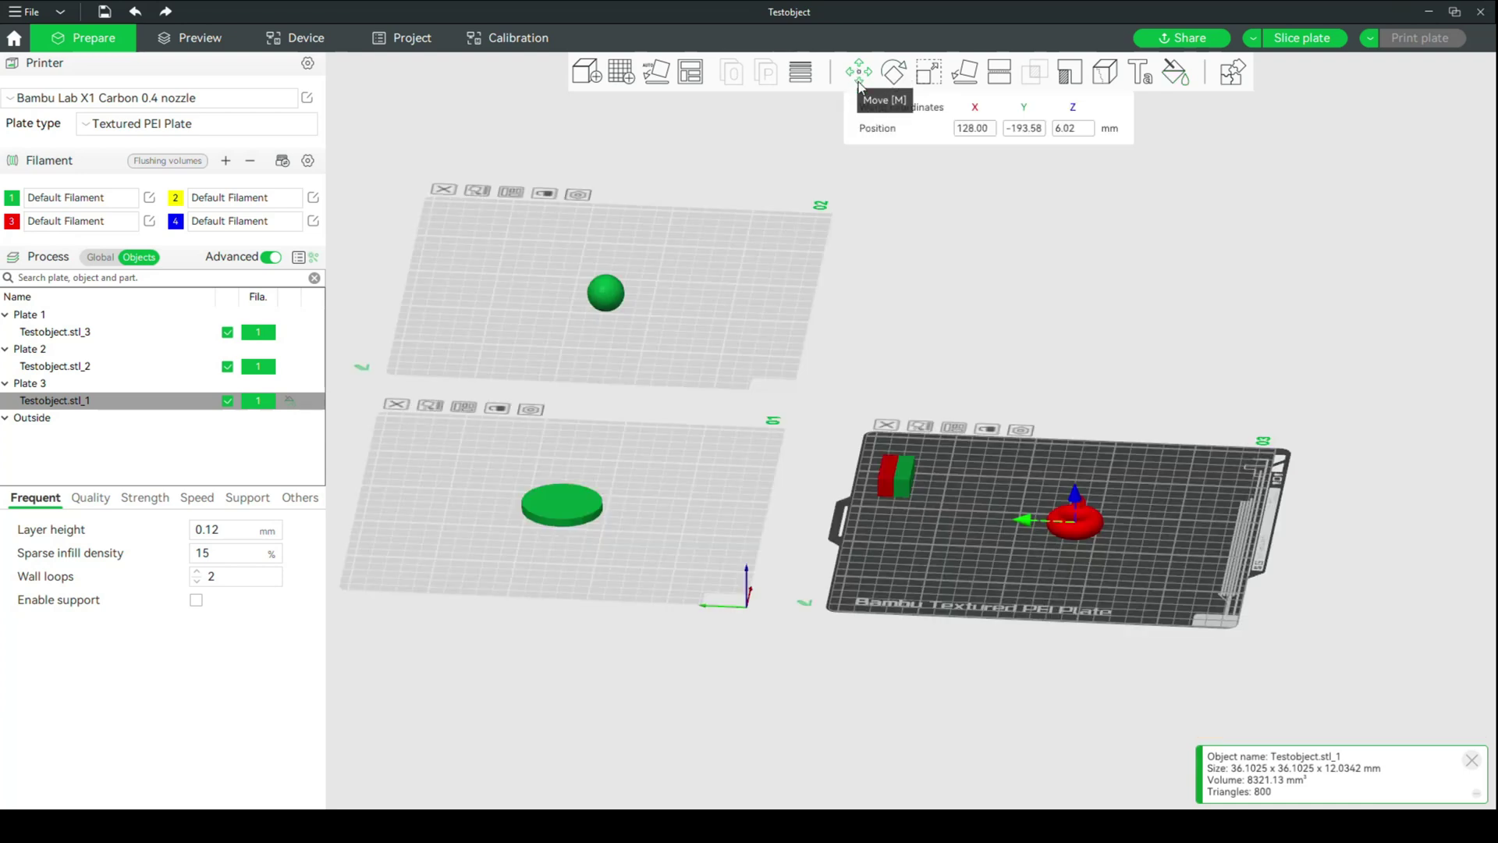
# Fill the sphere on Plate 2 yellow with filament 2
pyautogui.click(611, 292)
pyautogui.click(1175, 72)
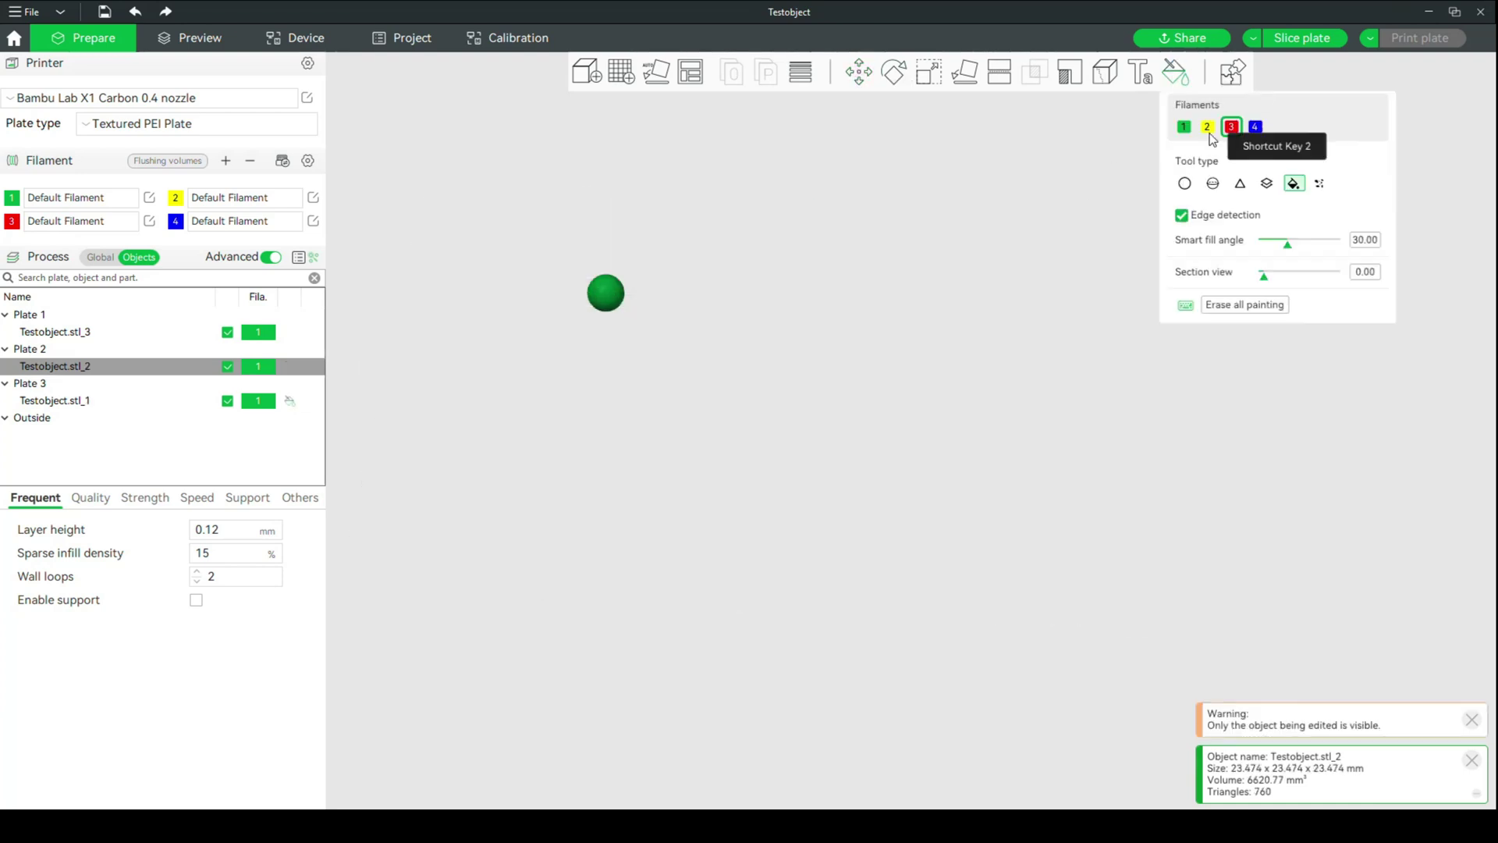
pyautogui.click(1209, 129)
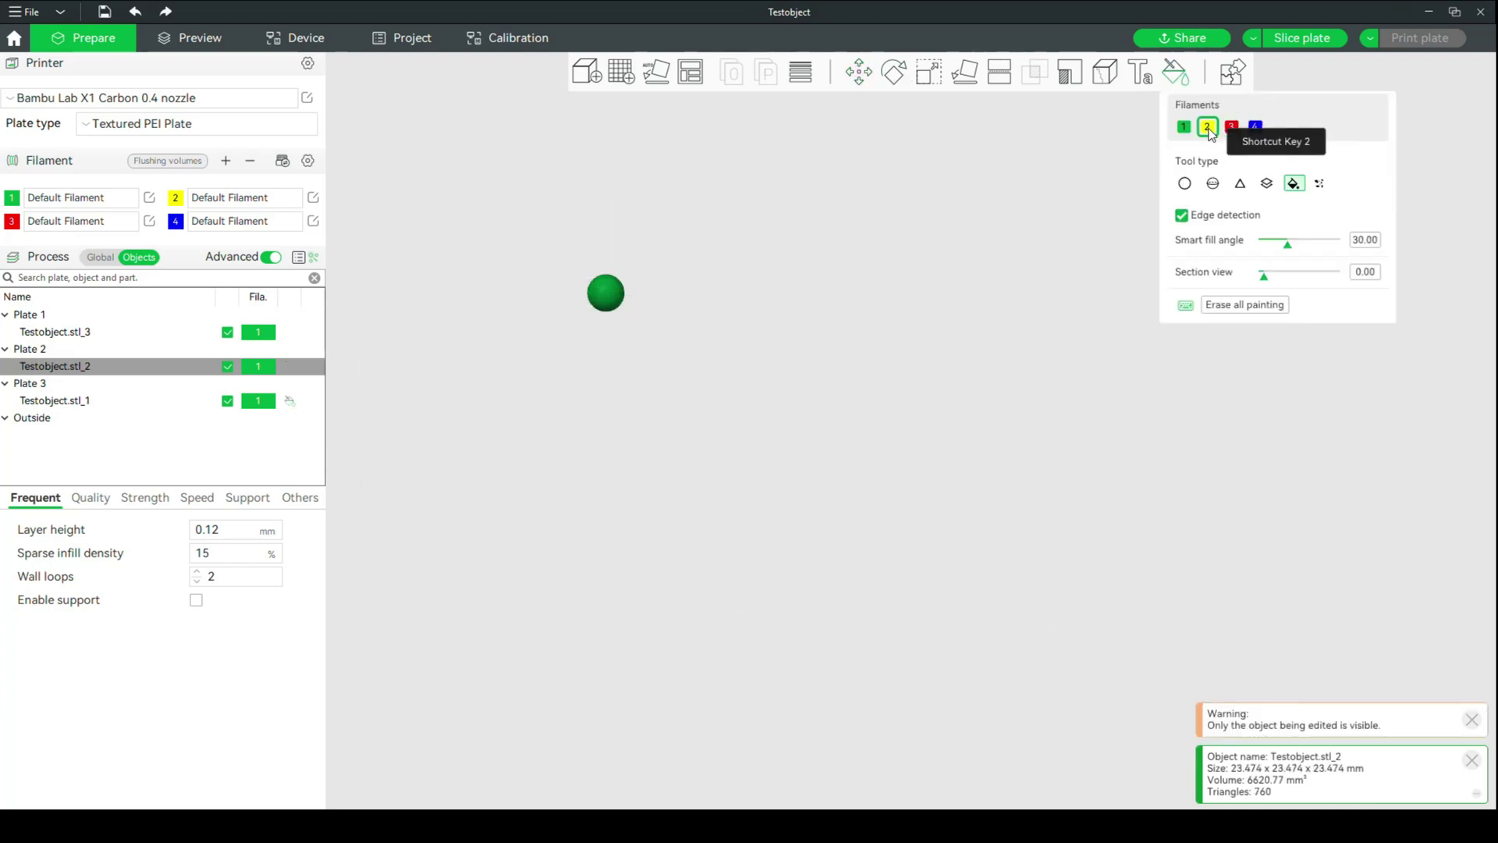
pyautogui.click(615, 300)
pyautogui.click(859, 74)
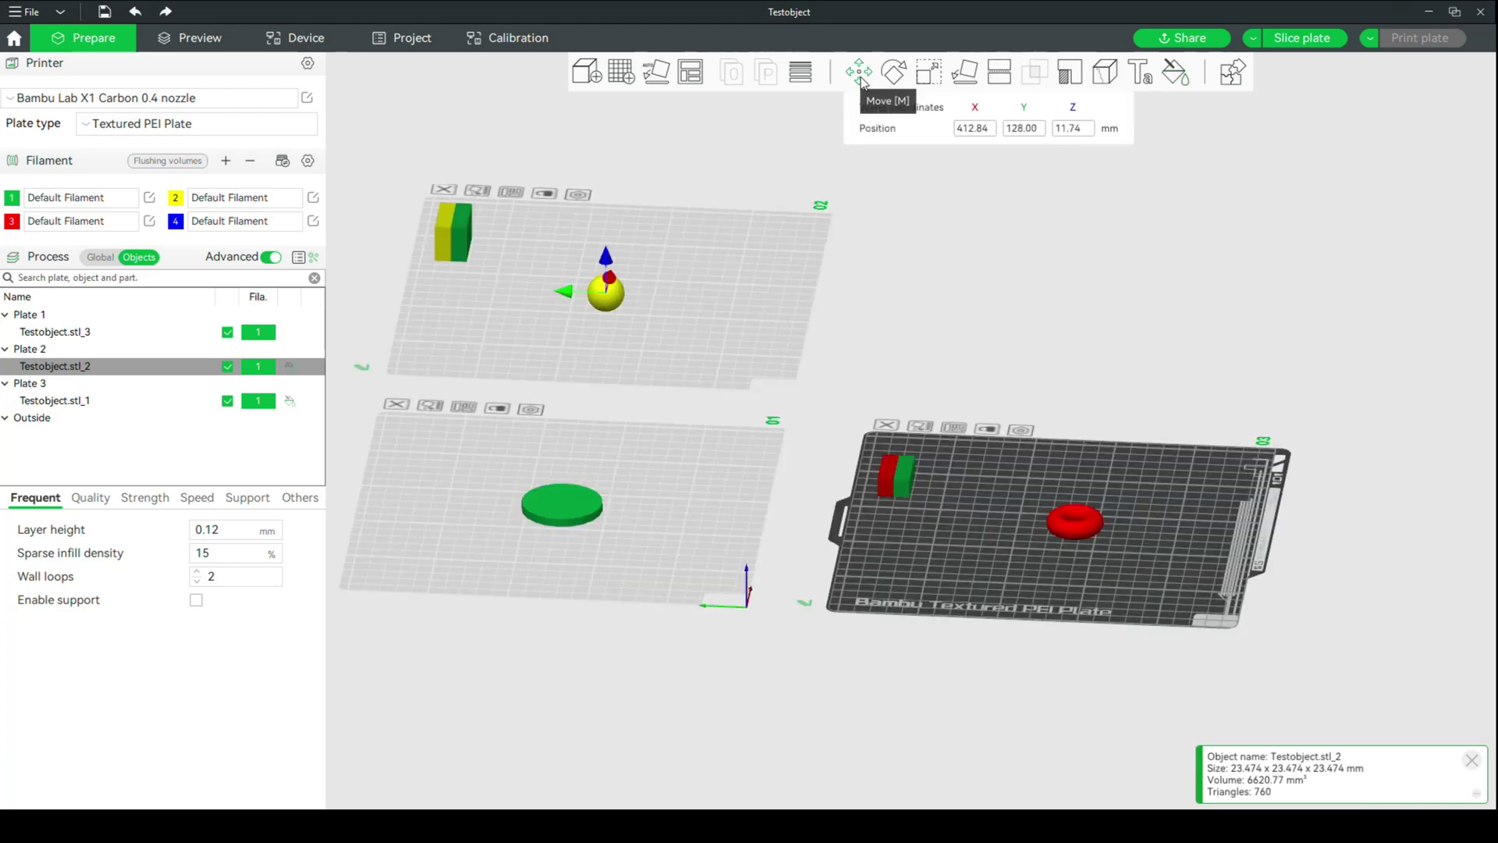
# Fill the disc's top and side blue with filament 4
pyautogui.click(546, 498)
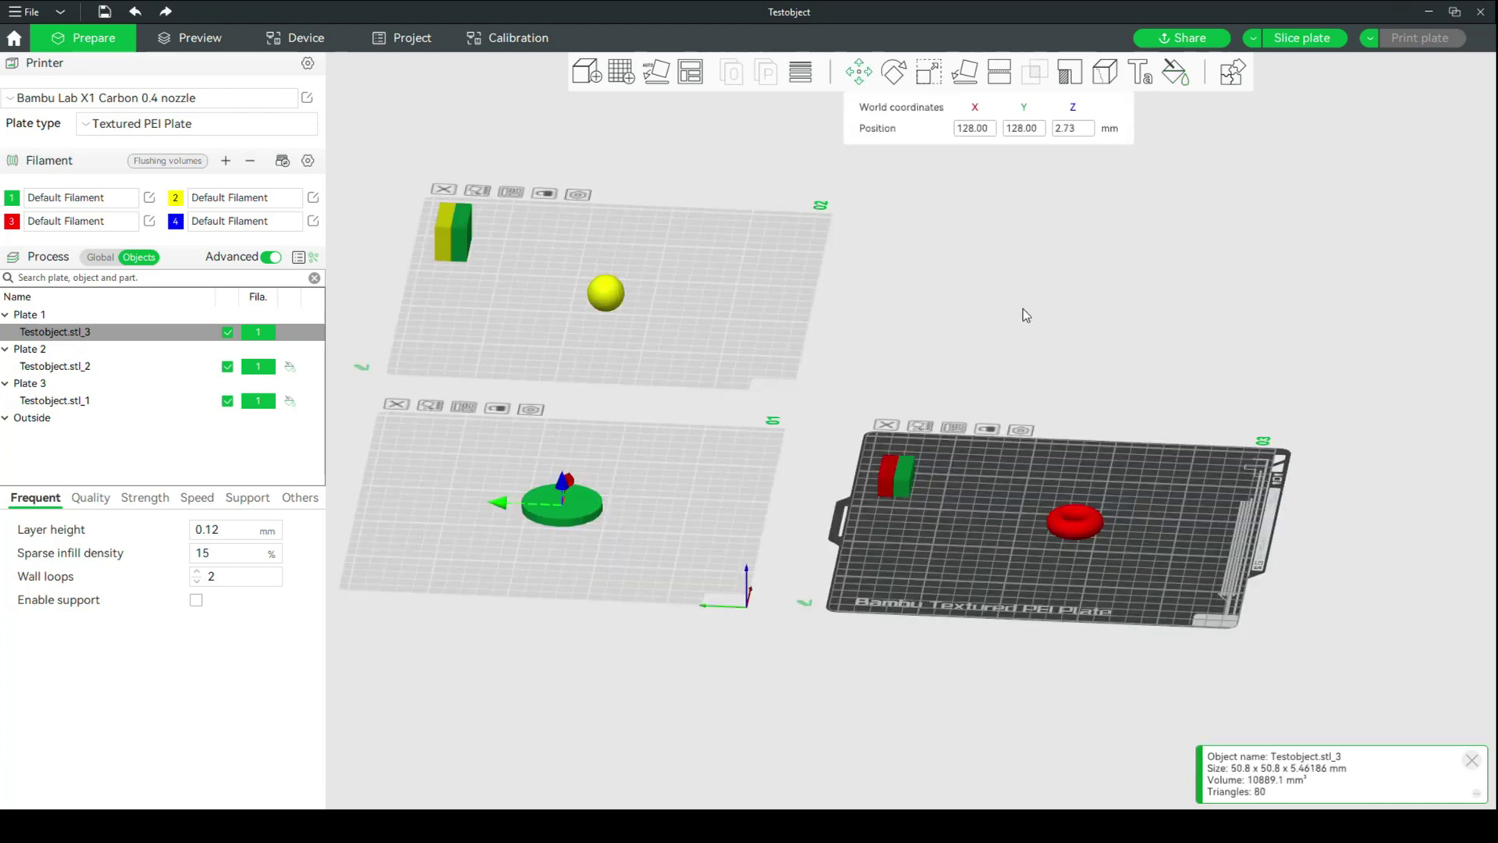
pyautogui.click(1176, 73)
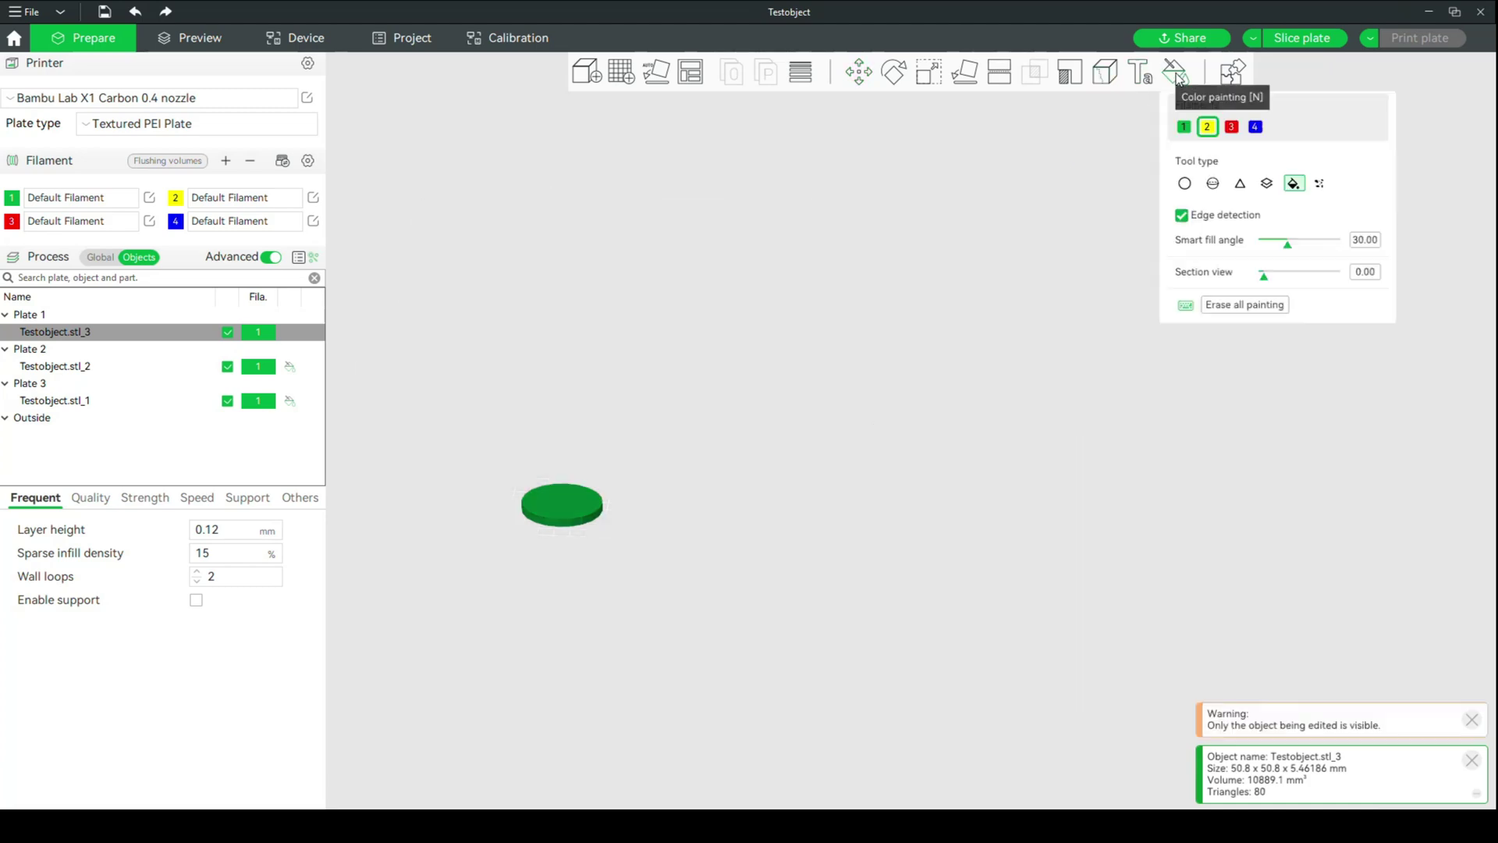
pyautogui.click(1256, 126)
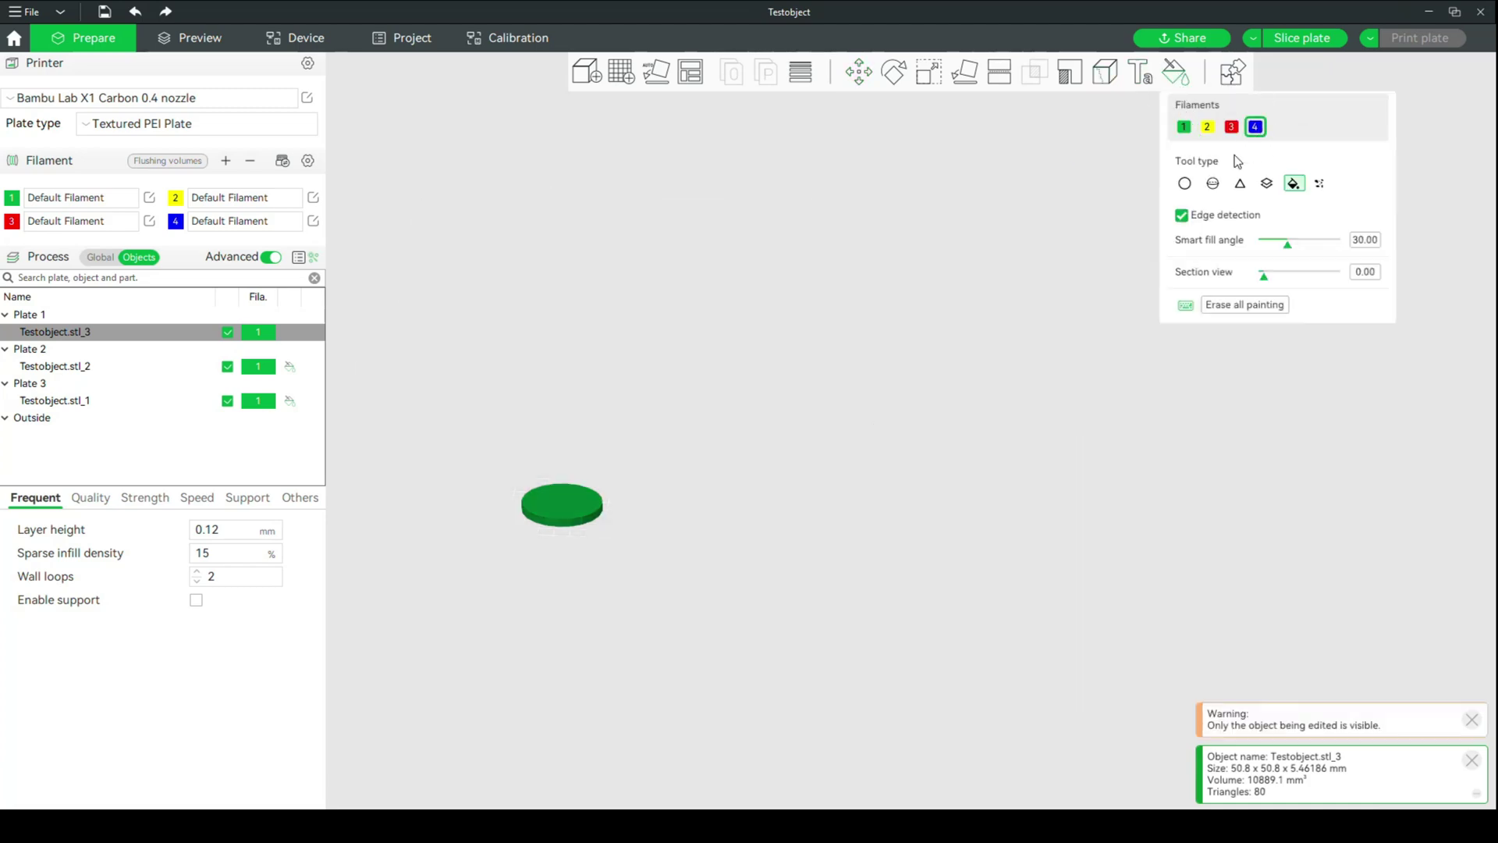
pyautogui.click(563, 508)
pyautogui.click(567, 522)
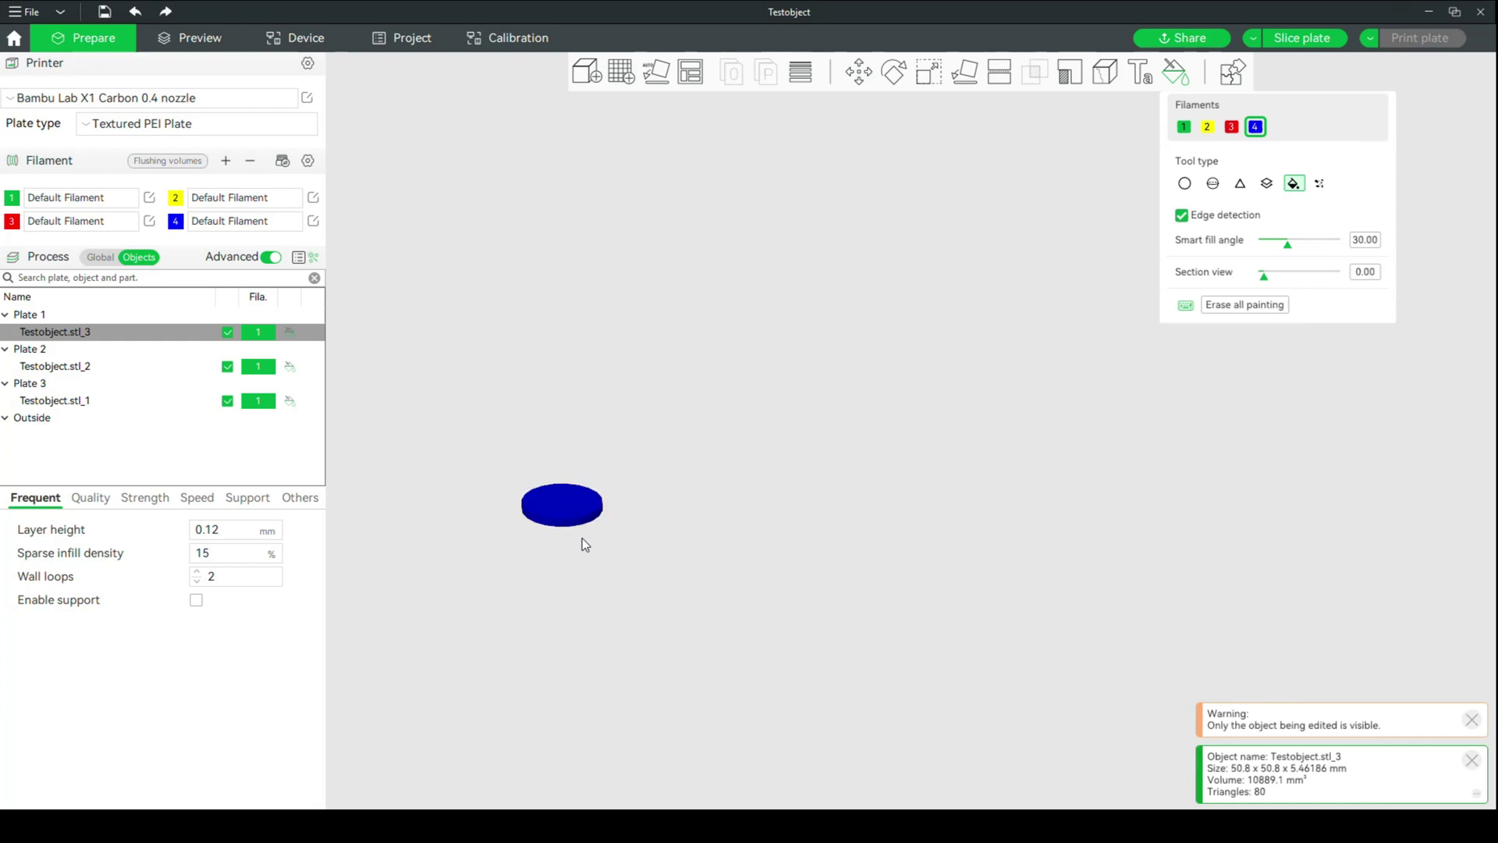
pyautogui.moveTo(598, 541)
pyautogui.mouseDown()
pyautogui.moveTo(601, 504)
pyautogui.moveTo(699, 515)
pyautogui.mouseUp()
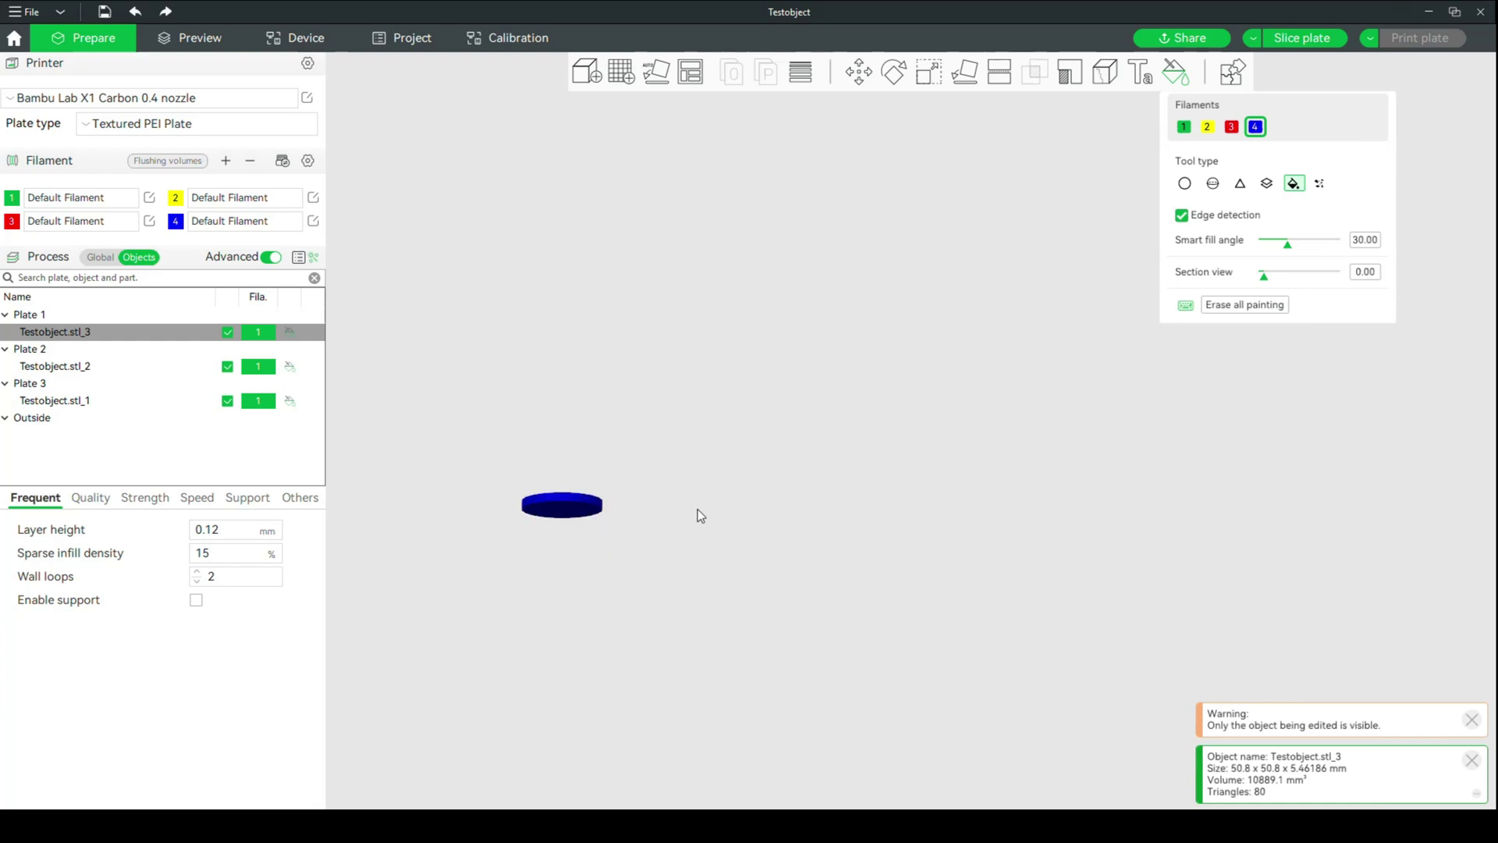
pyautogui.click(858, 72)
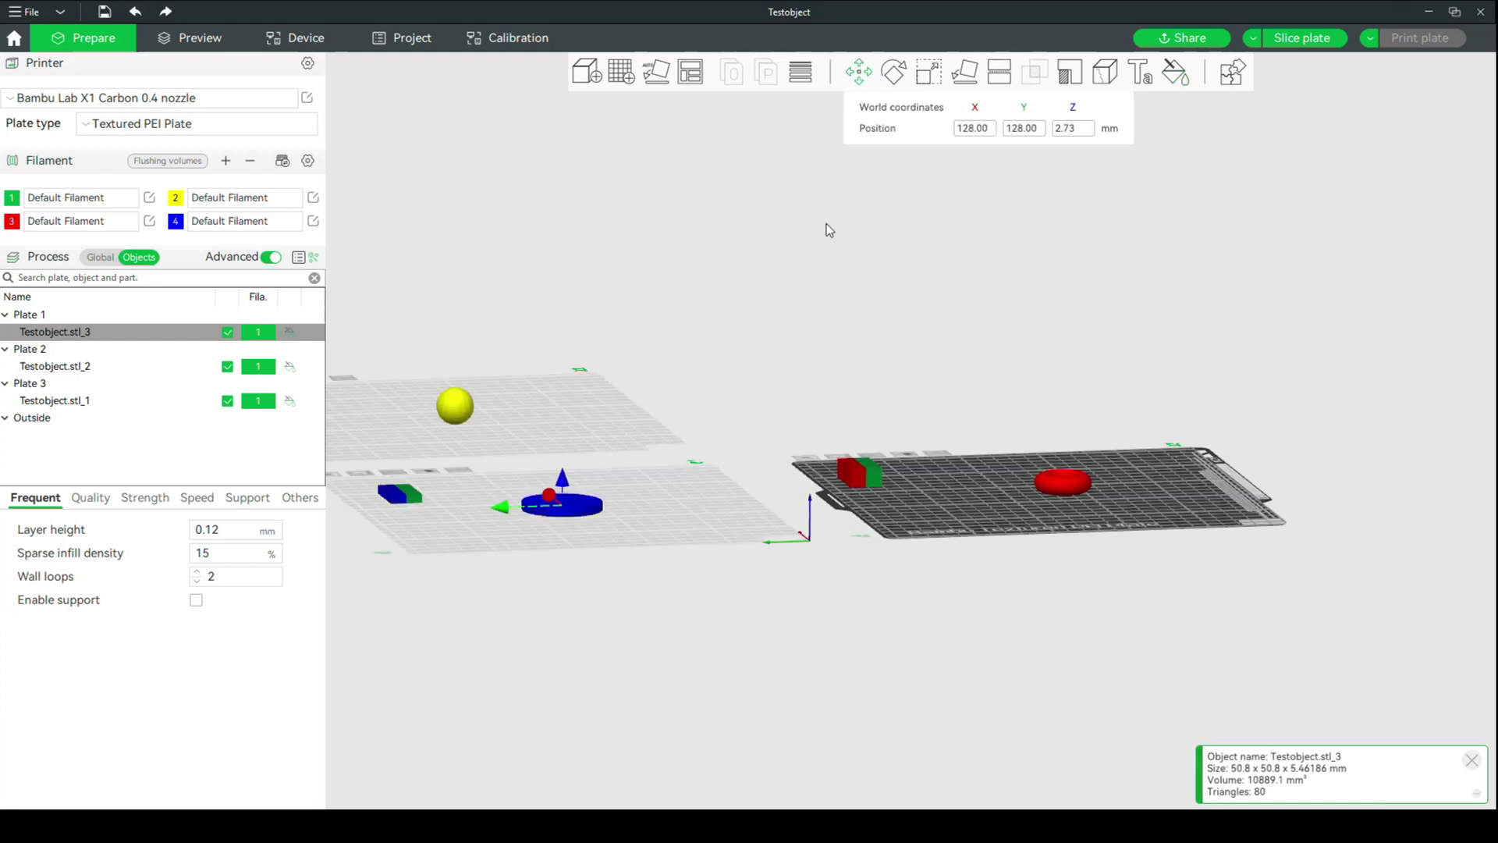
pyautogui.moveTo(765, 520); pyautogui.dragTo(788, 580)
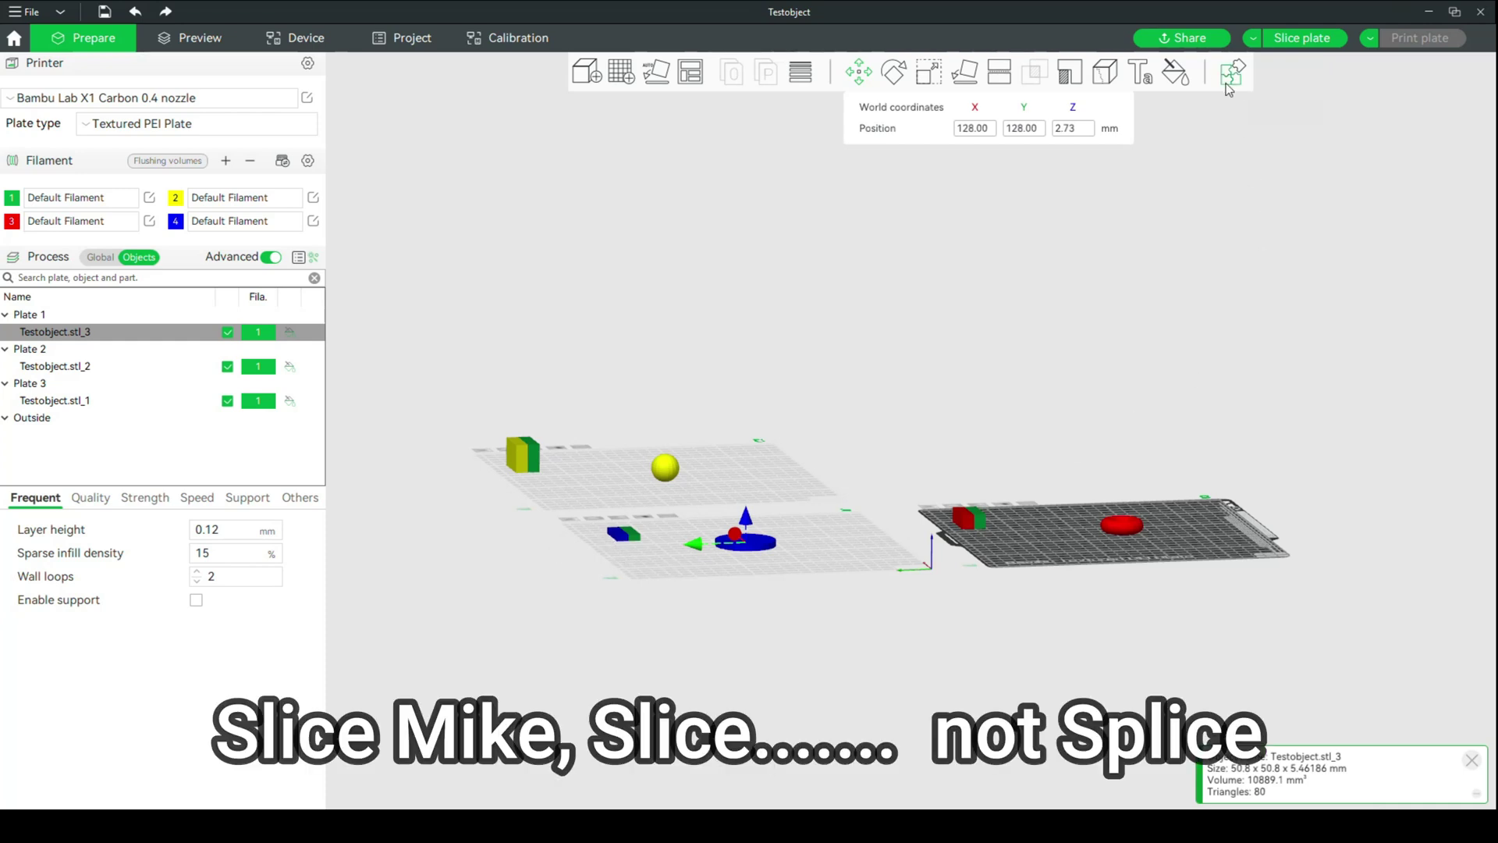
# Slice all plates and review the Plate 2 and Plate 1 time and filament-change estimates
pyautogui.click(1313, 45)
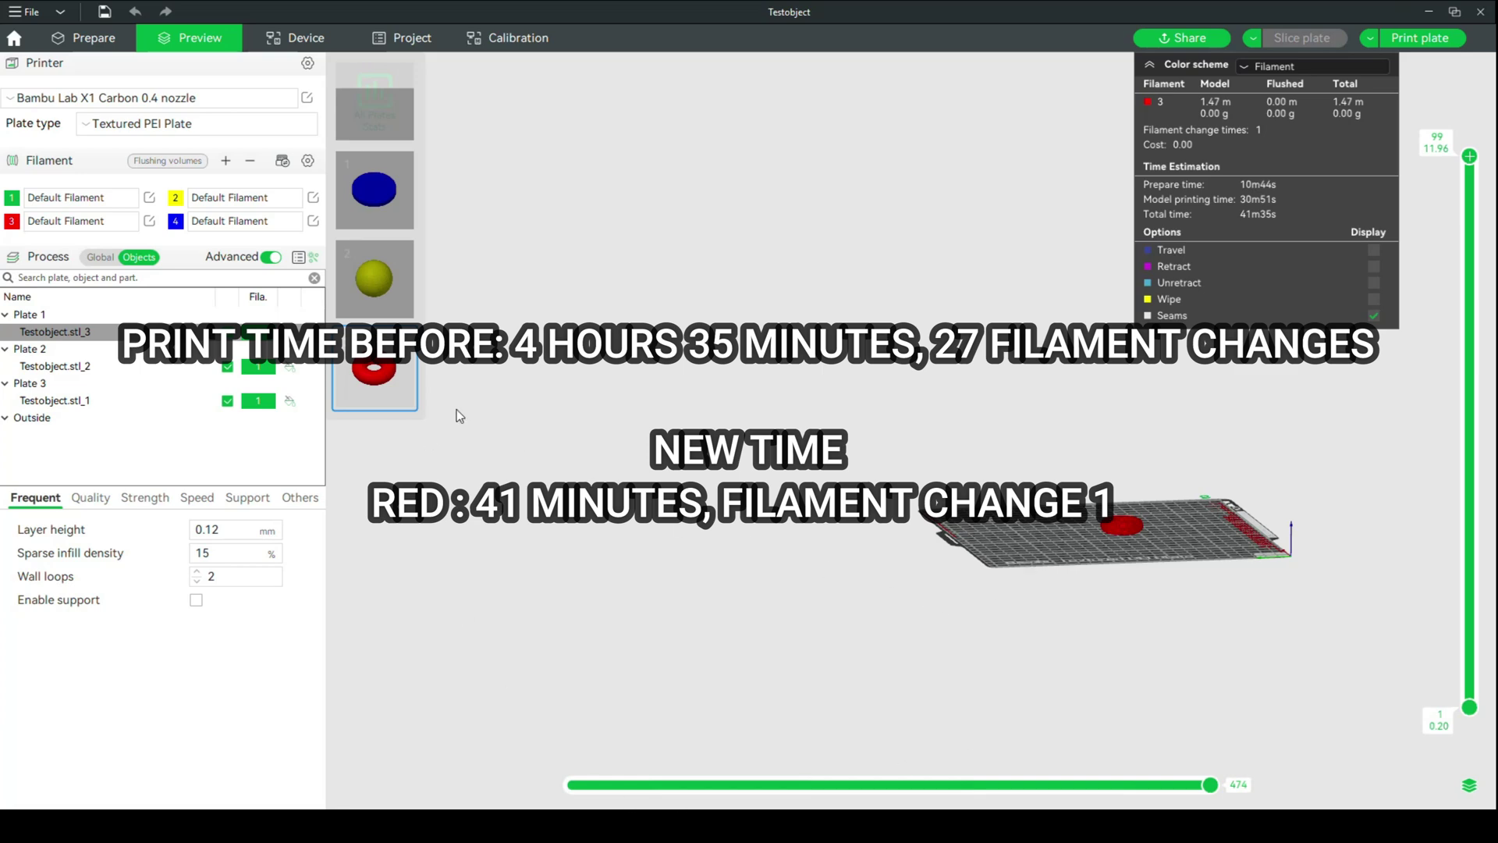
pyautogui.click(394, 258)
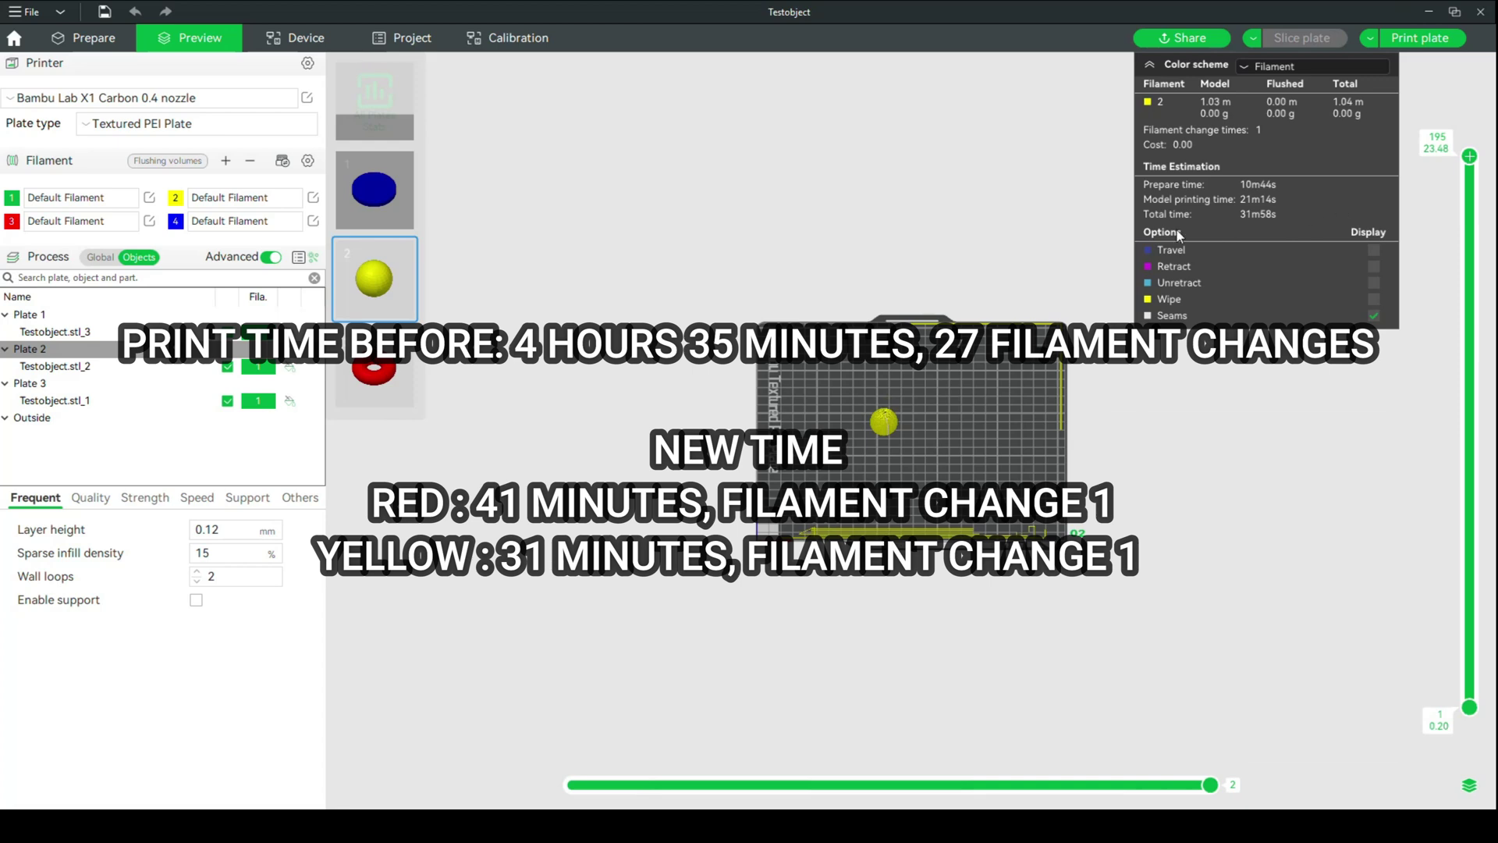
pyautogui.click(392, 166)
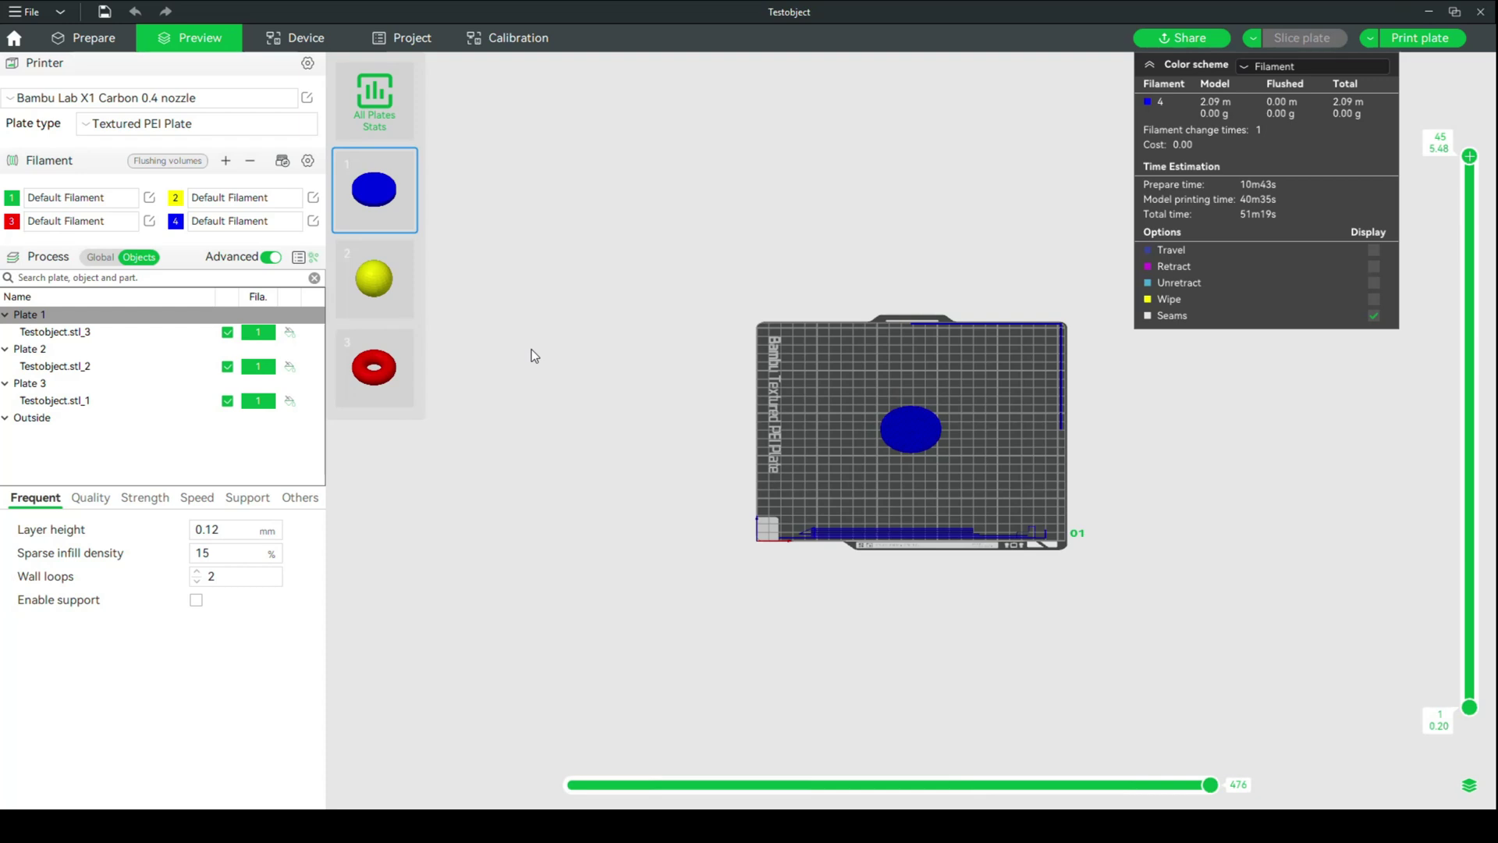
# Return to the Prepare workspace and bring up the File menu
pyautogui.click(103, 48)
pyautogui.scroll(2, 993, 512)
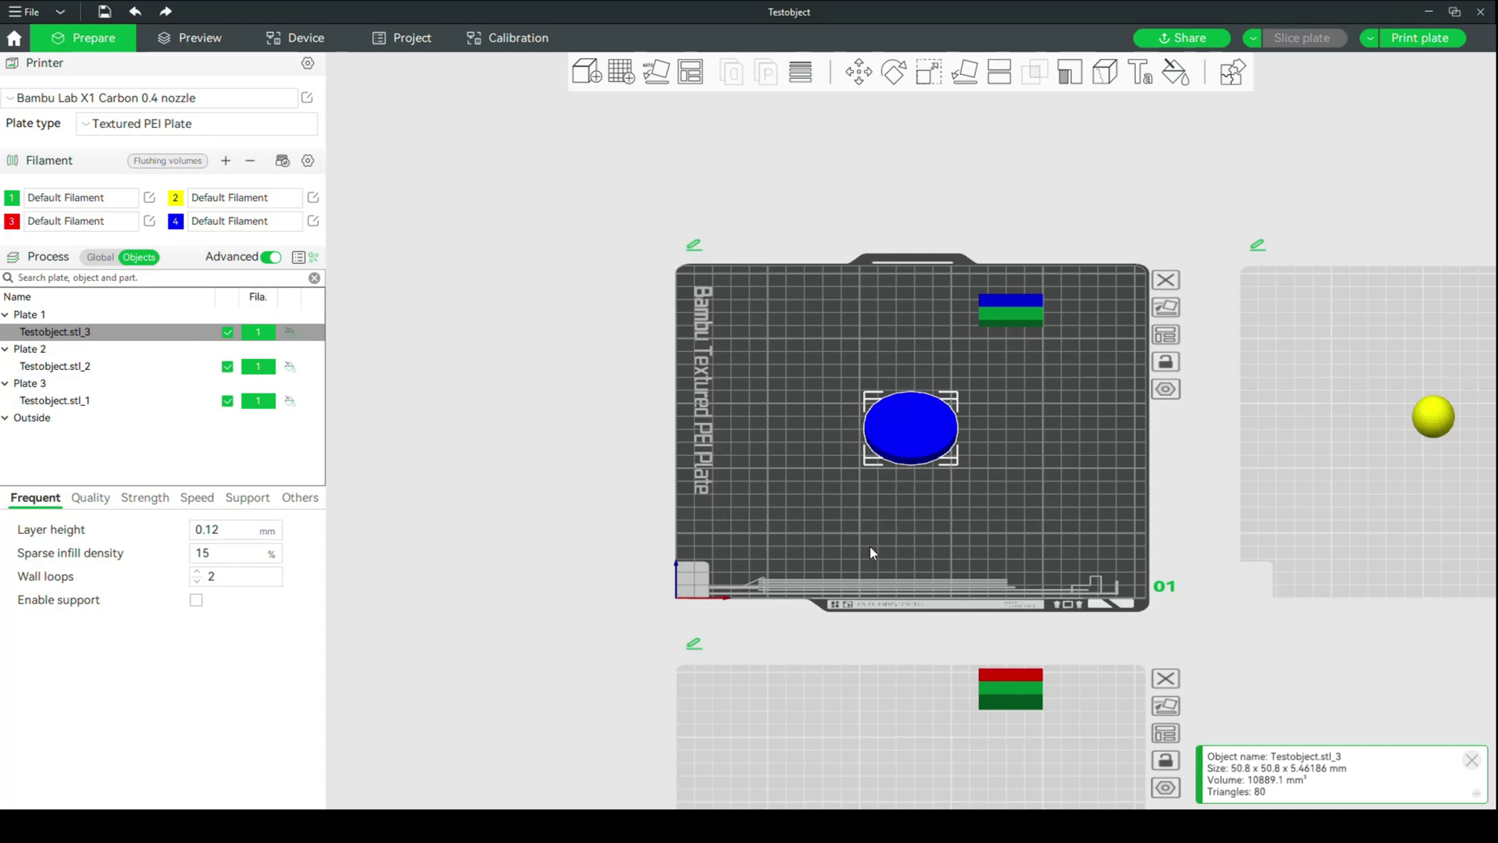
pyautogui.scroll(-2, 947, 544)
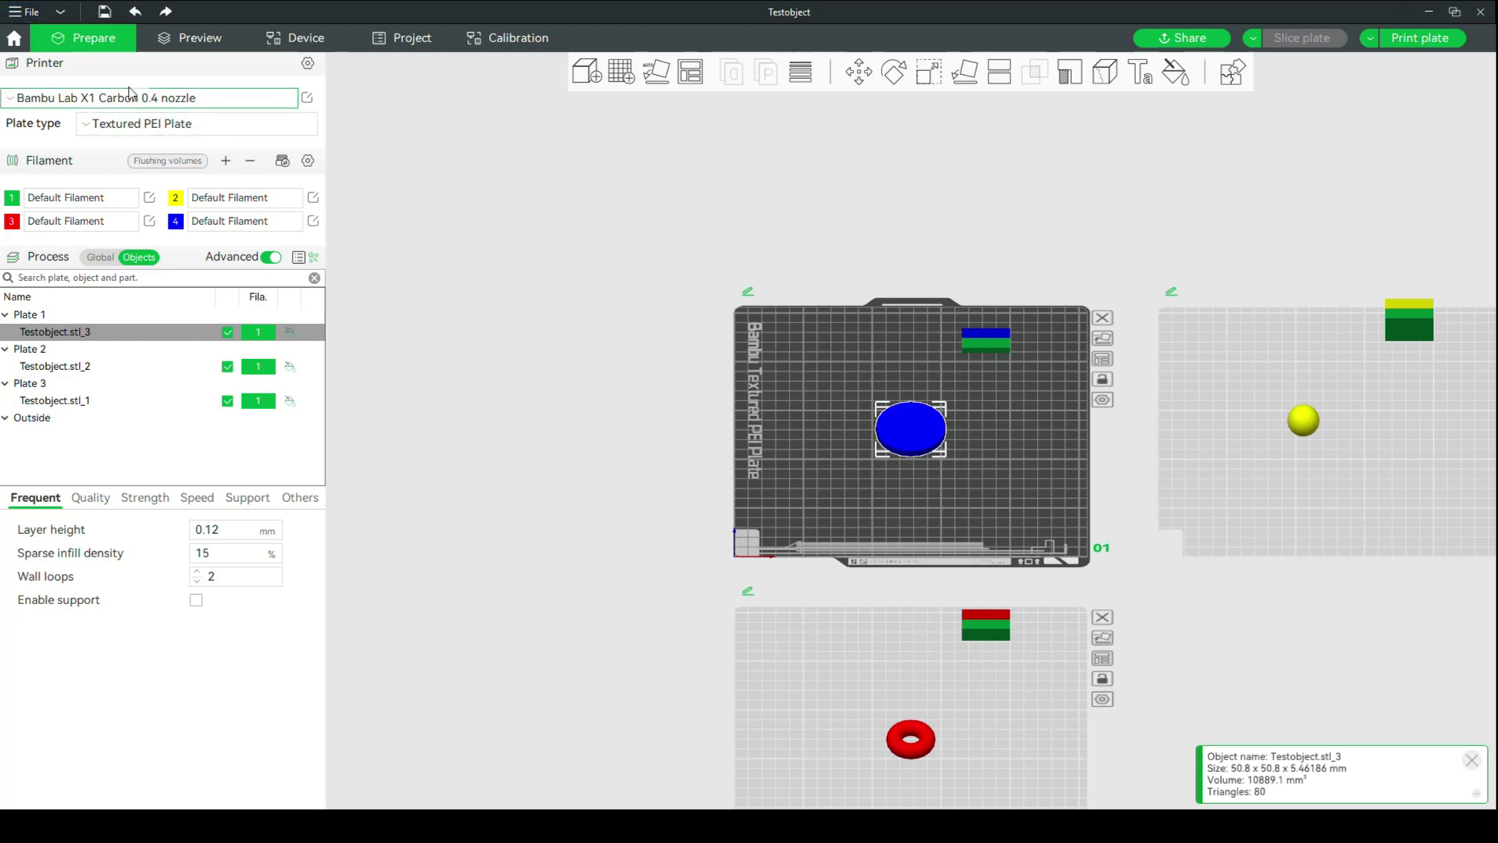
pyautogui.click(23, 12)
# Start a new project, discarding the unsaved test-project changes
pyautogui.click(58, 29)
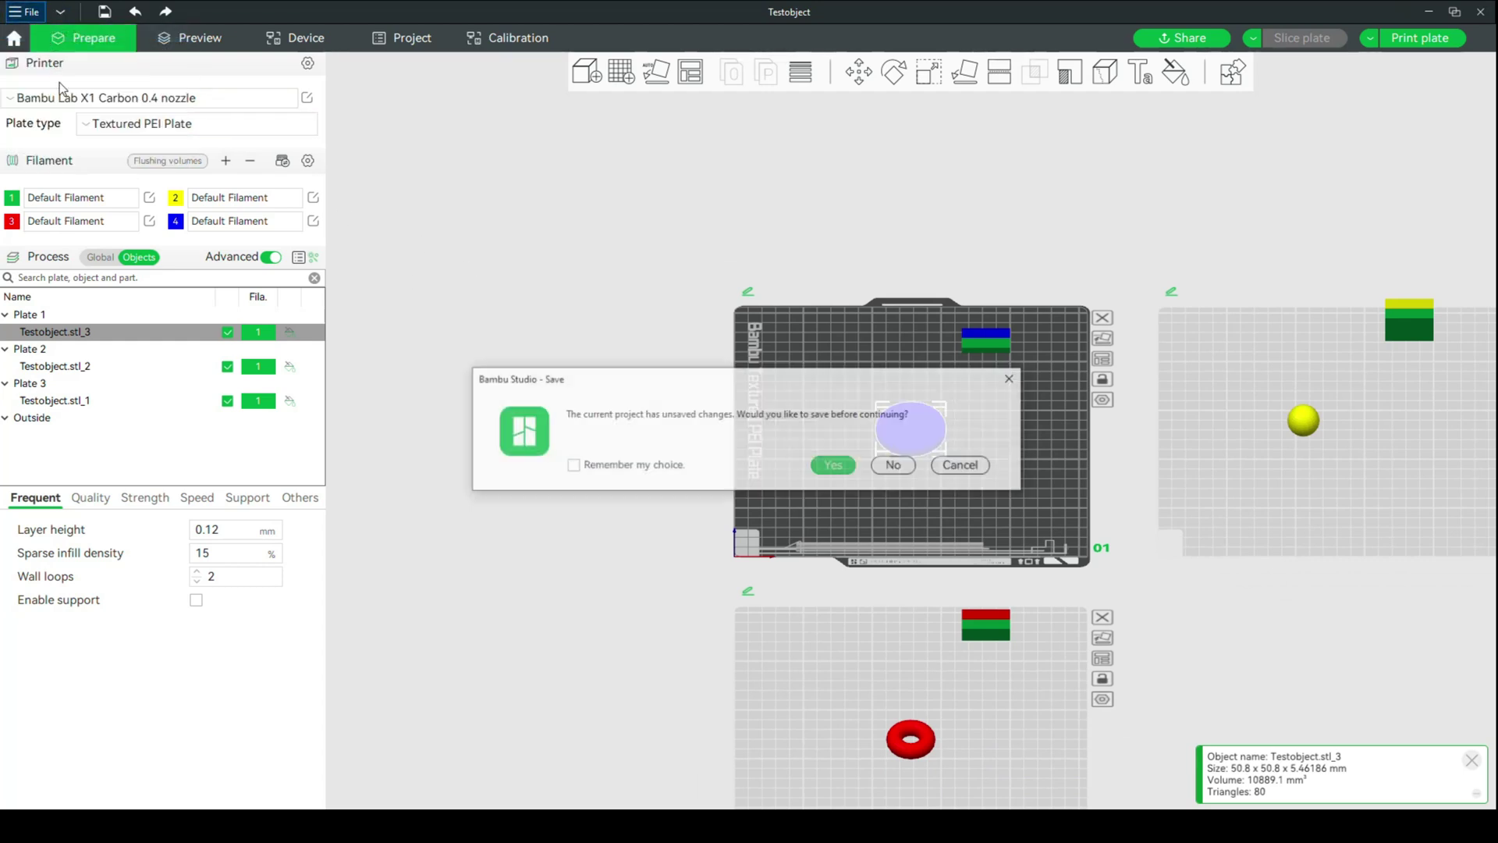
pyautogui.click(903, 467)
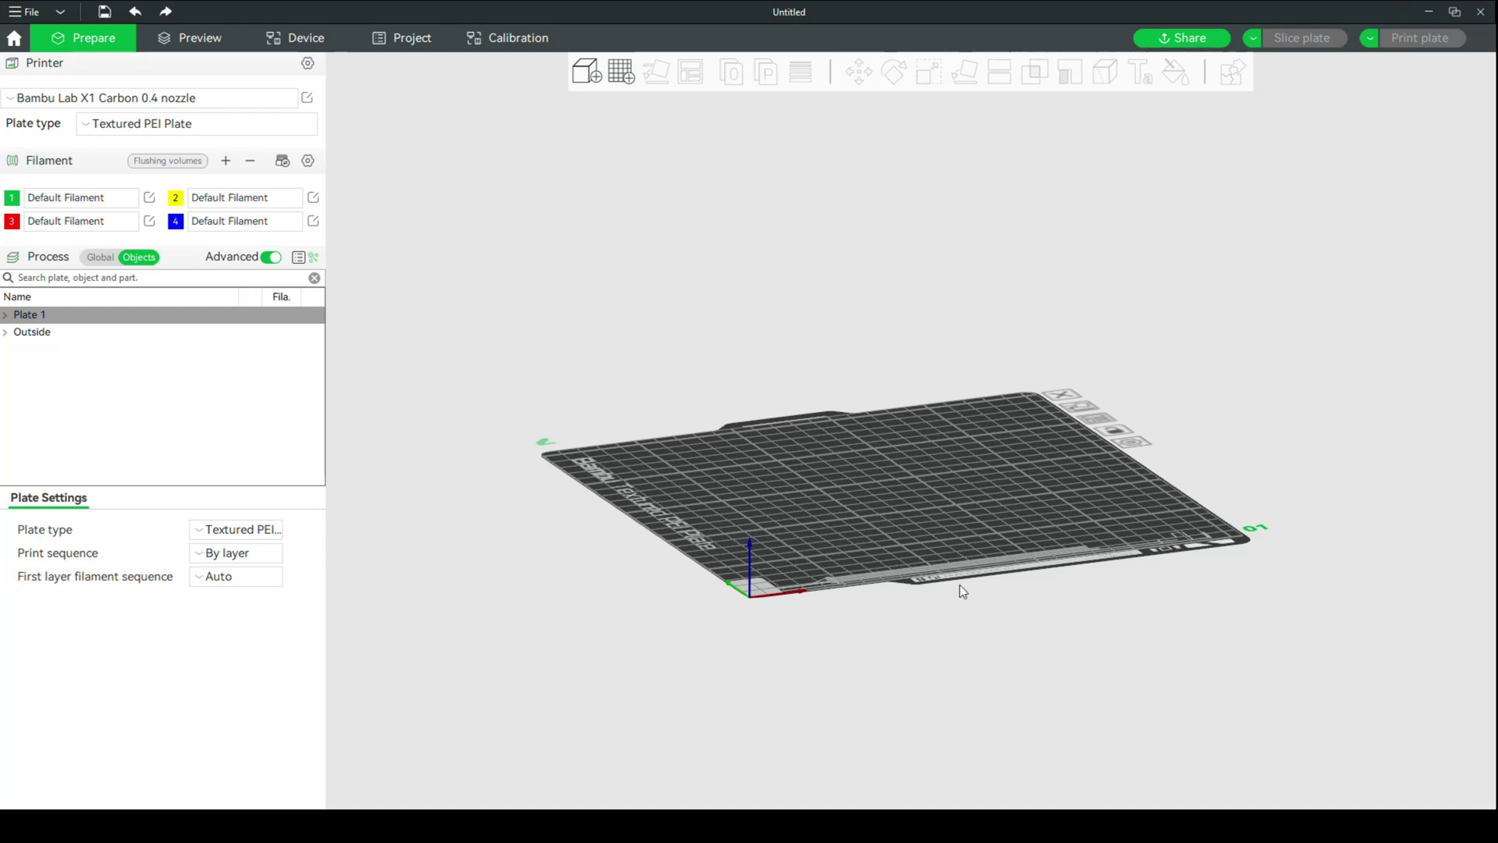
# Add a Cylinder primitive and scale it to 575.41% in Z, 147.31 mm tall
pyautogui.rightClick(856, 466)
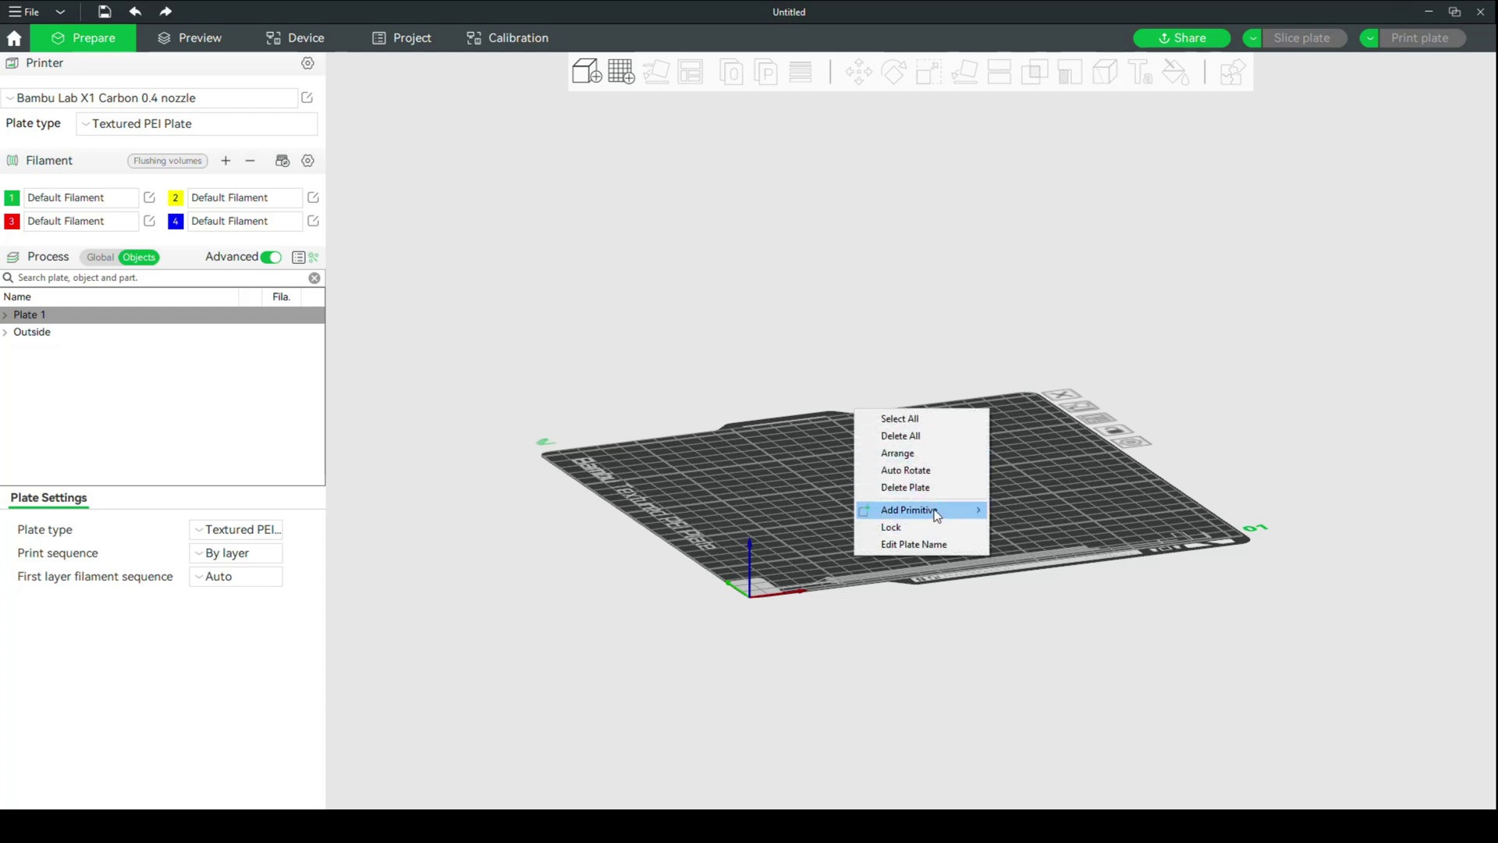
pyautogui.moveTo(936, 515)
pyautogui.click(1022, 535)
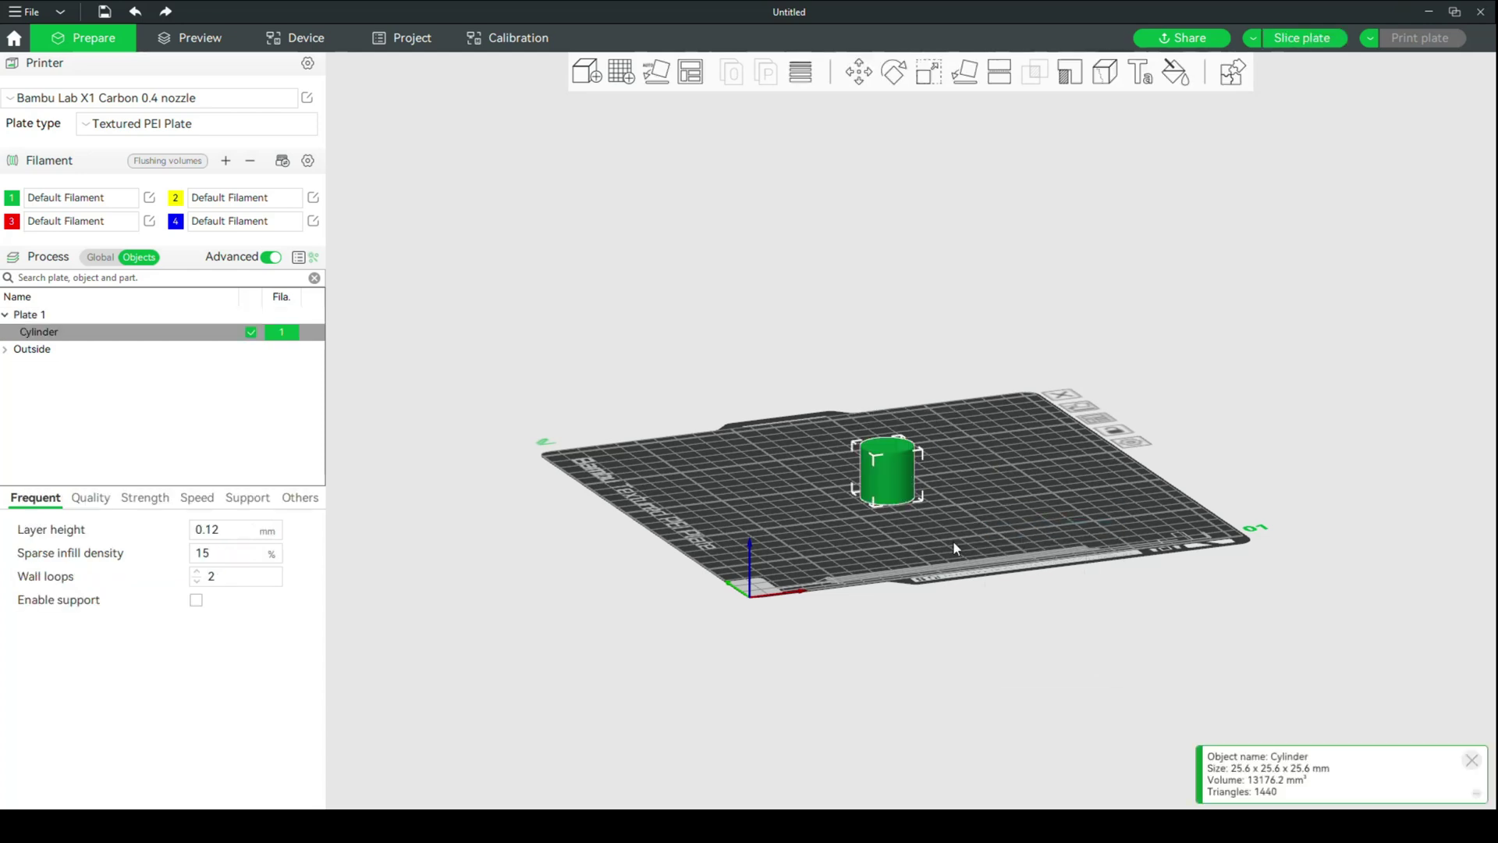
pyautogui.click(925, 78)
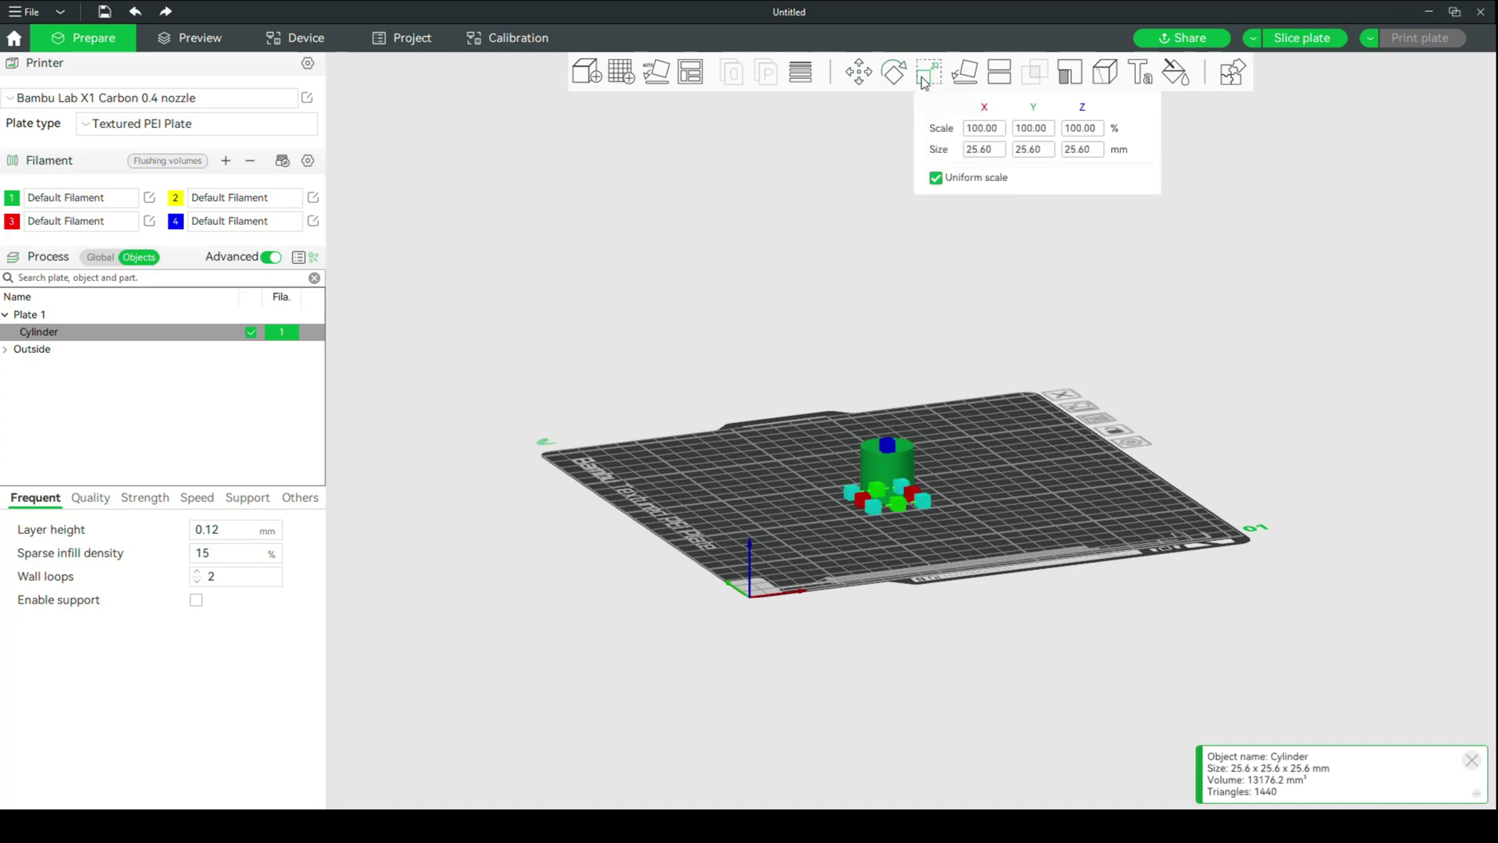
pyautogui.moveTo(886, 445); pyautogui.dragTo(897, 219)
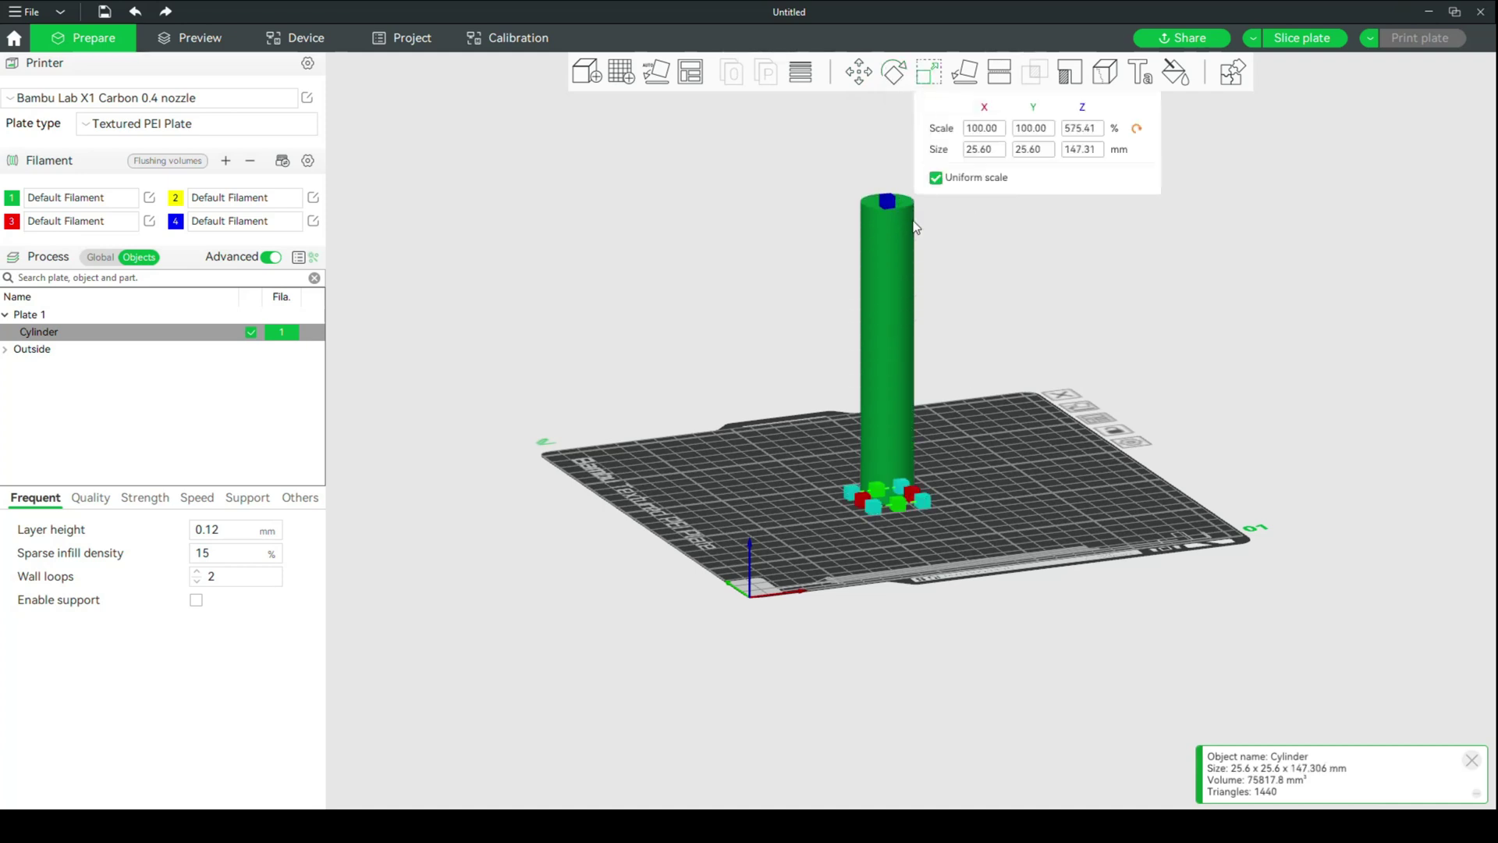
pyautogui.moveTo(1012, 308); pyautogui.dragTo(930, 378, button='middle')
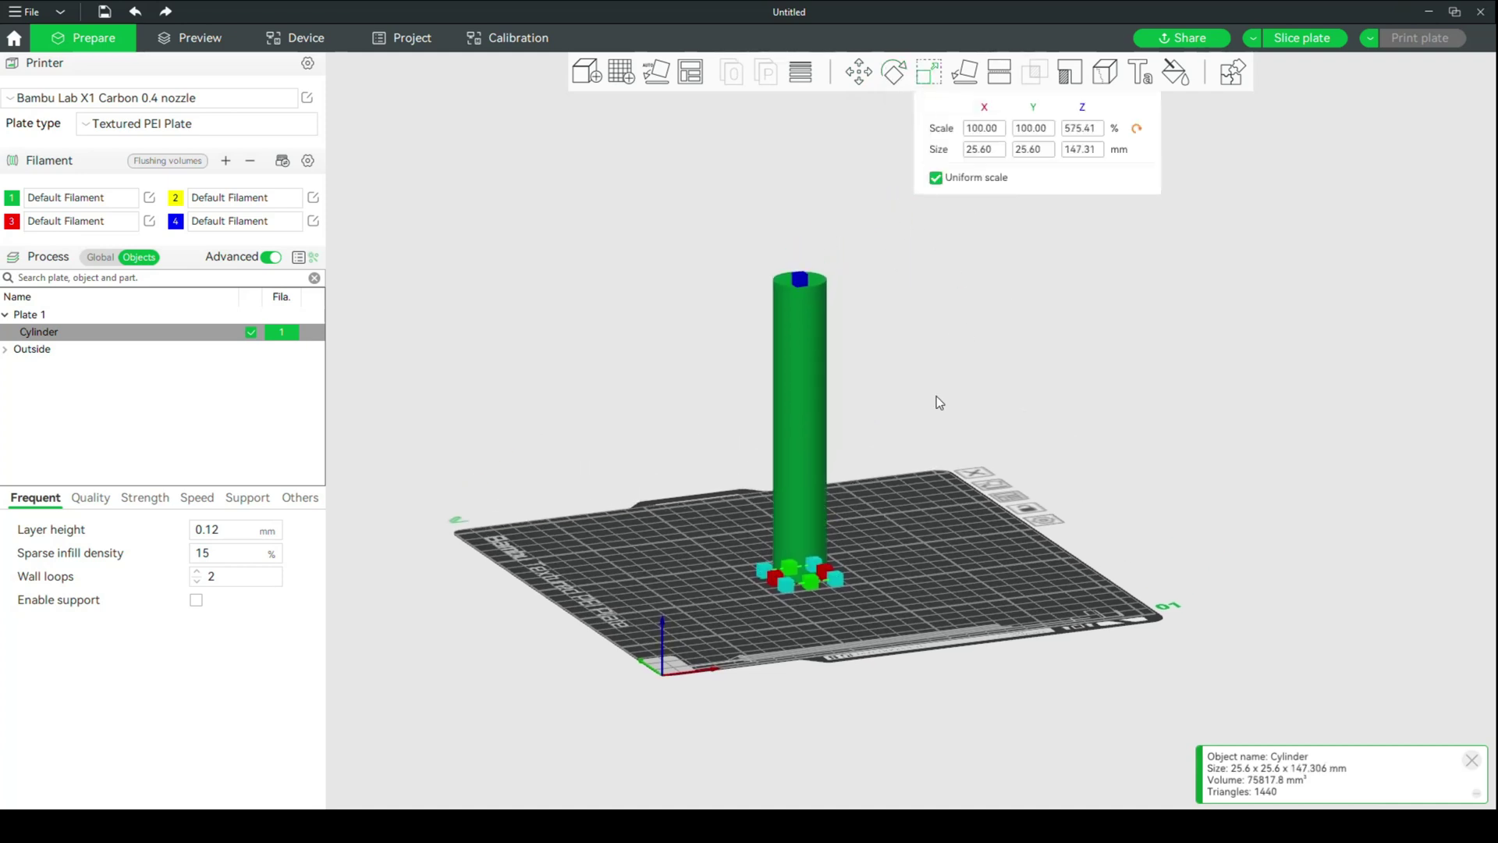
pyautogui.scroll(2, 933, 401)
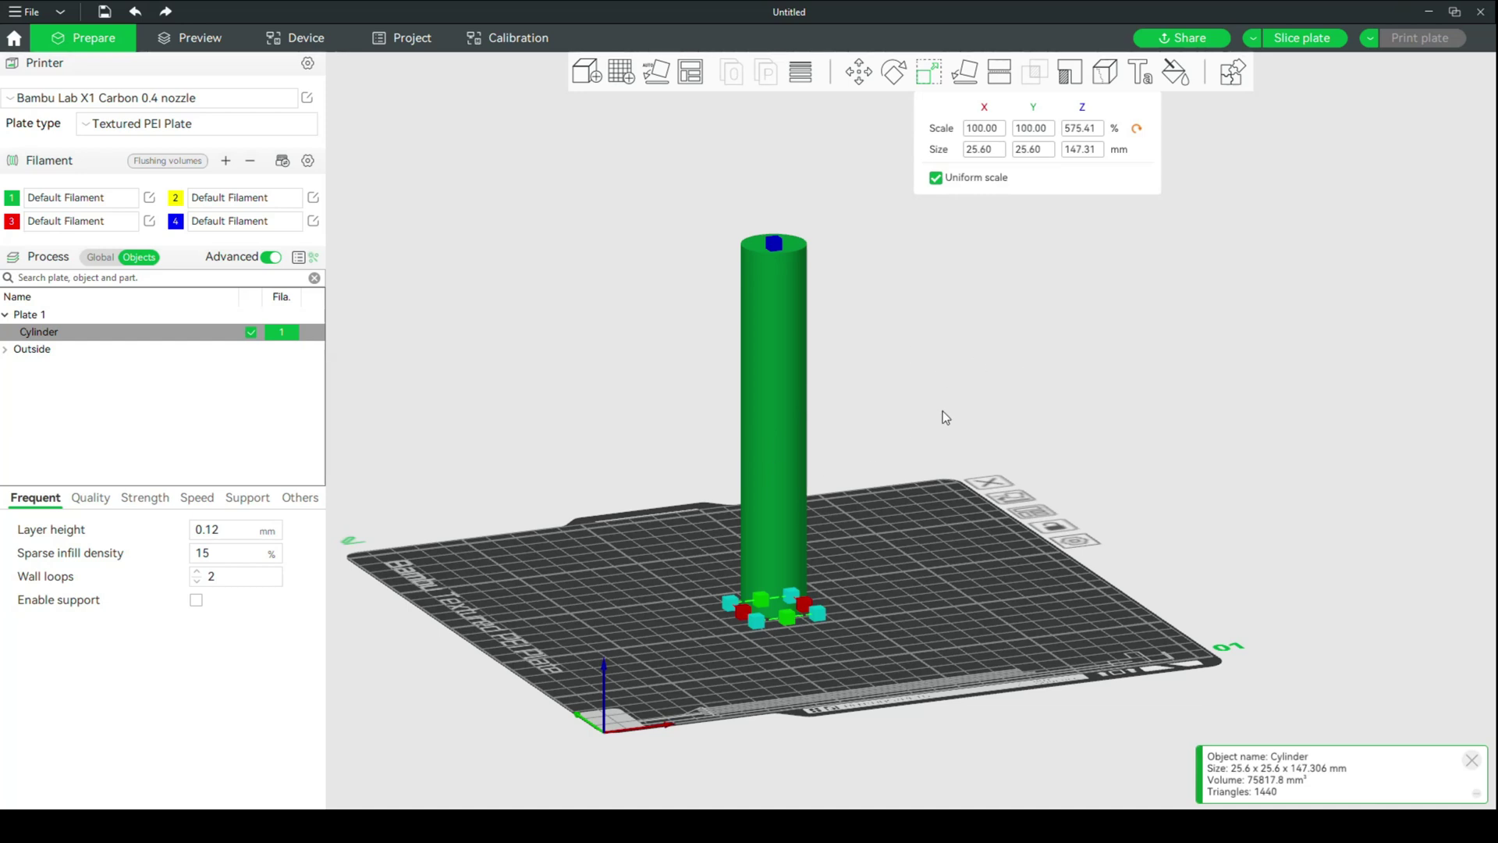
# Open the Cut tool on the tall cylinder, tilt the cut plane slightly and raise it
pyautogui.click(999, 75)
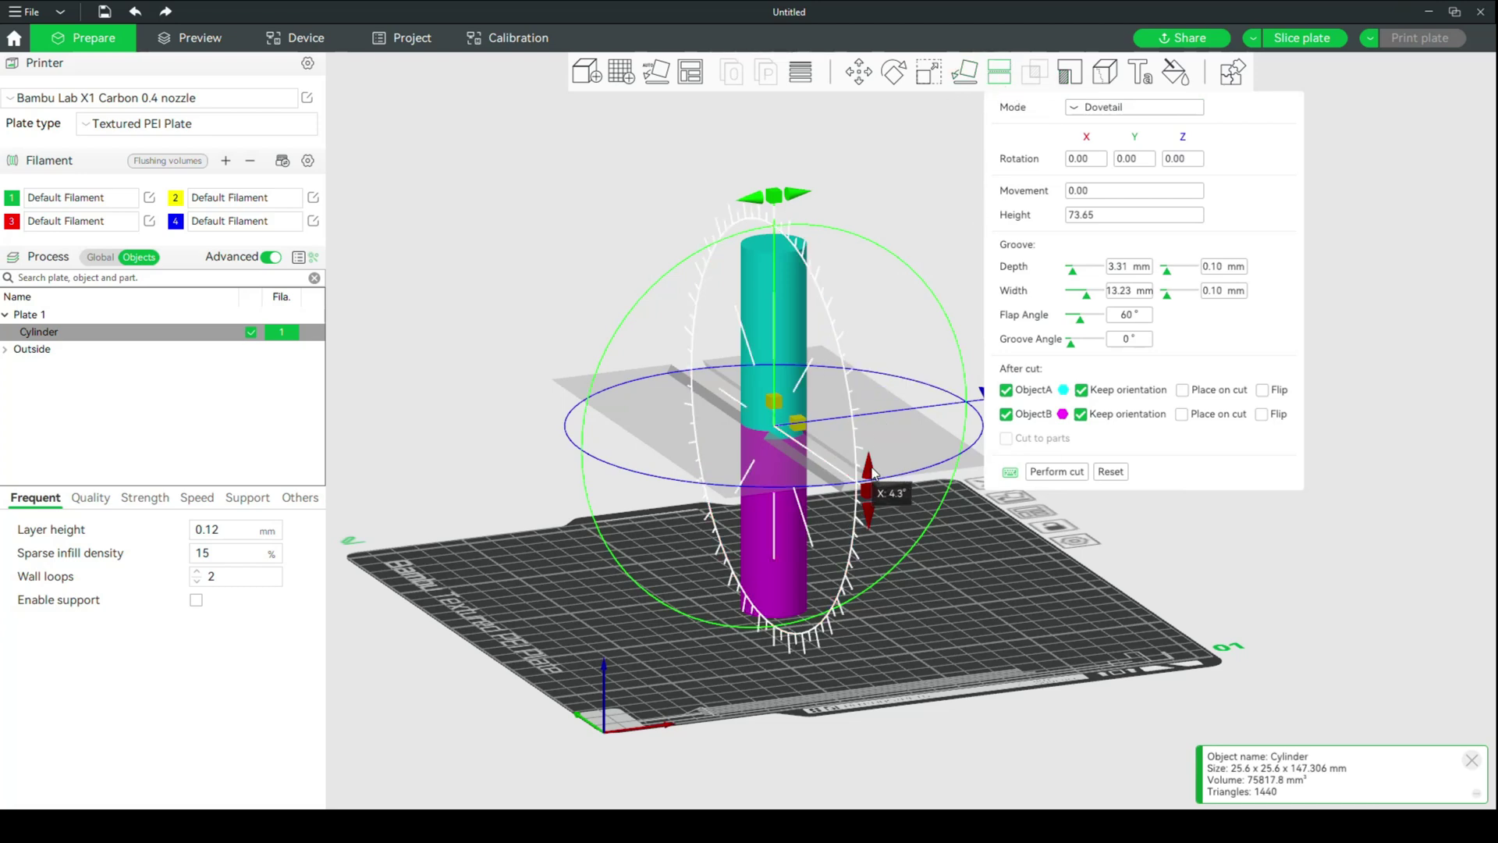
pyautogui.moveTo(857, 487)
pyautogui.mouseDown()
pyautogui.moveTo(862, 398)
pyautogui.moveTo(855, 492)
pyautogui.mouseUp()
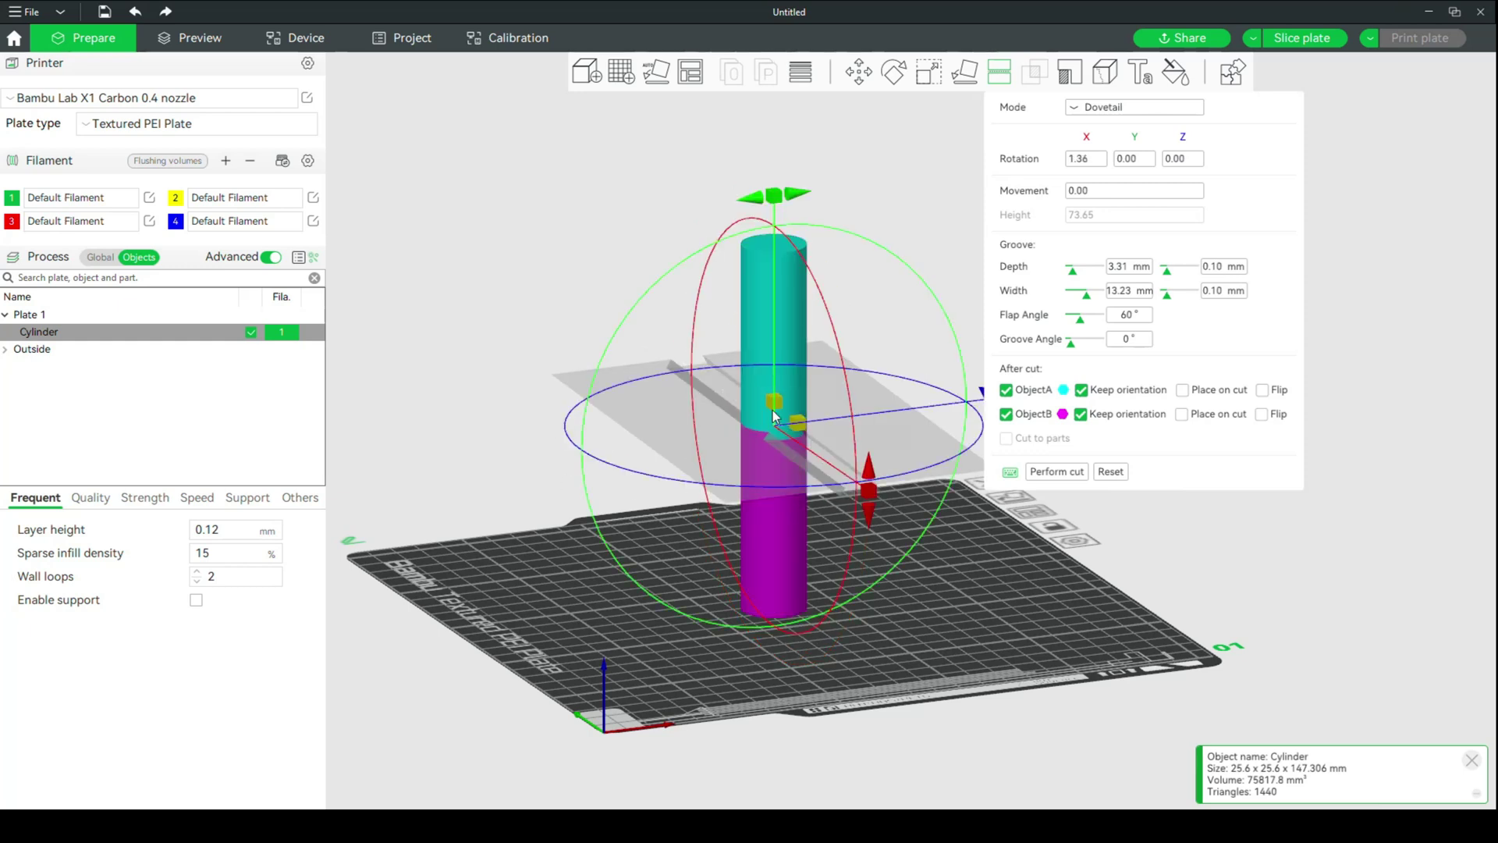
pyautogui.moveTo(774, 406); pyautogui.dragTo(776, 365)
pyautogui.scroll(5, 835, 503)
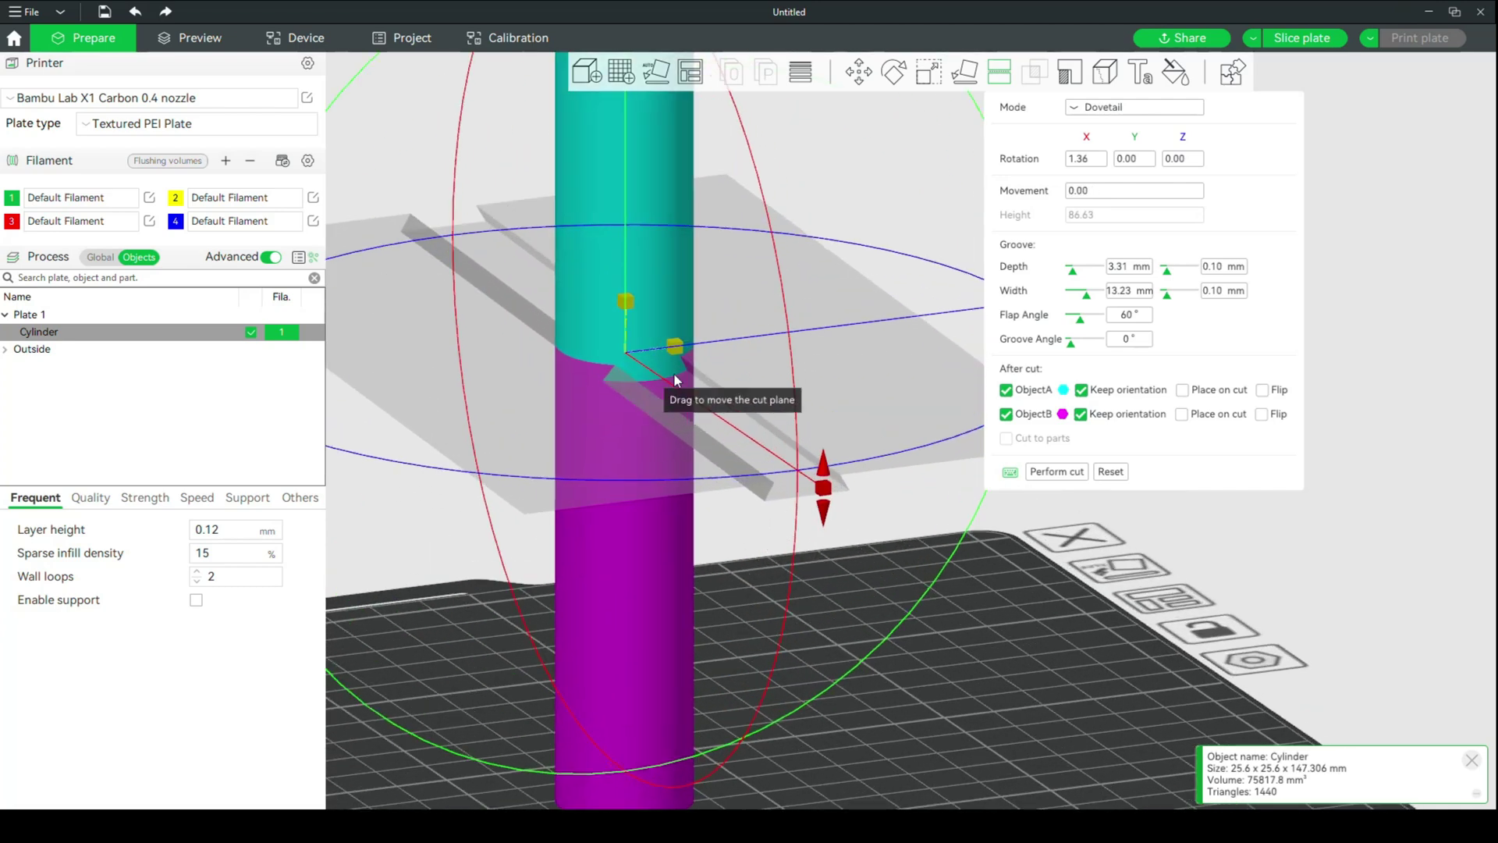
# Try Planar mode, return to Dovetail, and cut into Cylinder_A and Cylinder_B
pyautogui.click(1075, 112)
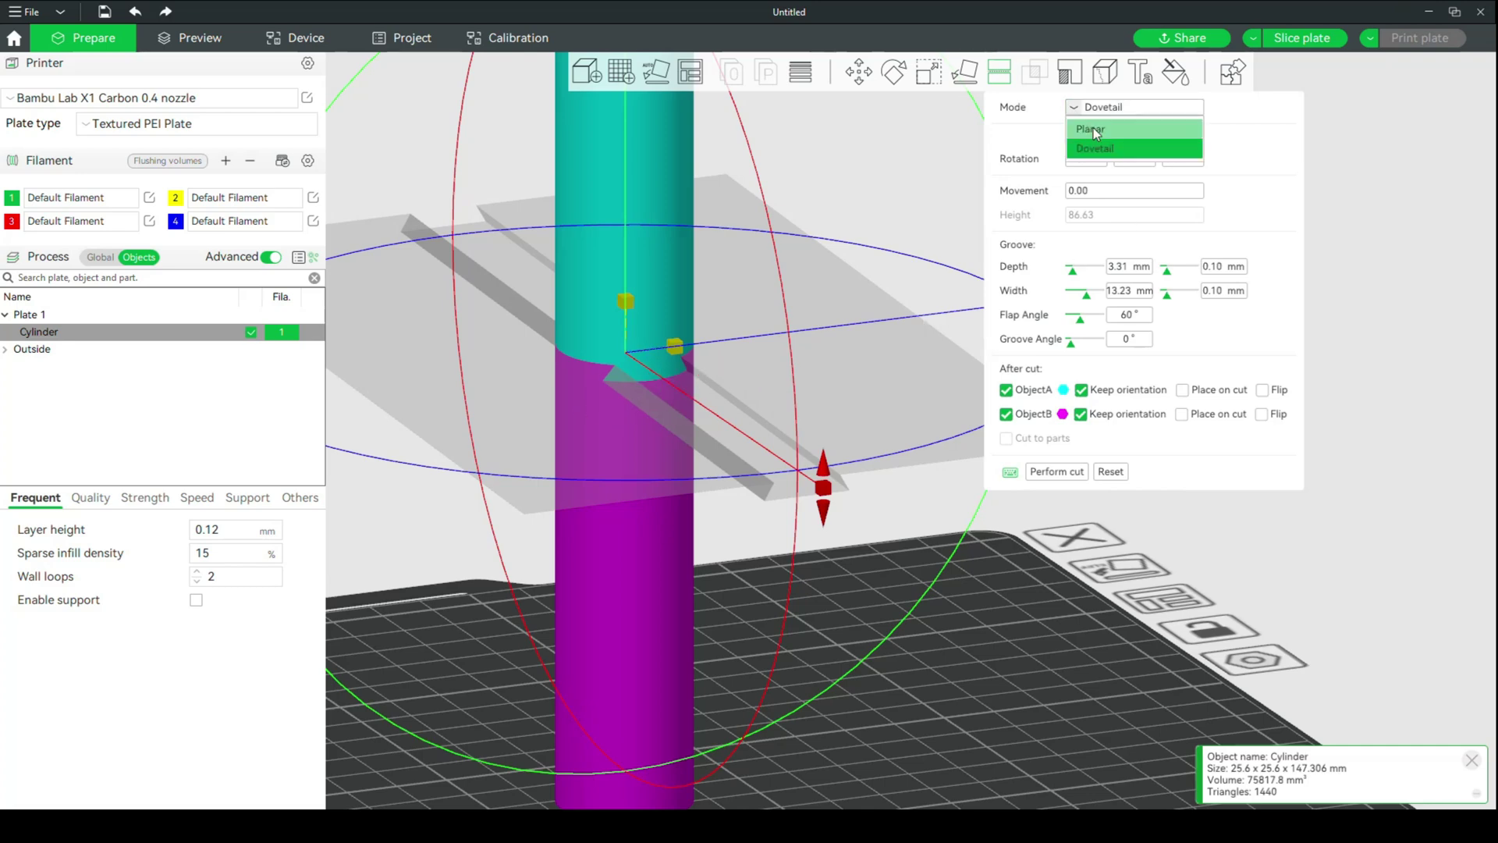
pyautogui.click(1096, 131)
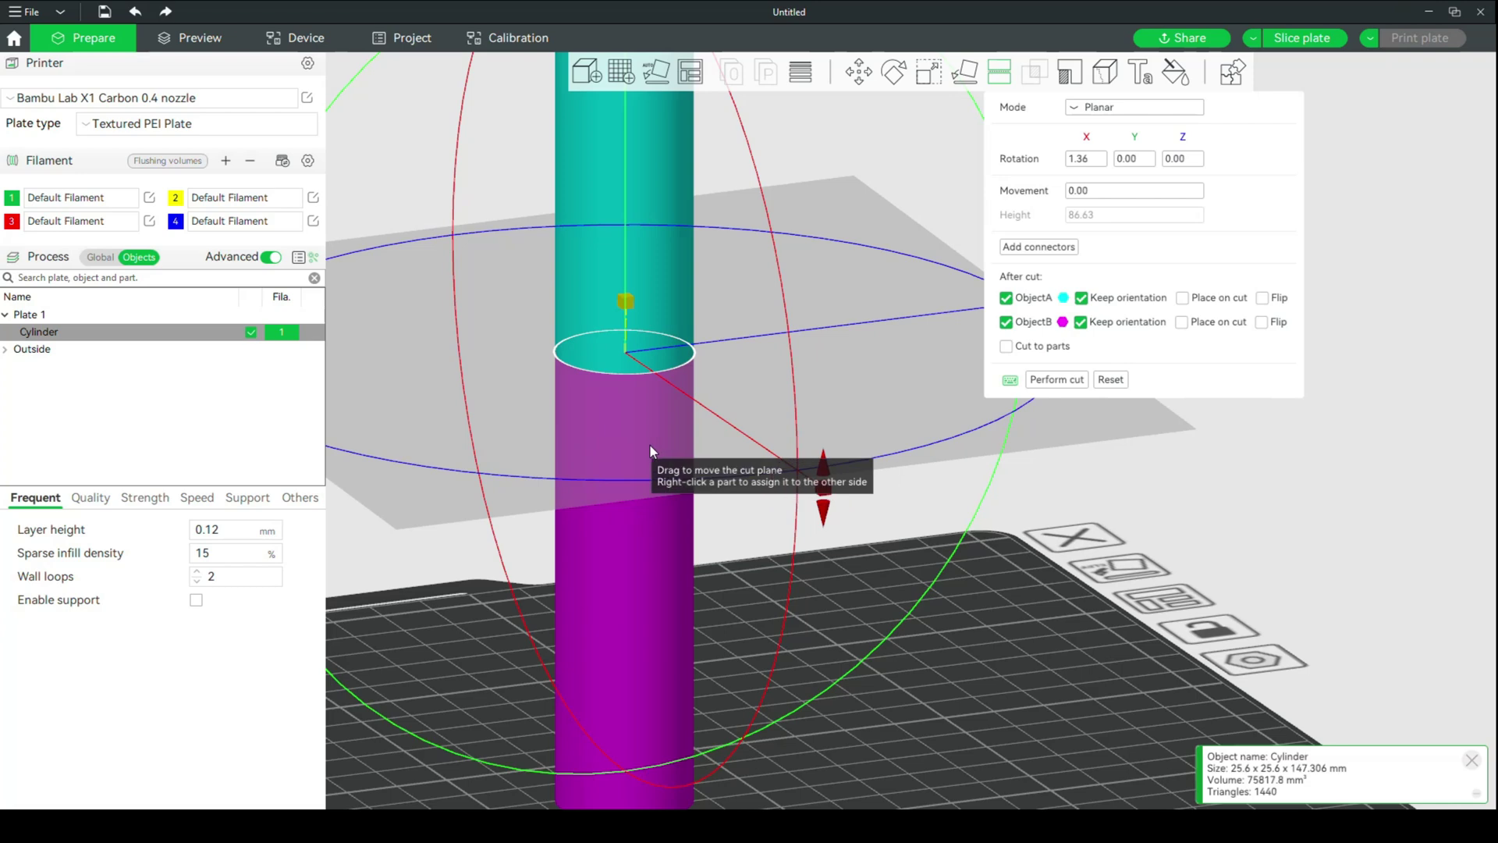
pyautogui.click(1079, 114)
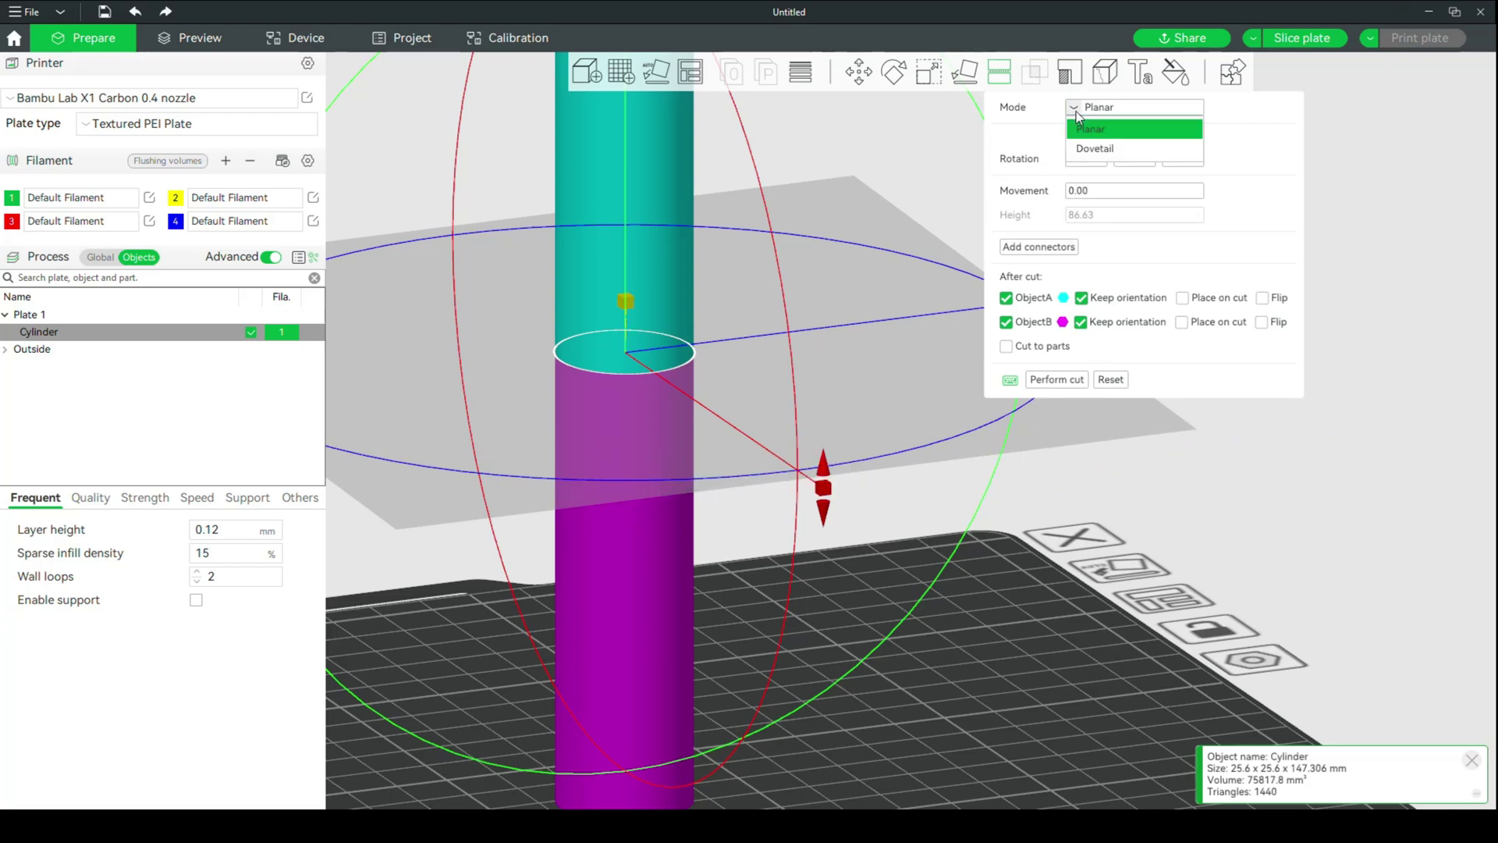
pyautogui.click(1099, 153)
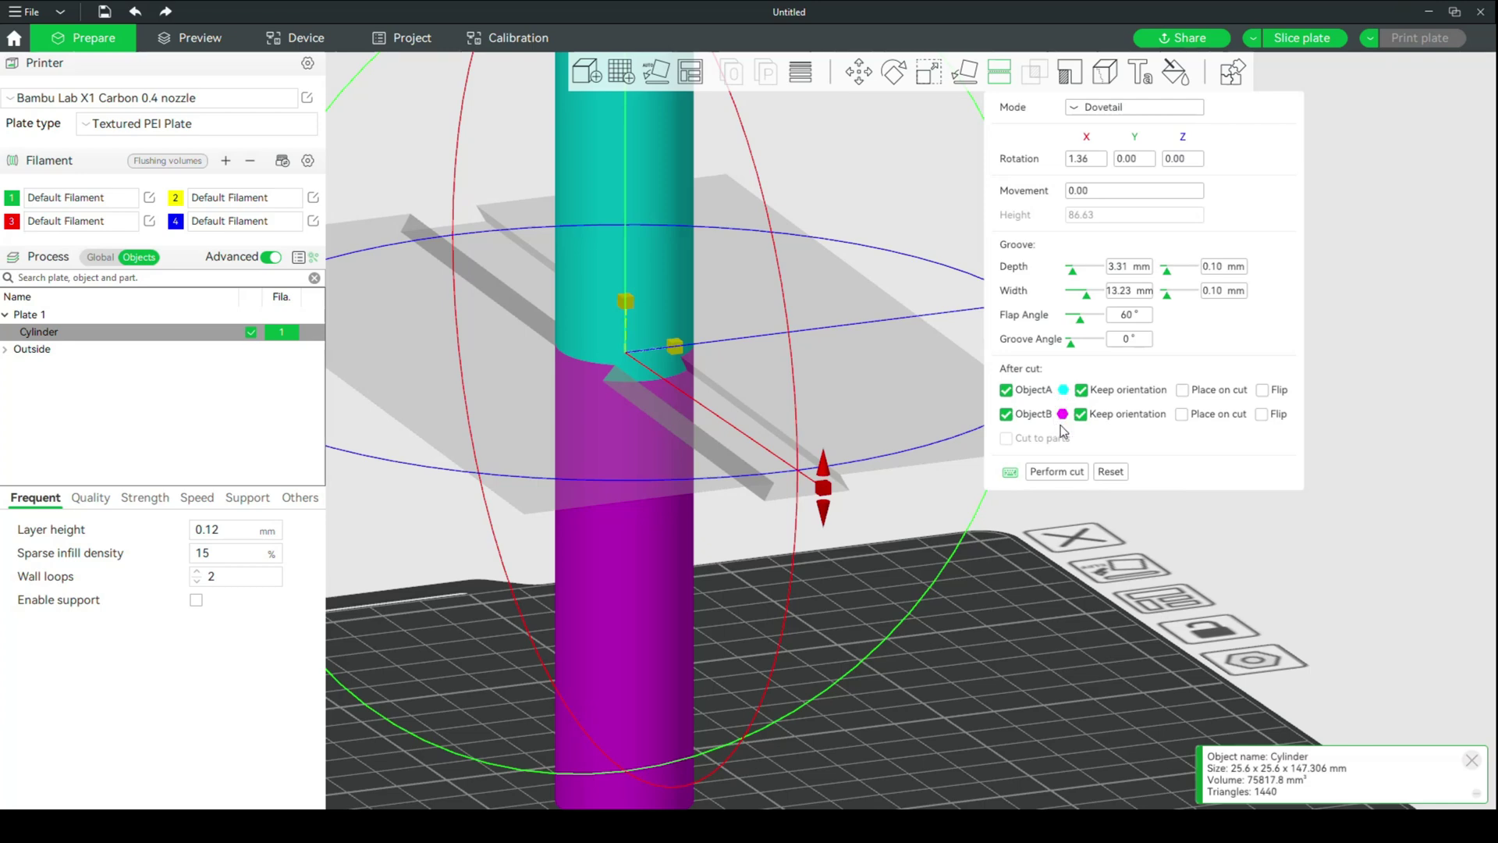
pyautogui.click(1056, 471)
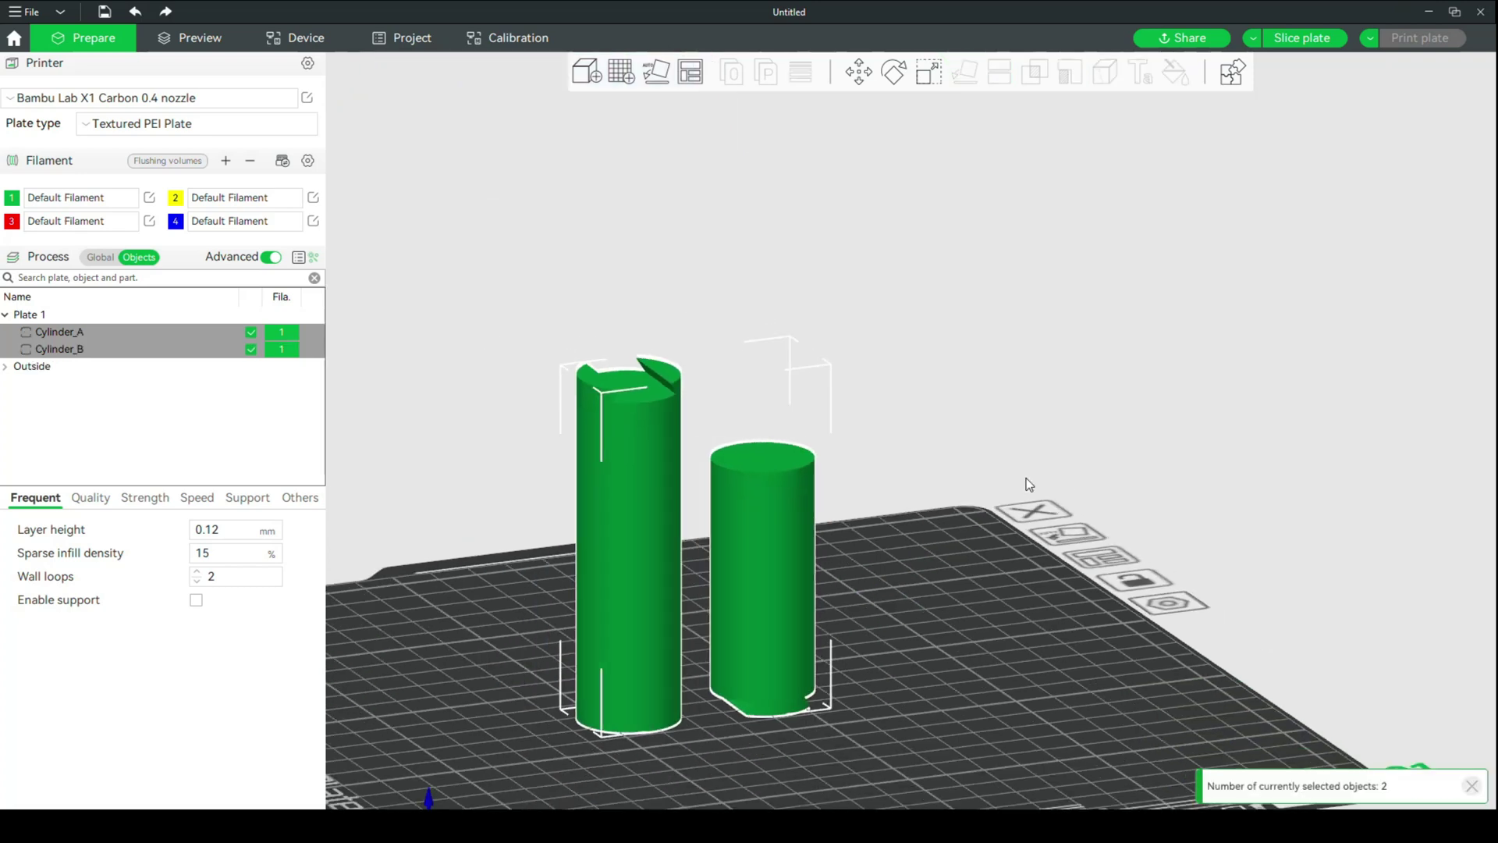
pyautogui.moveTo(963, 528); pyautogui.dragTo(1063, 453, button='right')
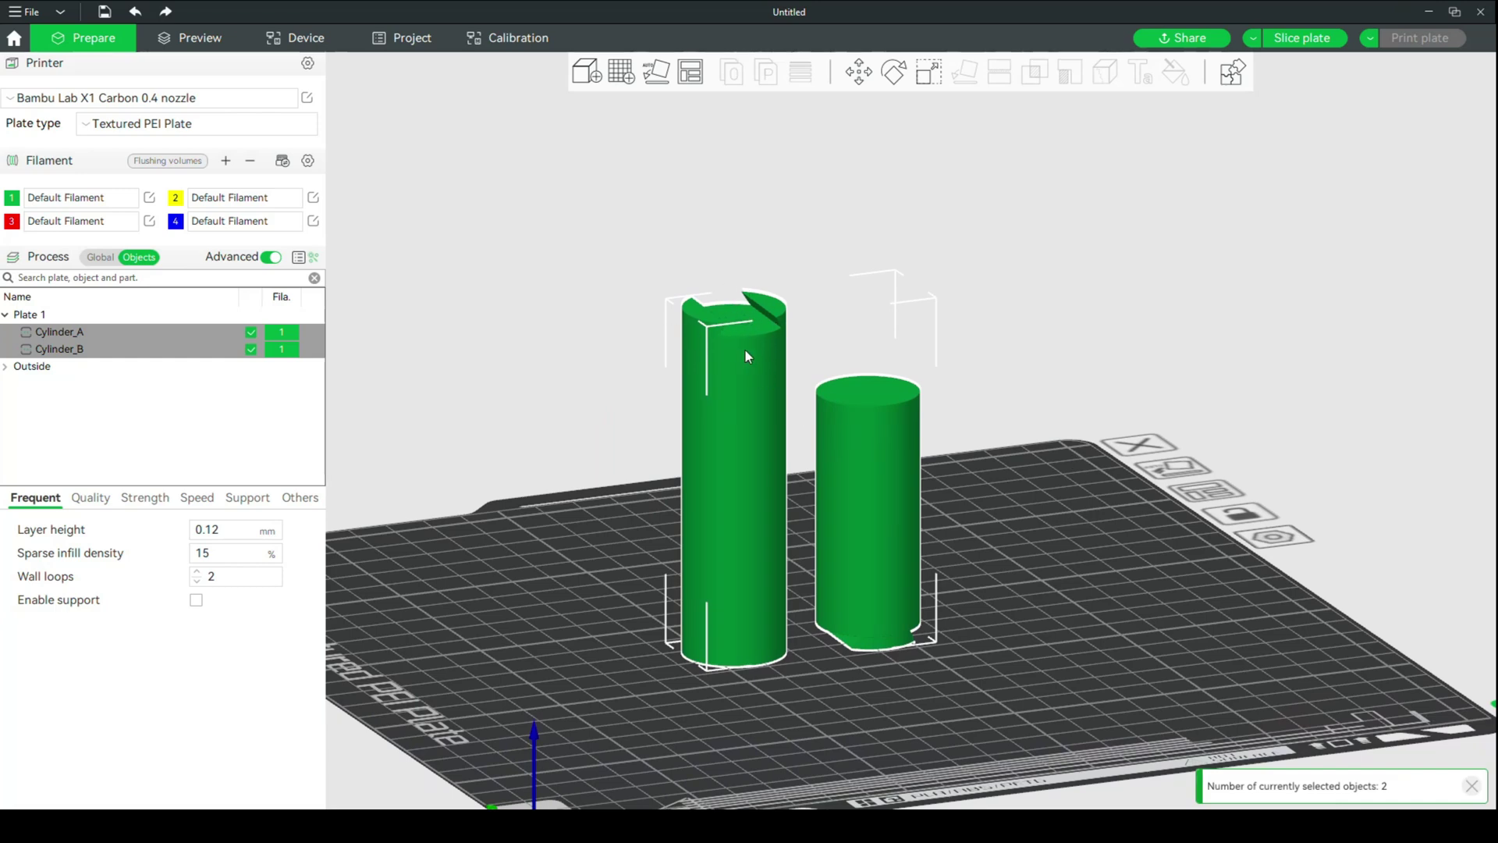
pyautogui.moveTo(898, 681); pyautogui.dragTo(914, 649)
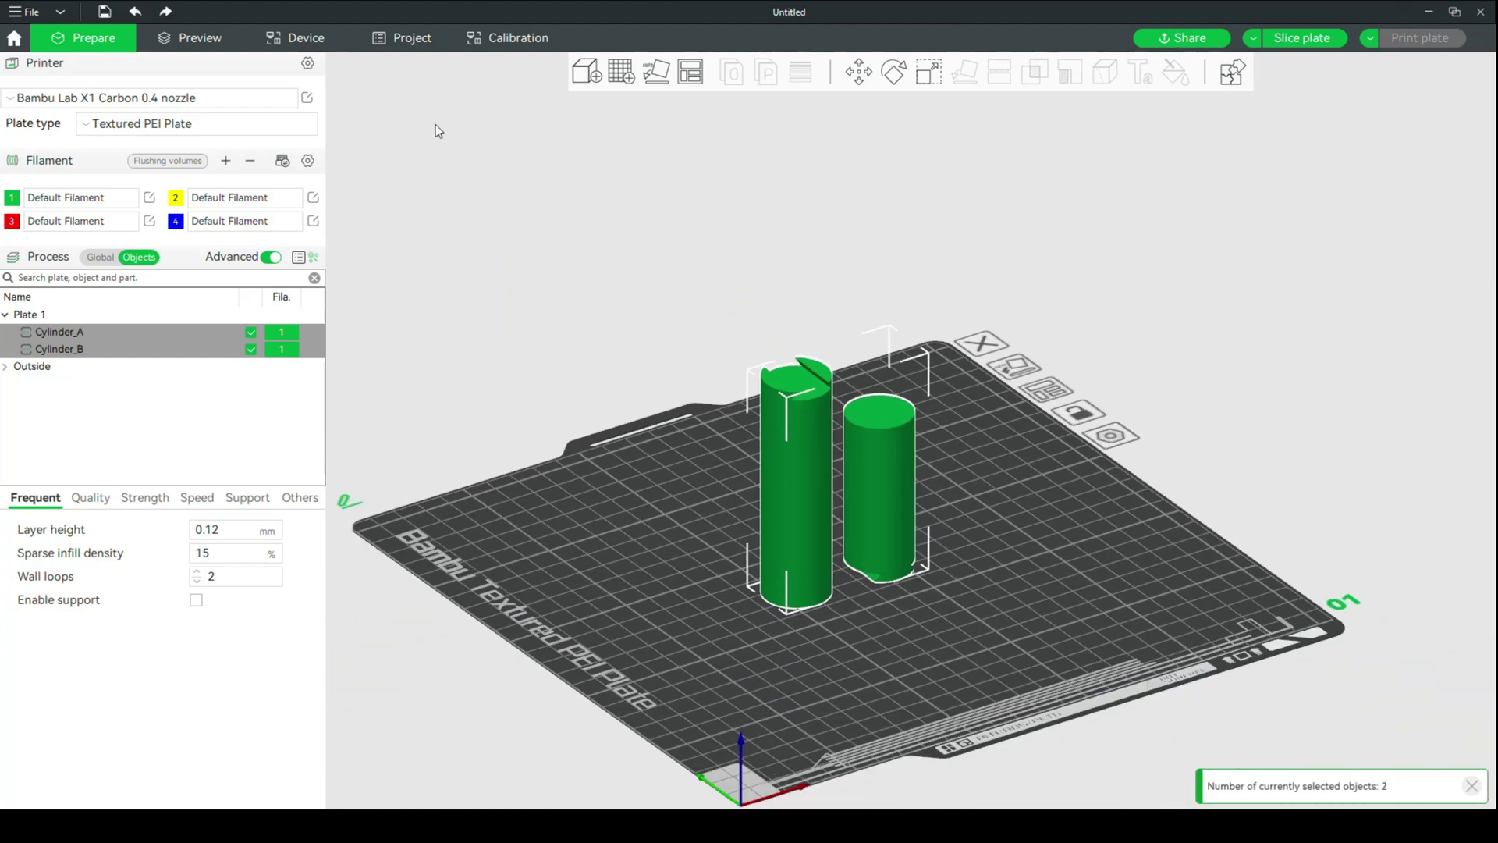
# Add Plate 2, move Cylinder_B onto it, and slice Plate 1 (4.14 m filament, 1h37m)
pyautogui.click(622, 71)
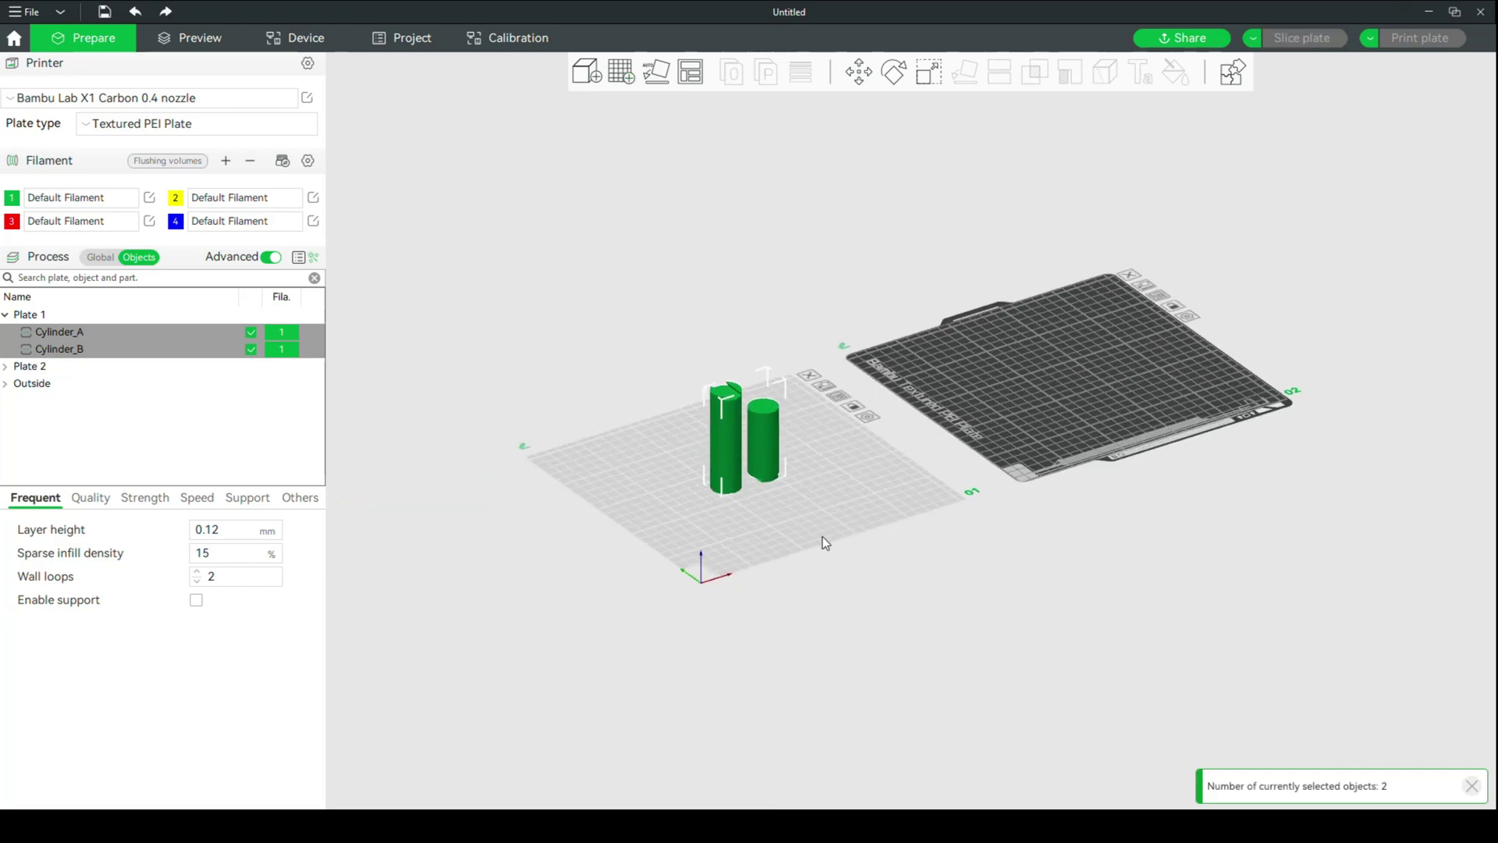
pyautogui.click(913, 483)
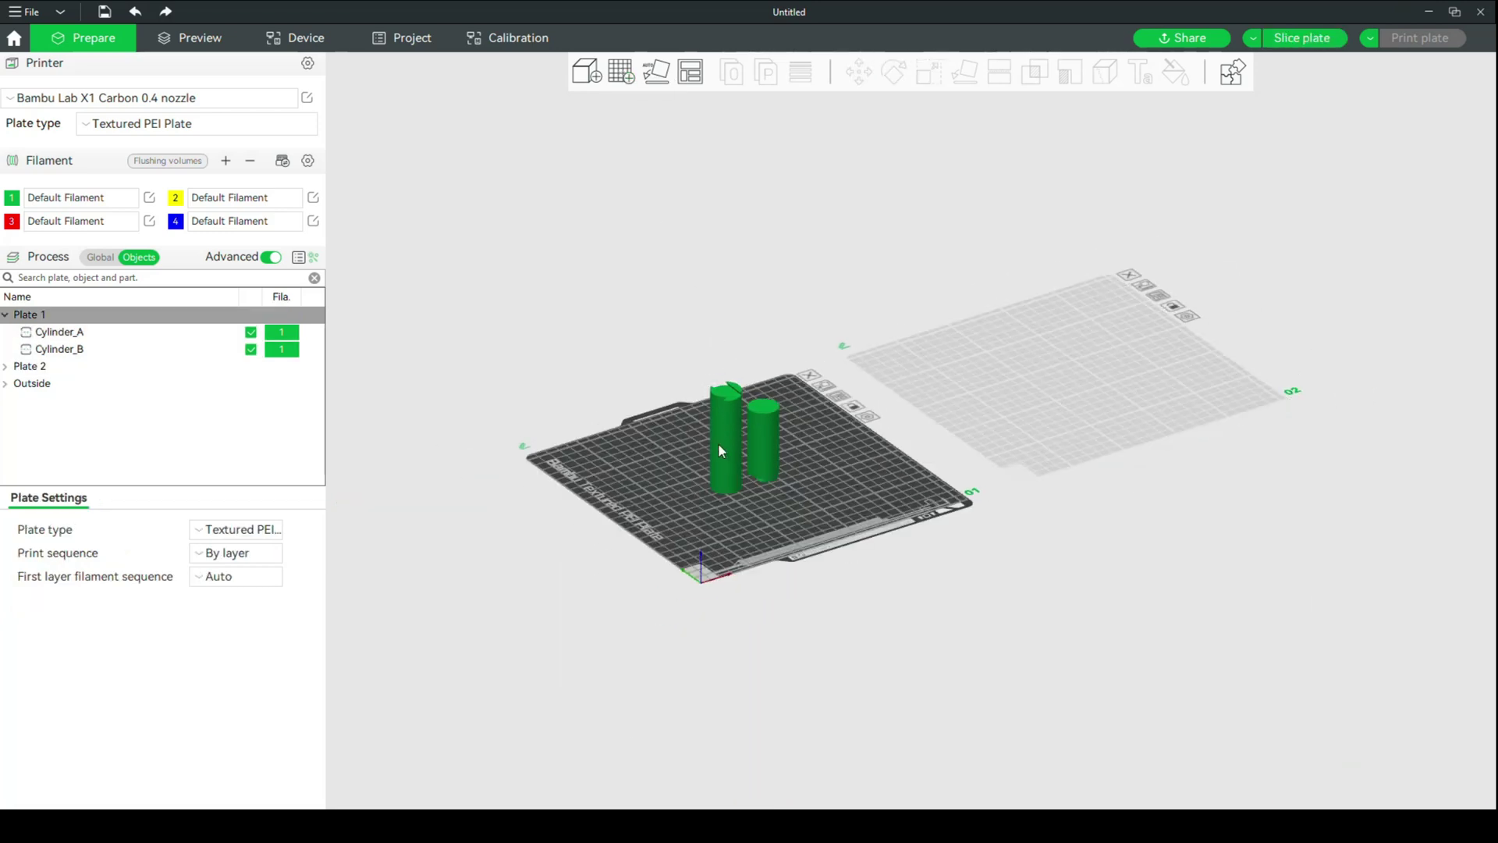
pyautogui.click(718, 442)
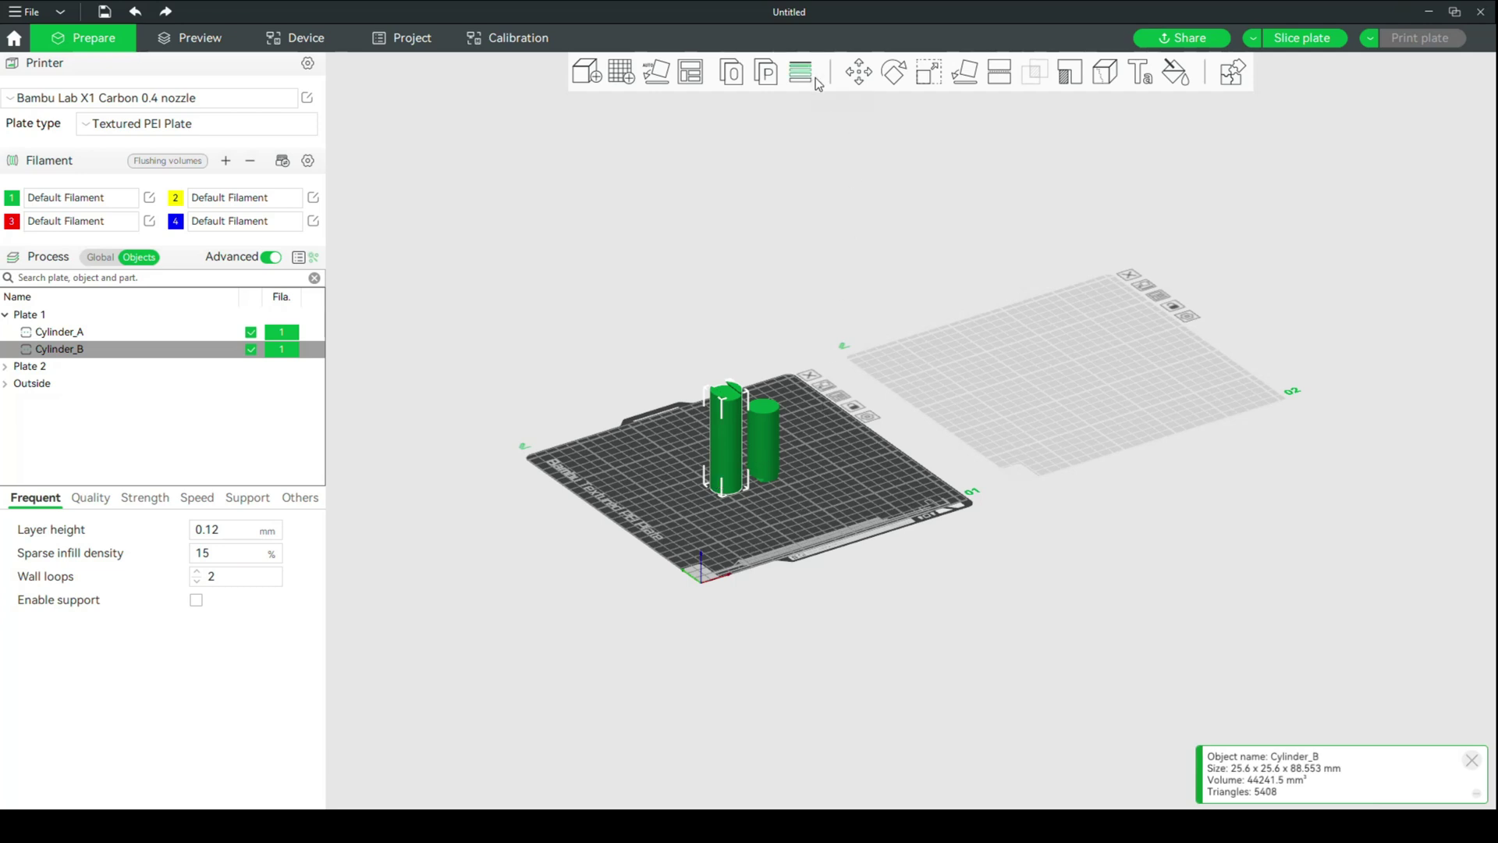
pyautogui.click(858, 71)
pyautogui.moveTo(755, 437); pyautogui.dragTo(1254, 330)
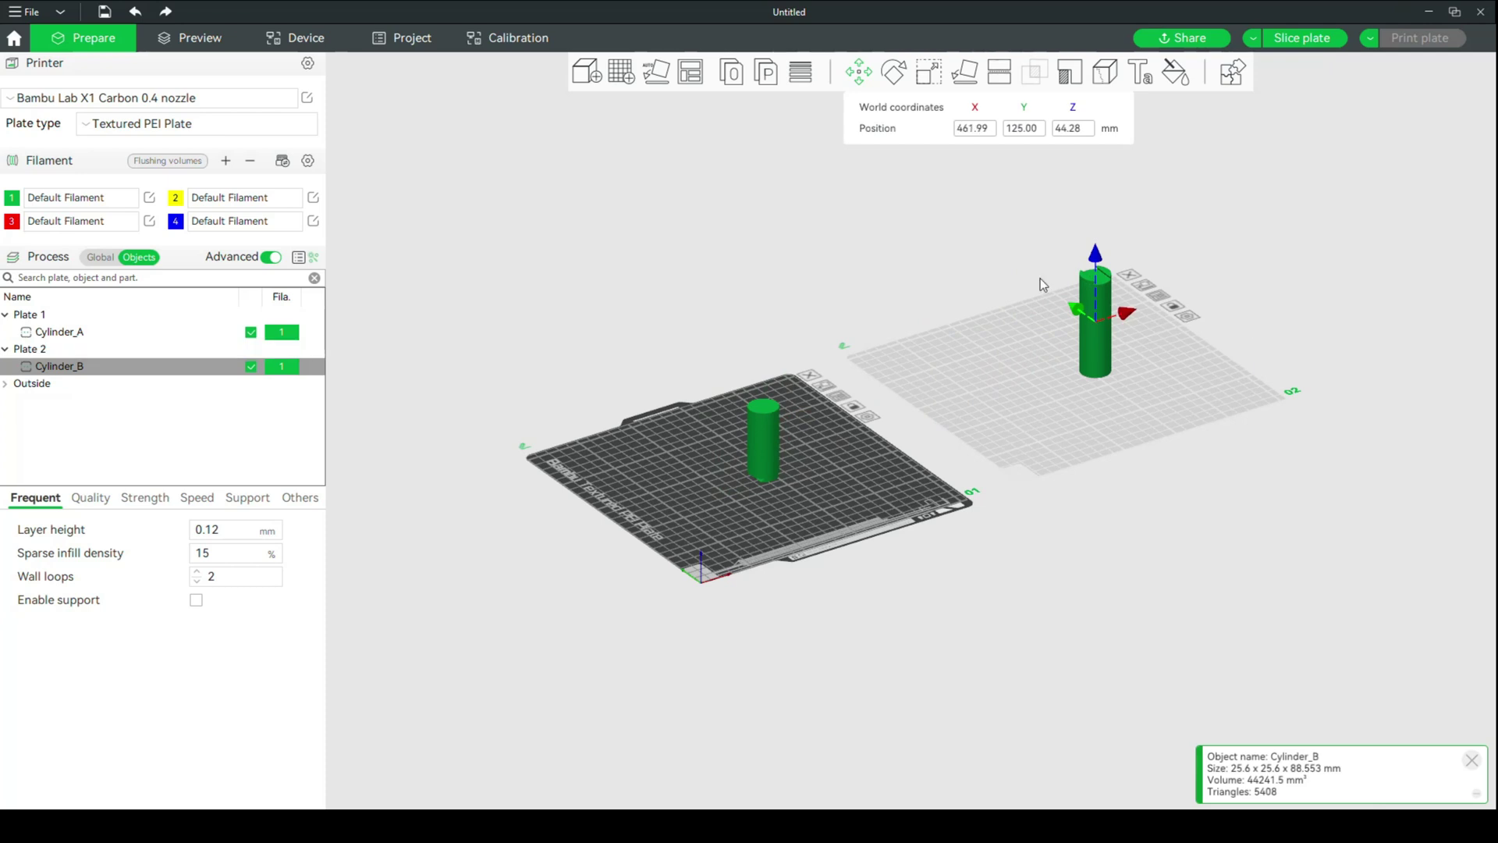
pyautogui.click(1311, 43)
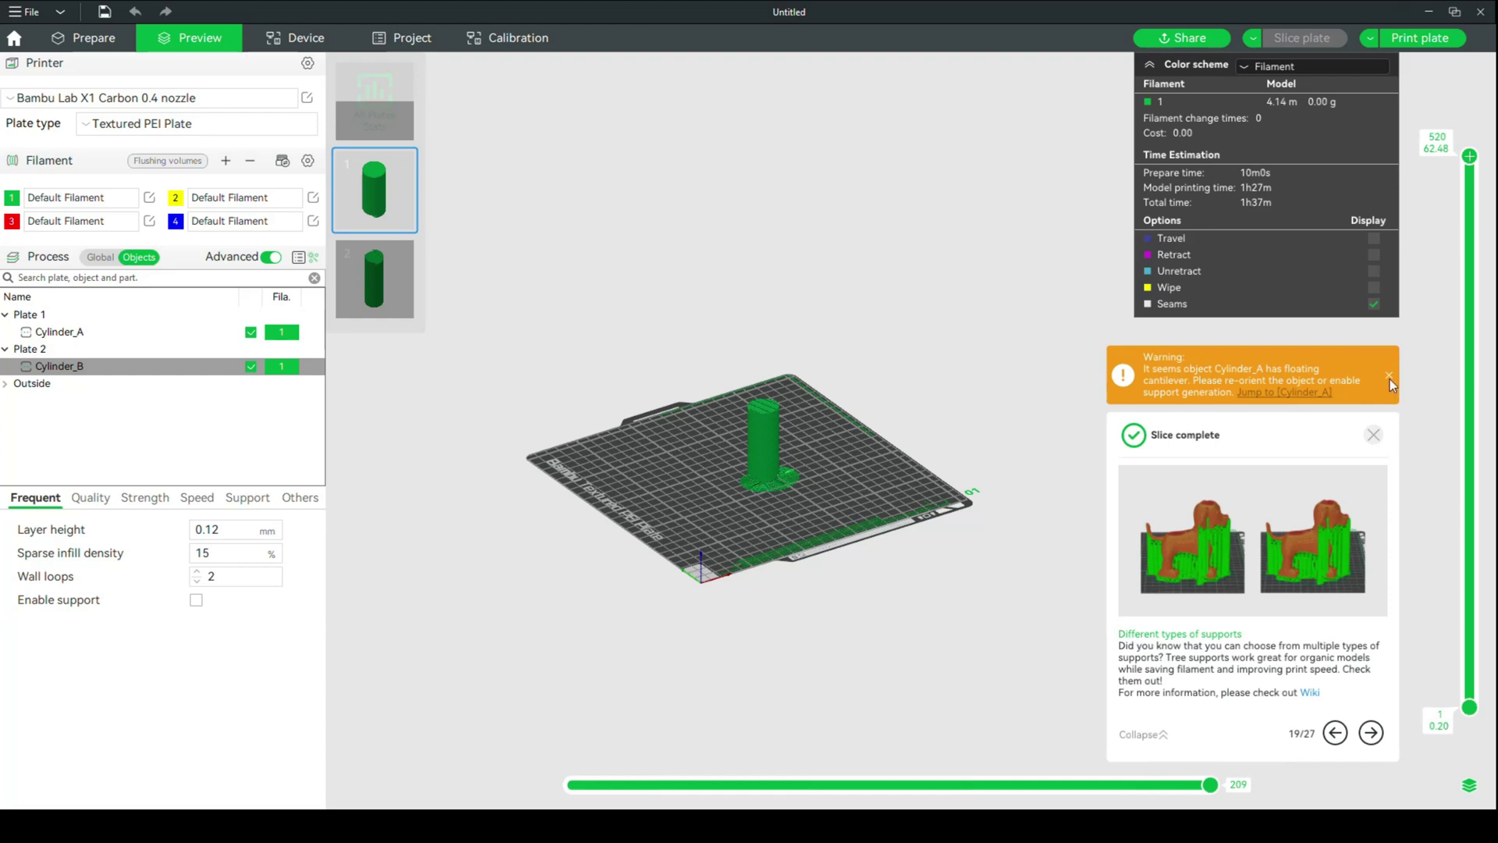
# Dismiss the cantilever warning and start slicing Plate 2 with Cylinder_B
pyautogui.click(1389, 378)
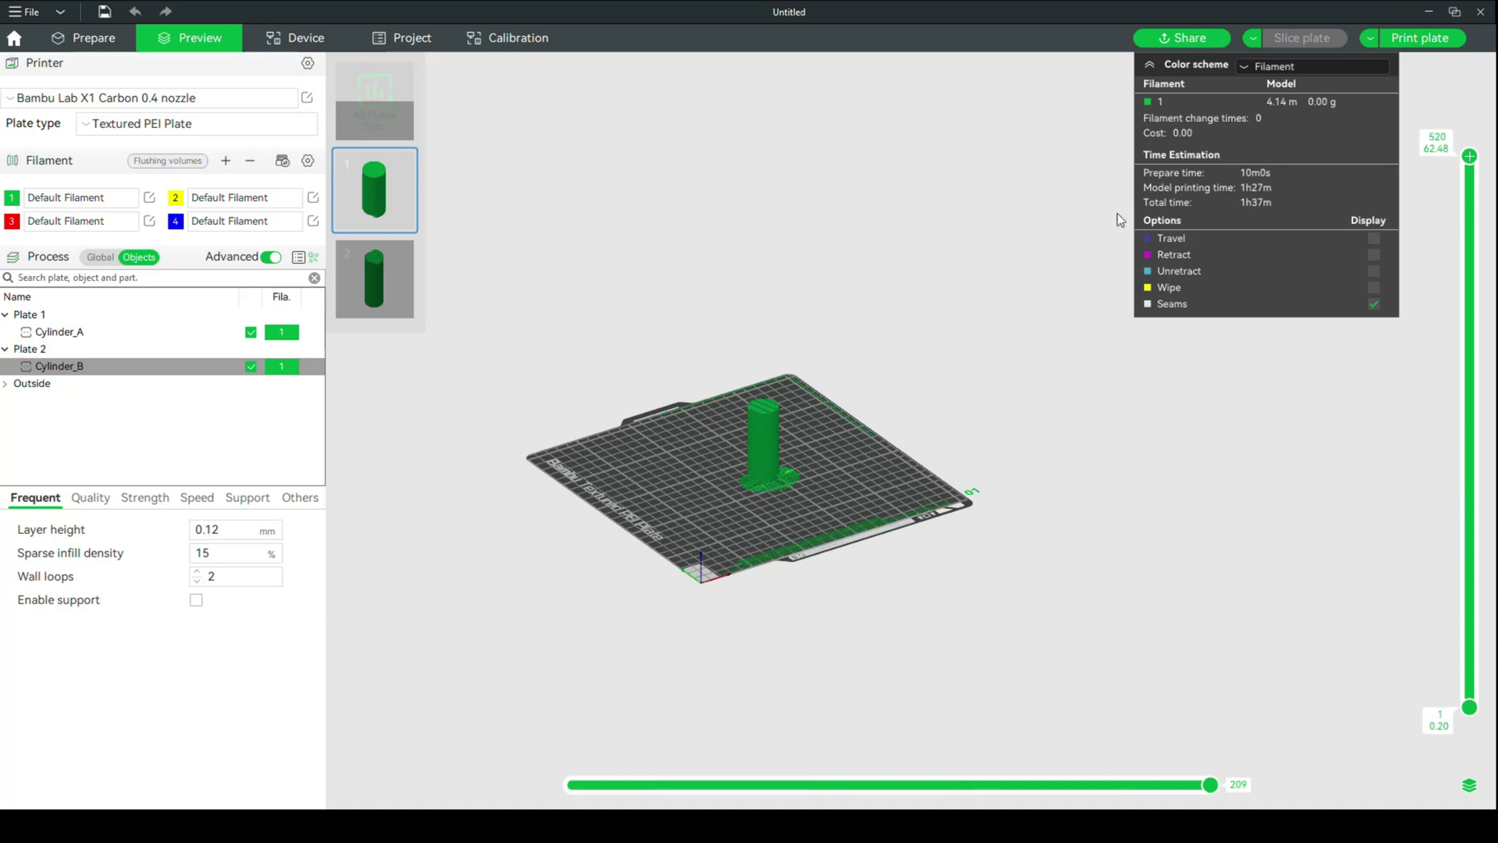
pyautogui.click(386, 299)
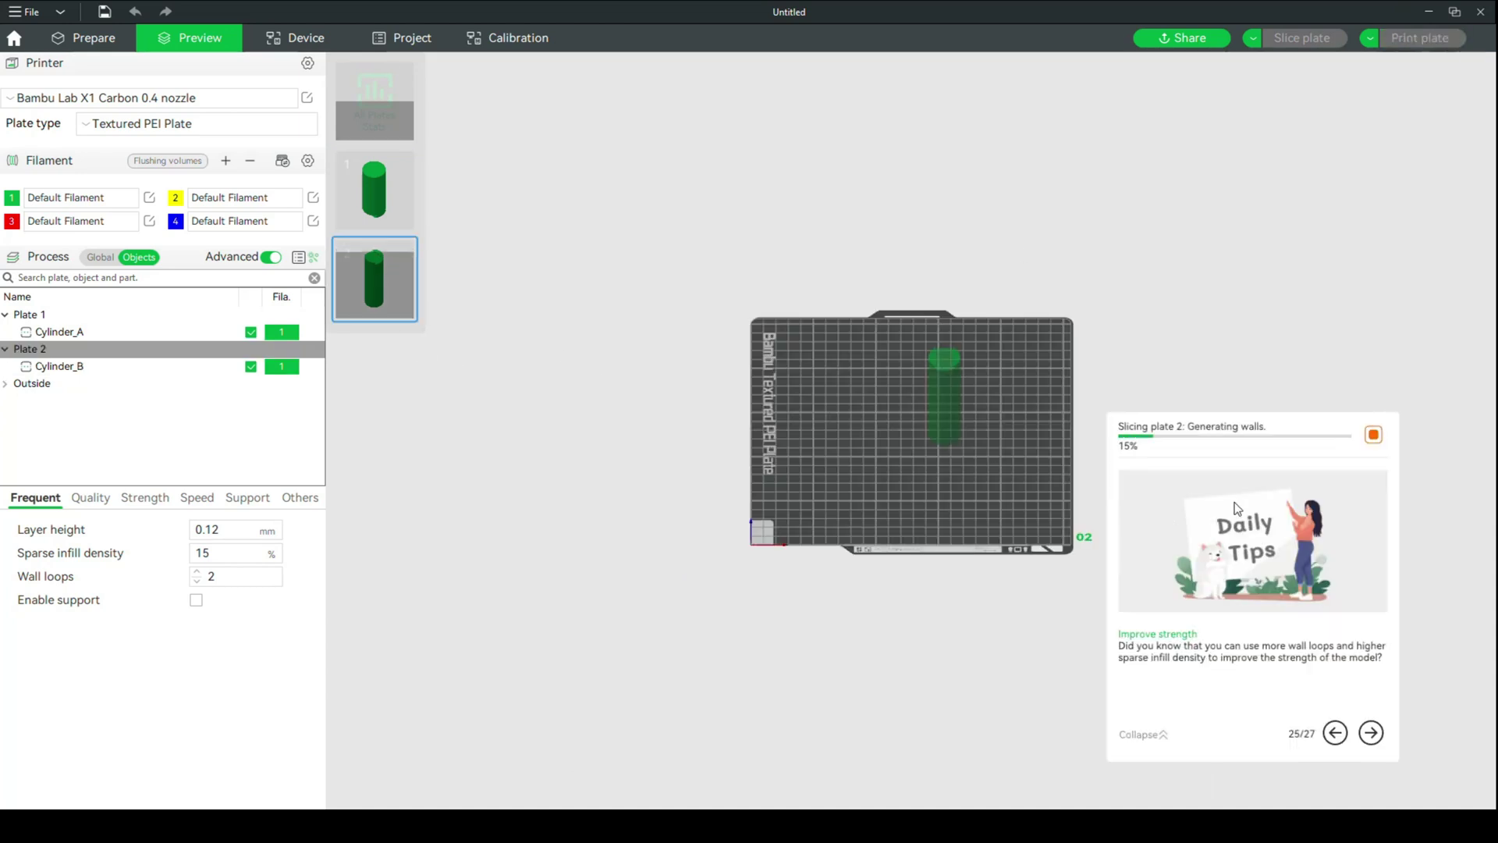